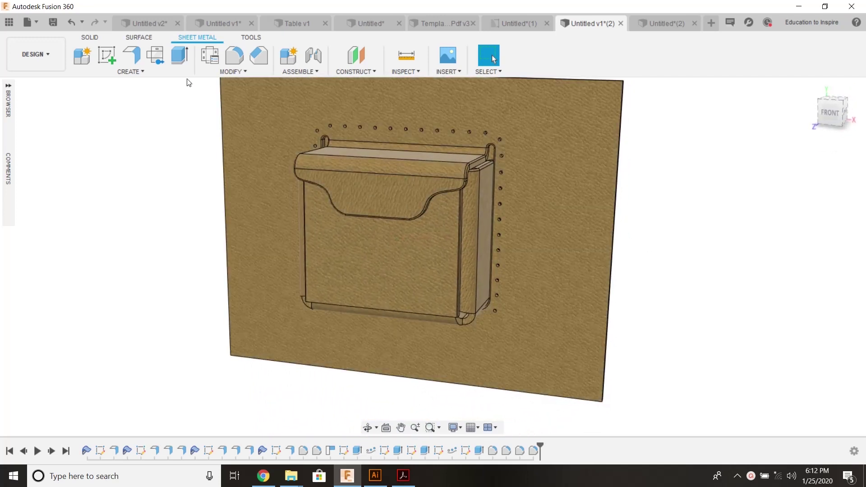
# - Display the finished leather pouch design in the Render workspace
pyautogui.click(31, 45)
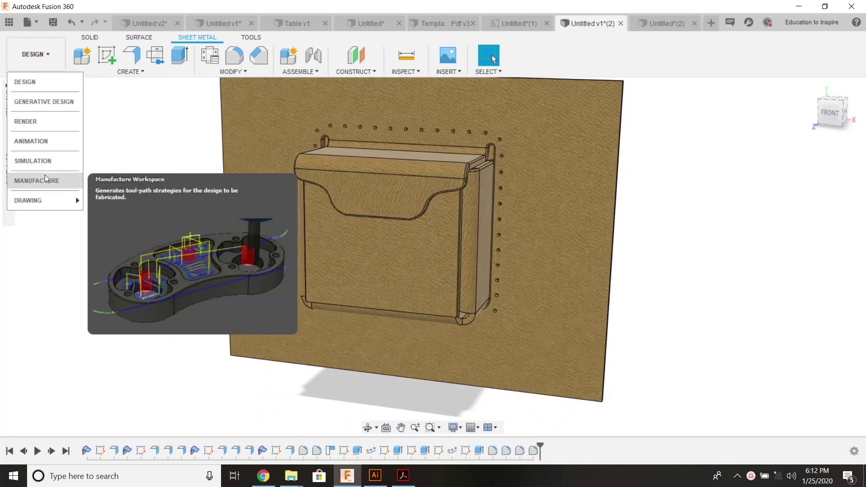
pyautogui.click(48, 123)
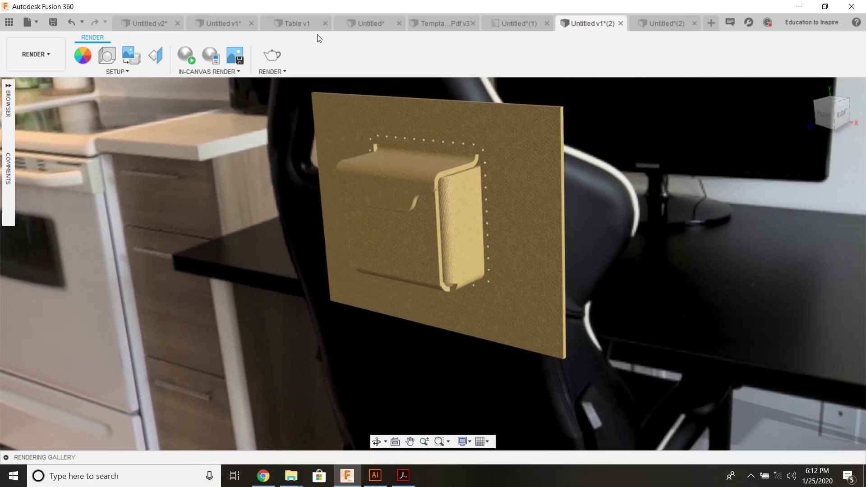
# - Switch to the empty Untitled*(2) design, turn on the layout grid and expand the browser
pyautogui.click(660, 25)
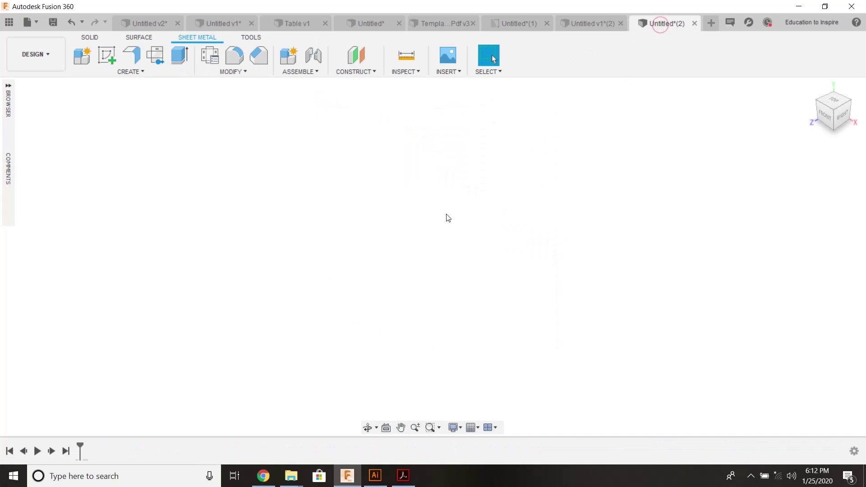
pyautogui.click(474, 428)
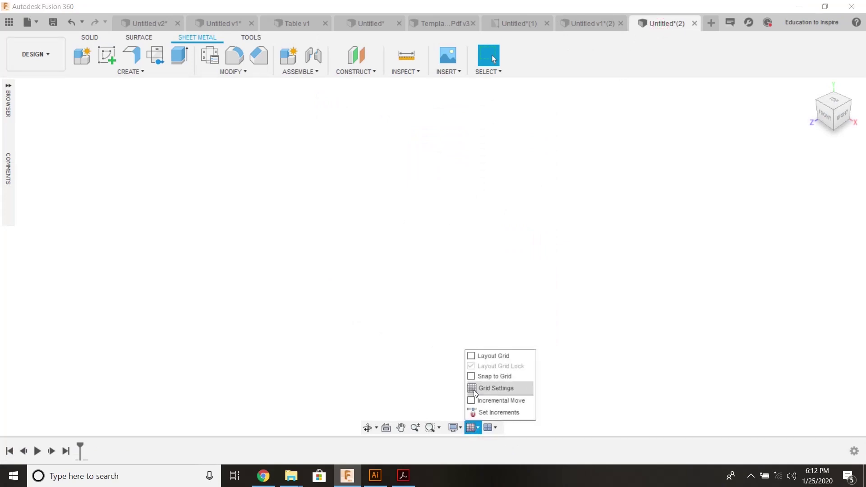
pyautogui.click(471, 356)
pyautogui.click(378, 213)
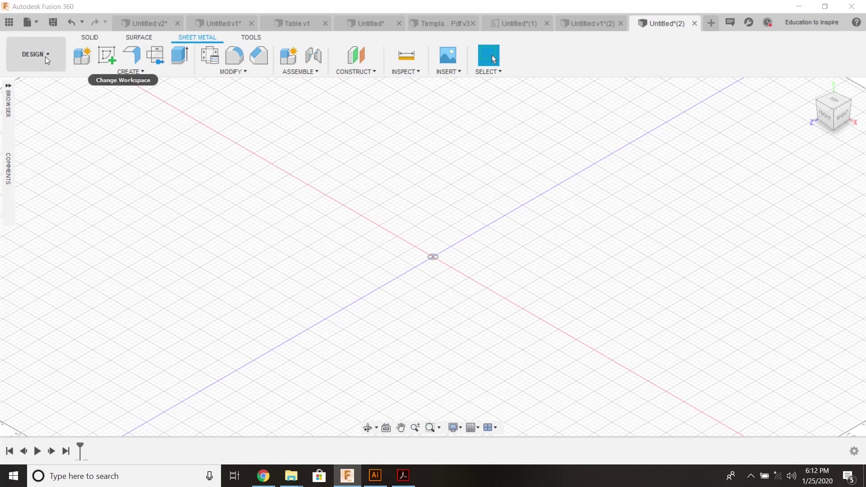
pyautogui.click(8, 86)
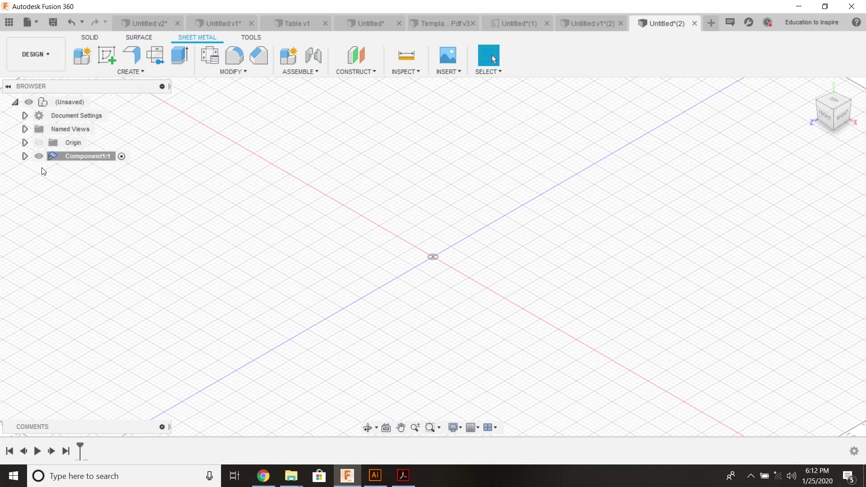
# - Start a sketch on the front plane and draw a rectangle 10 in wide and 8 in high around the origin
pyautogui.click(111, 55)
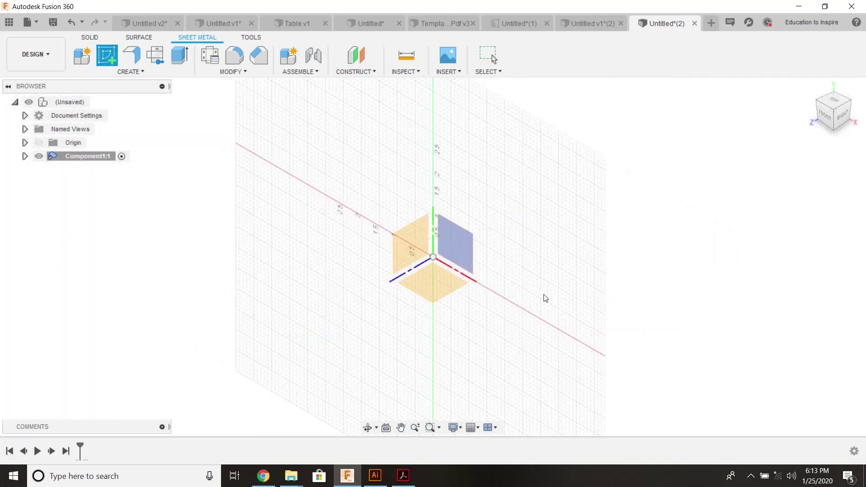
pyautogui.click(457, 248)
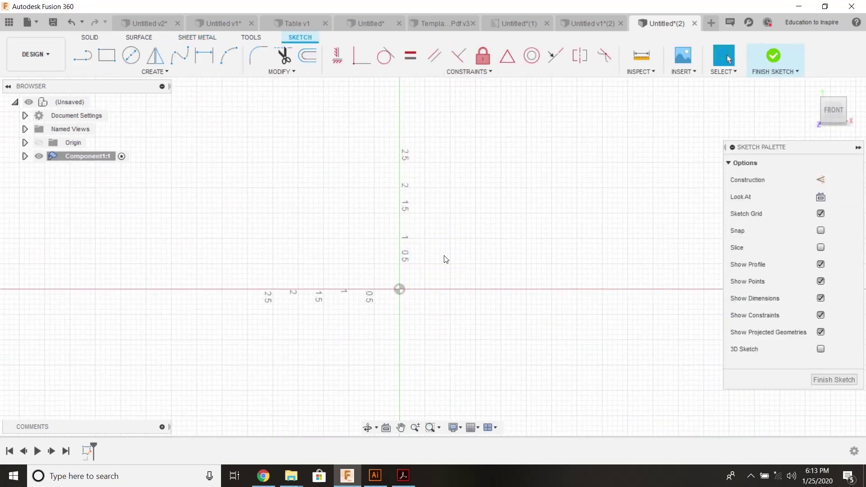
pyautogui.click(106, 56)
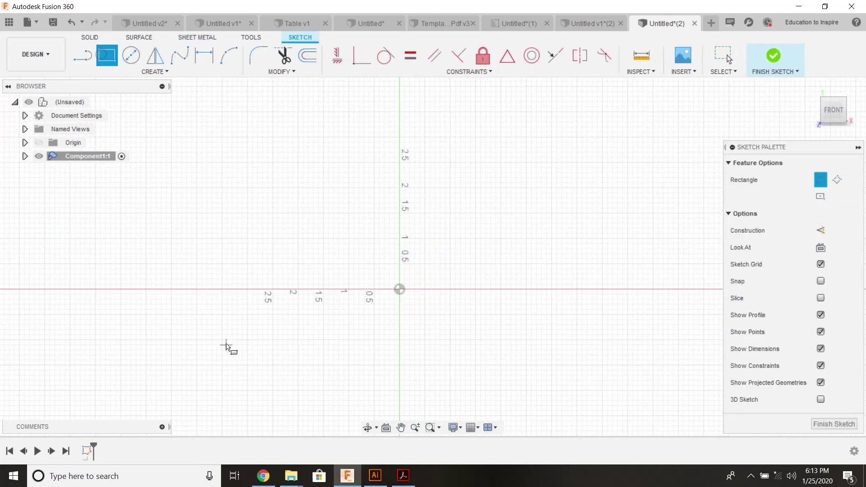
pyautogui.click(187, 398)
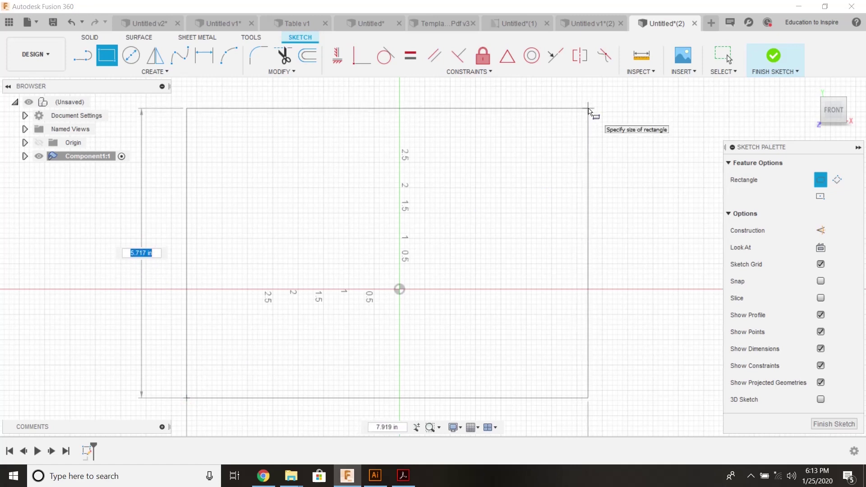
pyautogui.write('8')
pyautogui.press('Tab')
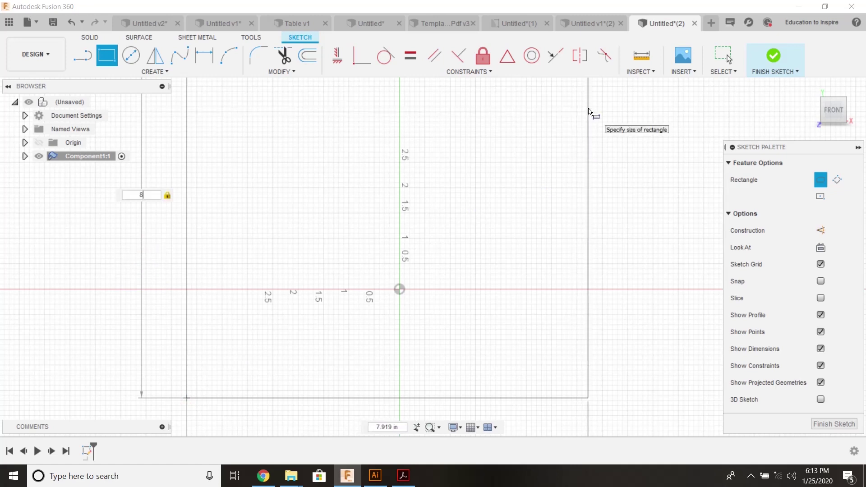
pyautogui.press('Tab')
pyautogui.write('10')
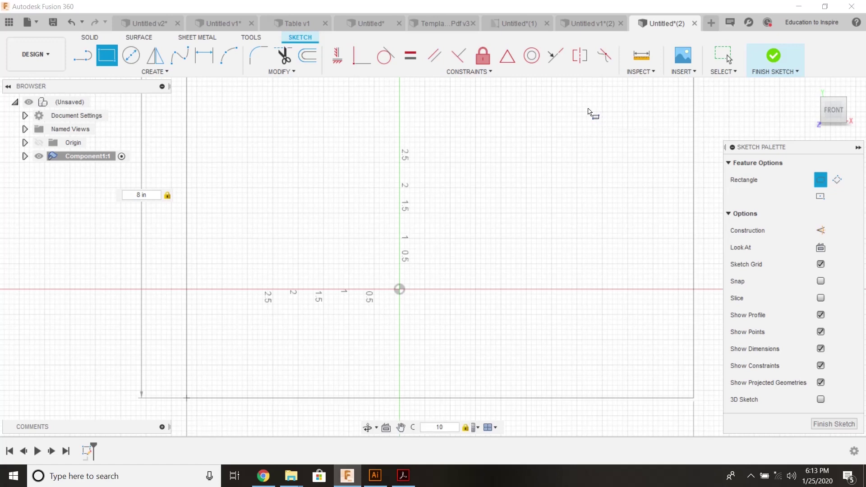
pyautogui.press('Return')
pyautogui.press('Escape')
pyautogui.scroll(-3, 578, 155)
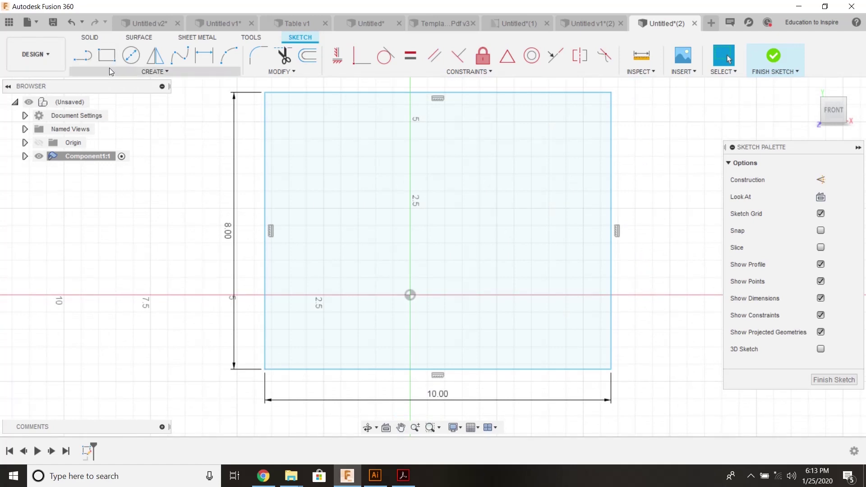
# - Draw a center rectangle 6 in wide and 4 in high at the middle of the large rectangle and finish the sketch
pyautogui.click(127, 73)
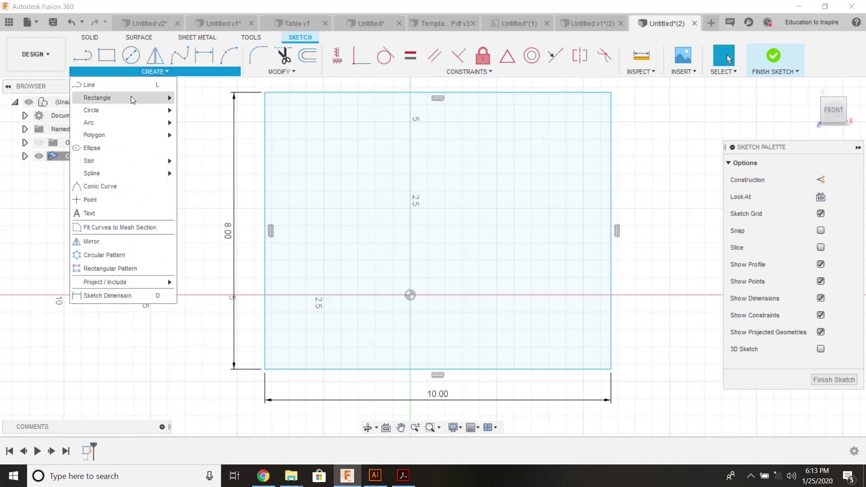
pyautogui.moveTo(133, 100)
pyautogui.click(216, 130)
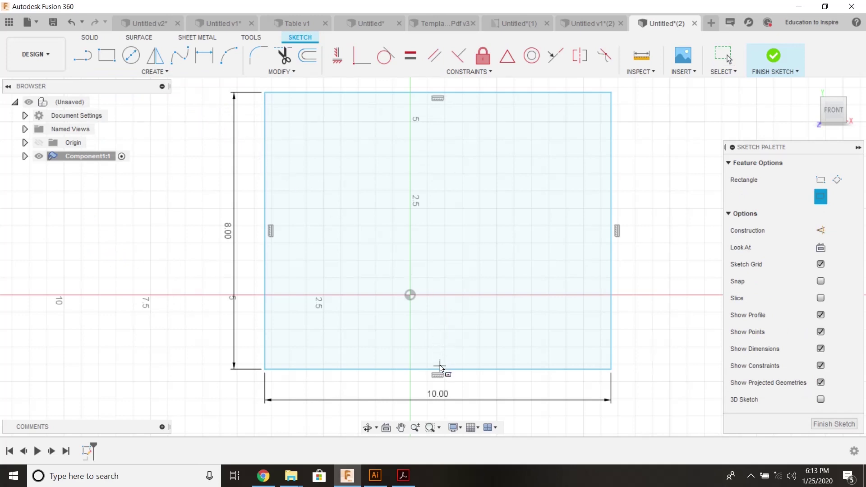
pyautogui.click(437, 231)
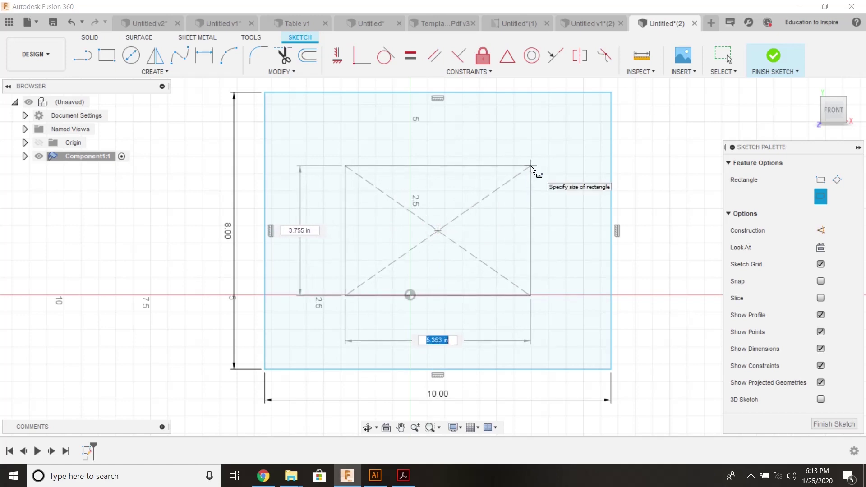
pyautogui.write('6')
pyautogui.press('Tab')
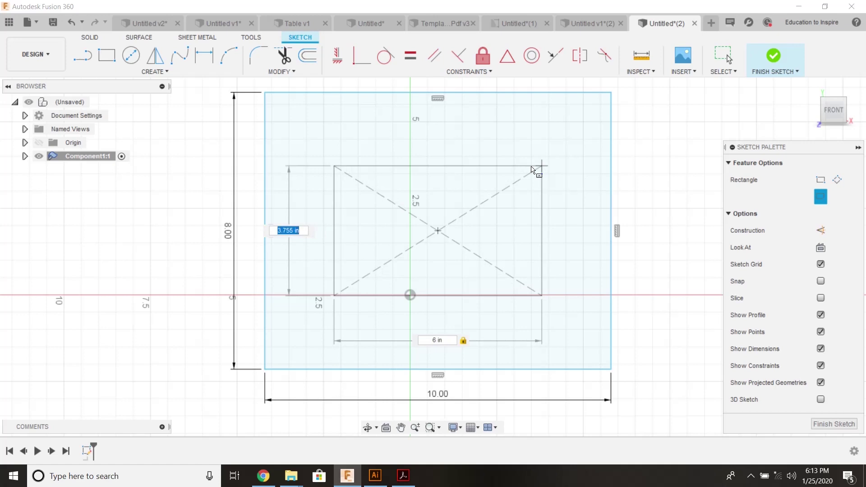
pyautogui.press('Tab')
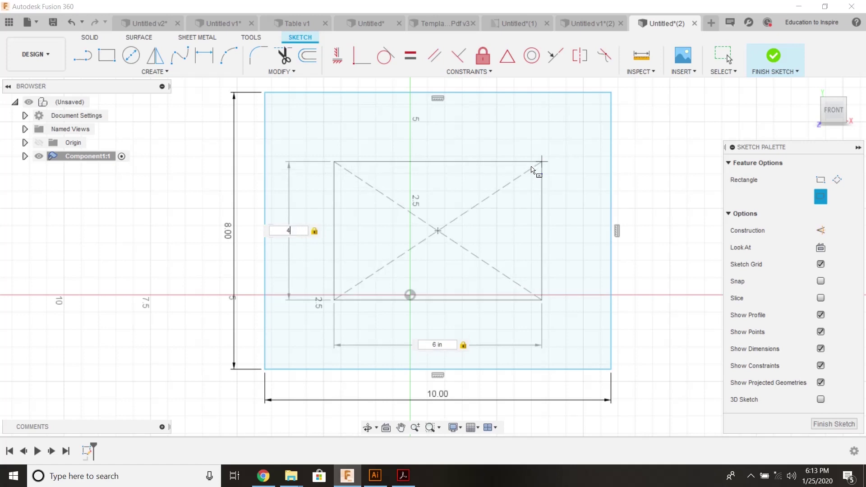
pyautogui.press('Return')
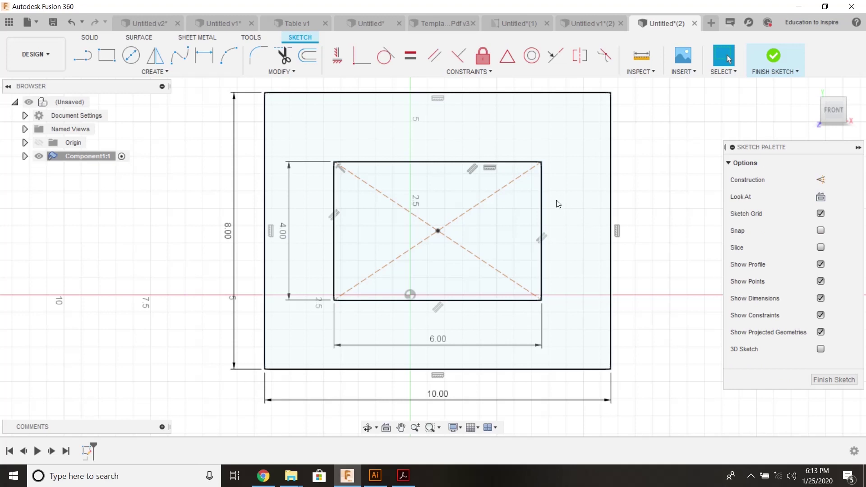
pyautogui.moveTo(535, 219)
pyautogui.keyDown('shift'); pyautogui.mouseDown(button='middle')
pyautogui.moveTo(629, 178)
pyautogui.moveTo(722, 80)
pyautogui.mouseUp(button='middle'); pyautogui.keyUp('shift')
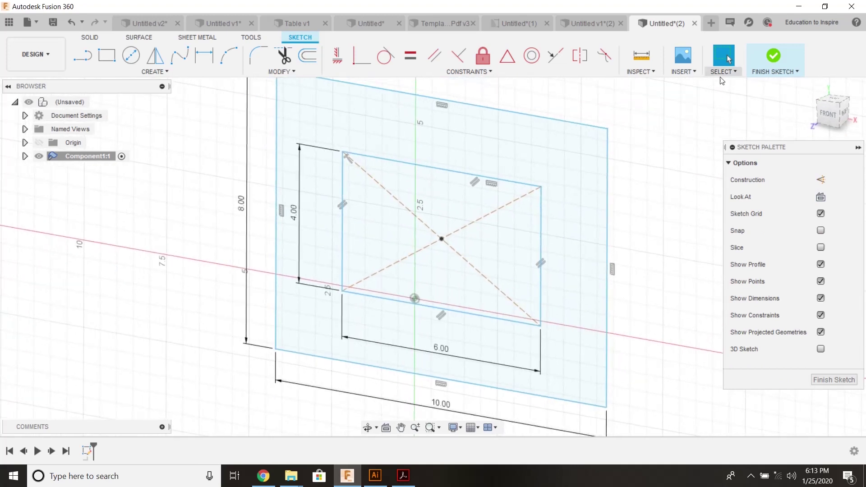
pyautogui.click(774, 55)
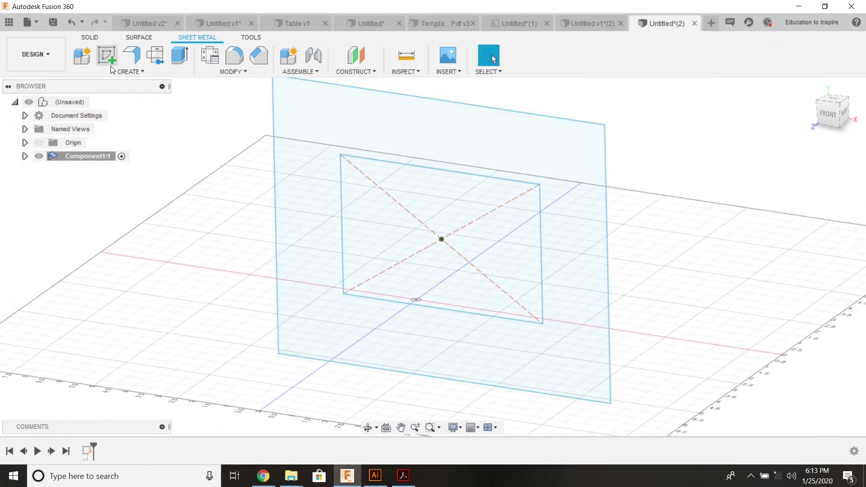
# - Create a flange as a new body from the frame-shaped profile between the two rectangles
pyautogui.click(132, 57)
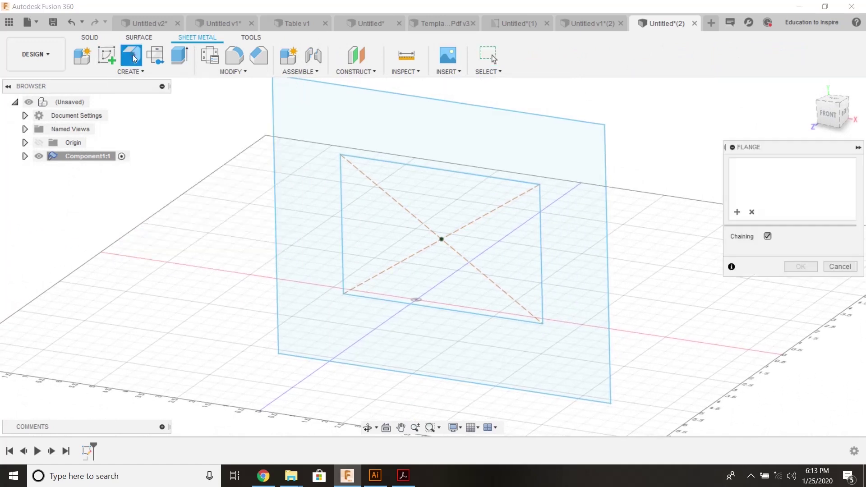
pyautogui.click(501, 152)
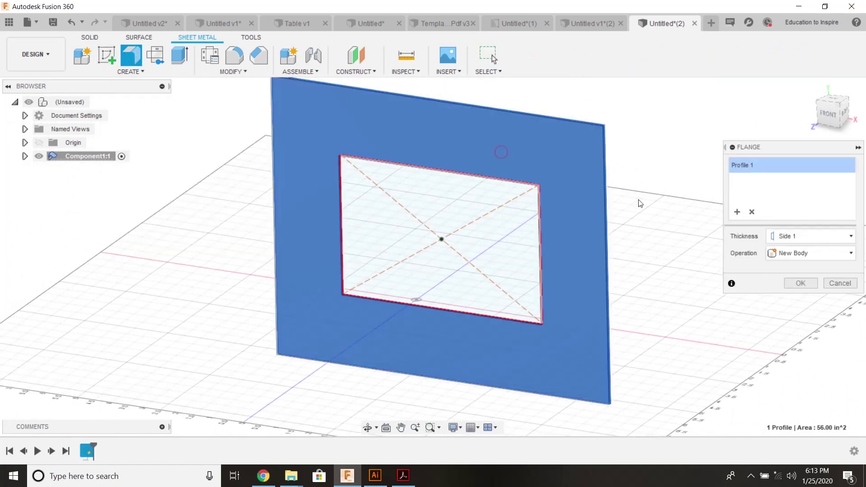
pyautogui.click(800, 283)
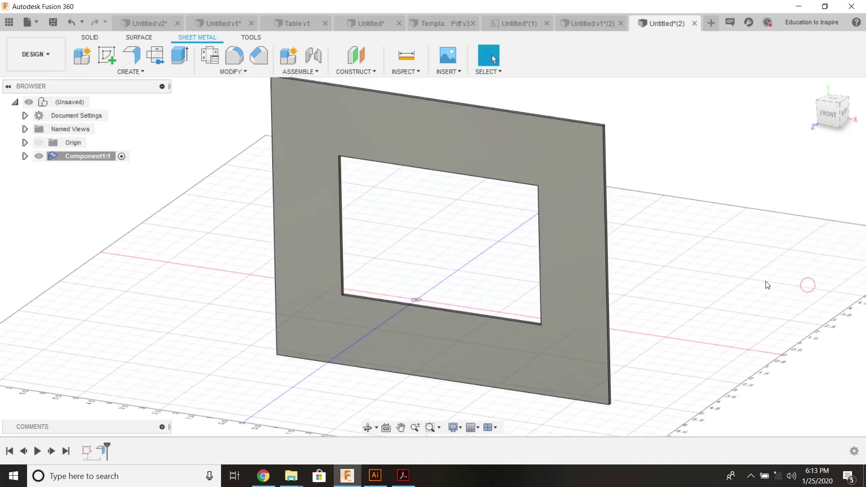
# - Activate the top-level assembly and add an empty sheet metal component using the Leathr 5-7 oz. rule
pyautogui.keyDown('shift'); pyautogui.moveTo(767, 285); pyautogui.dragTo(572, 294, button='middle'); pyautogui.keyUp('shift')
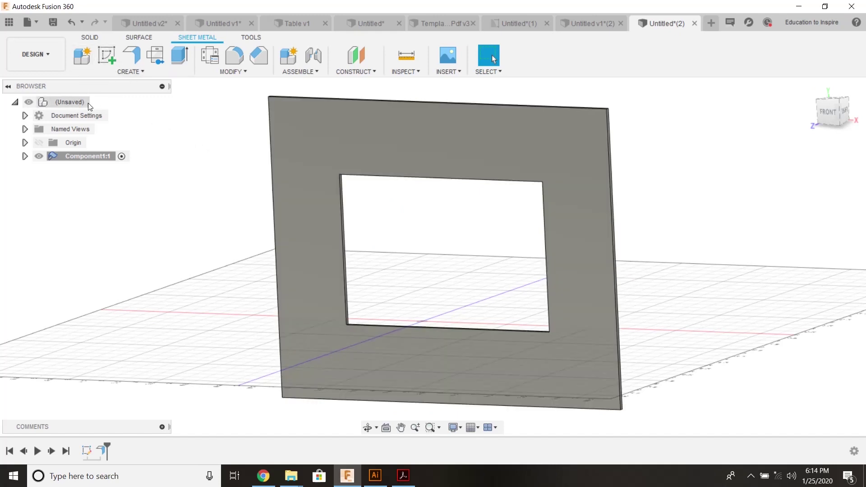
pyautogui.click(98, 101)
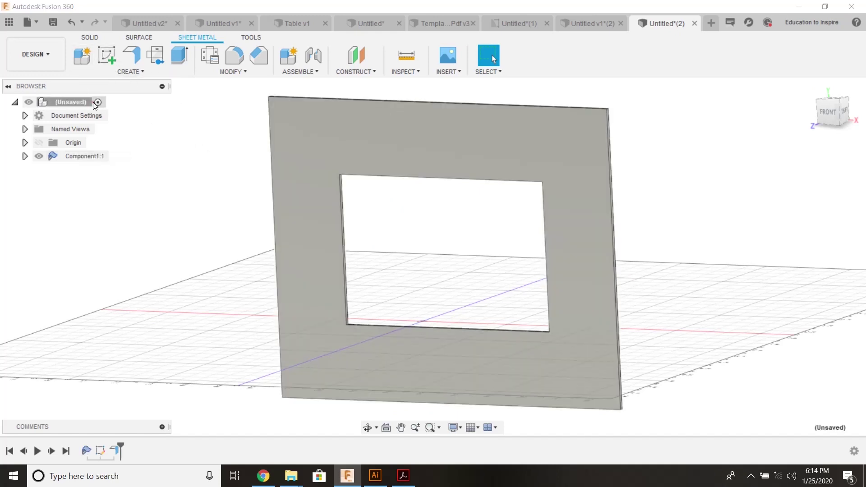
pyautogui.click(83, 56)
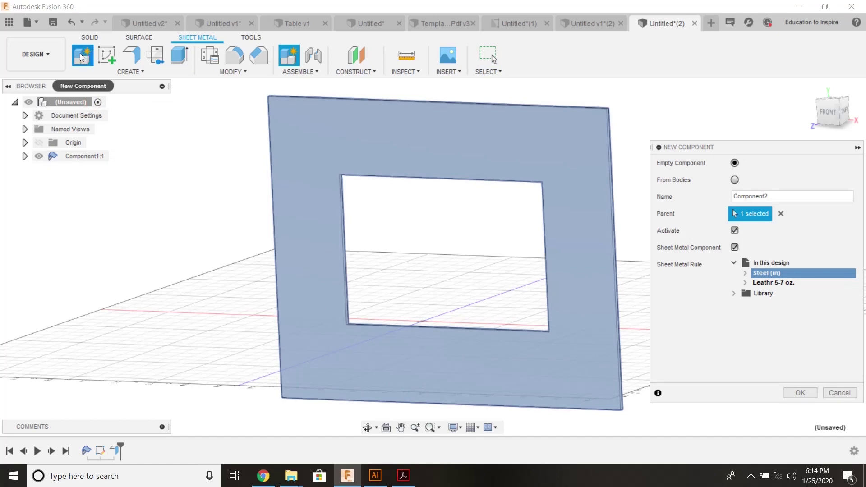
pyautogui.click(773, 284)
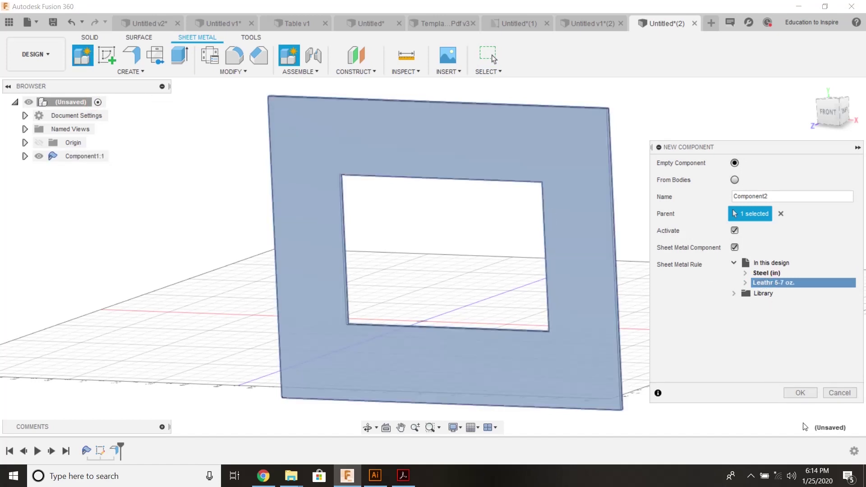
pyautogui.click(800, 393)
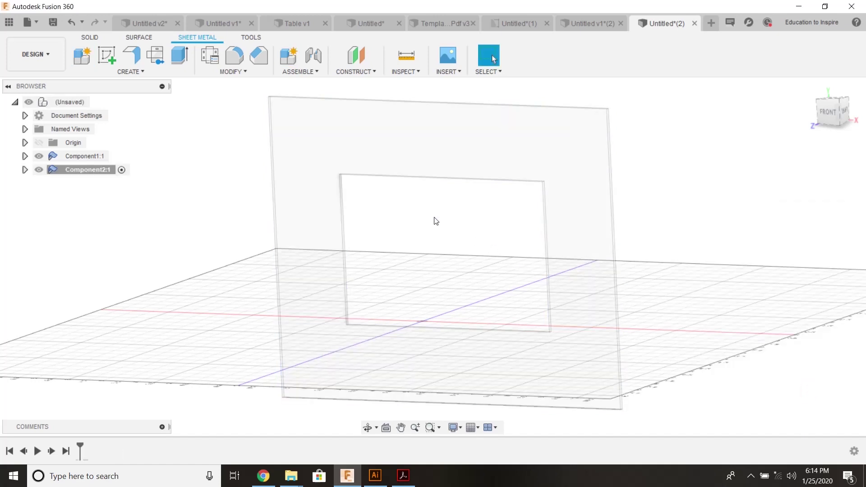
# - Start a sketch on the frame's front face and project that face's outer and inner edges into it
pyautogui.click(100, 55)
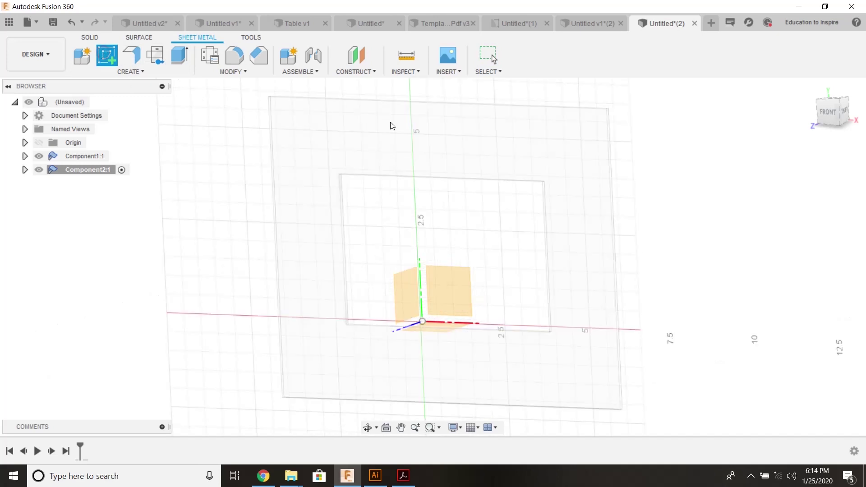
pyautogui.click(399, 132)
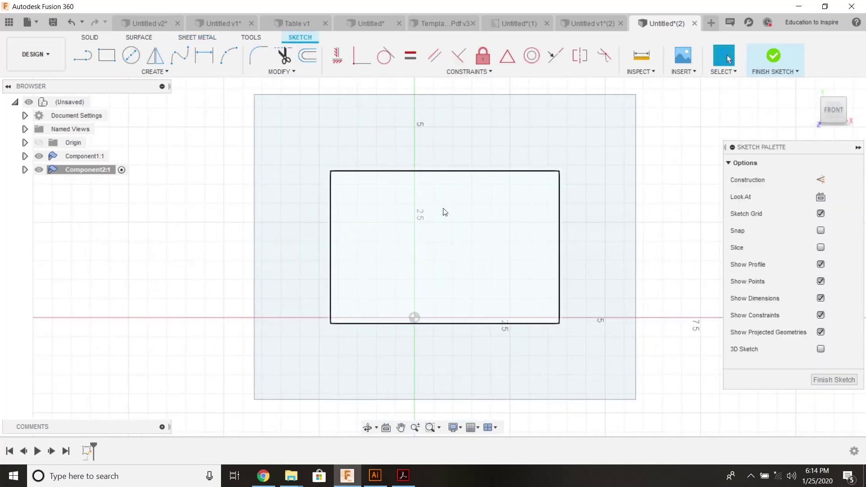
pyautogui.click(145, 69)
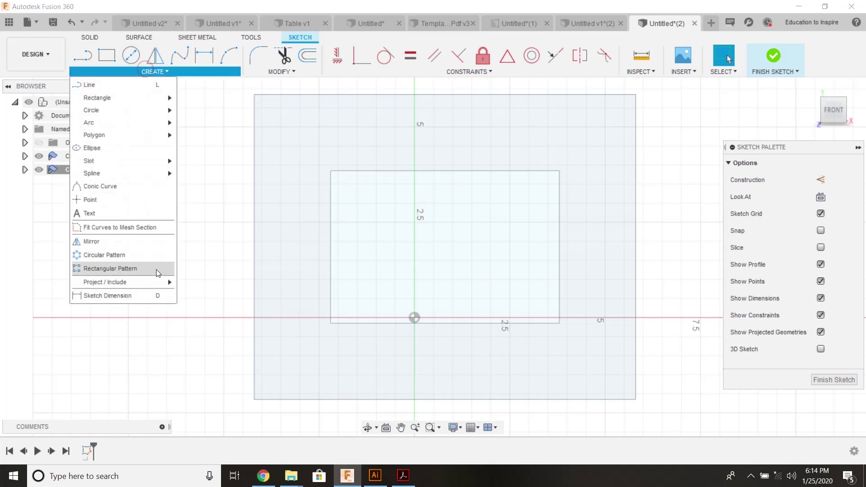
pyautogui.moveTo(161, 281)
pyautogui.click(198, 281)
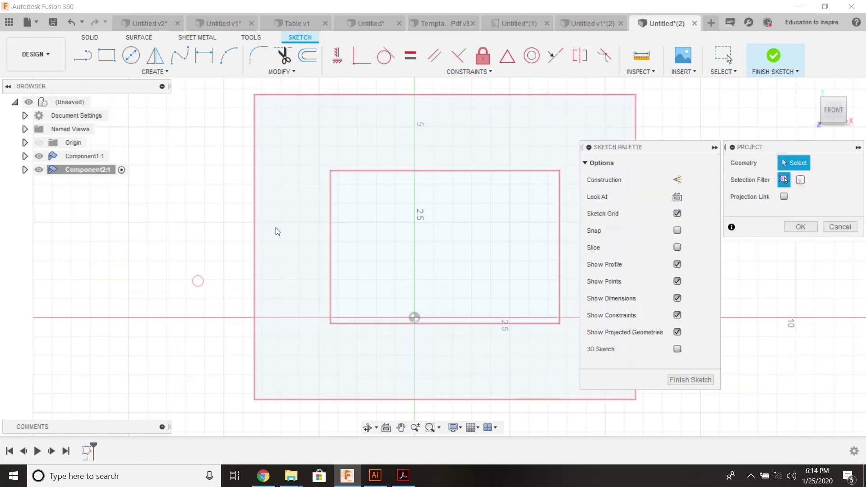
pyautogui.click(285, 226)
pyautogui.click(801, 227)
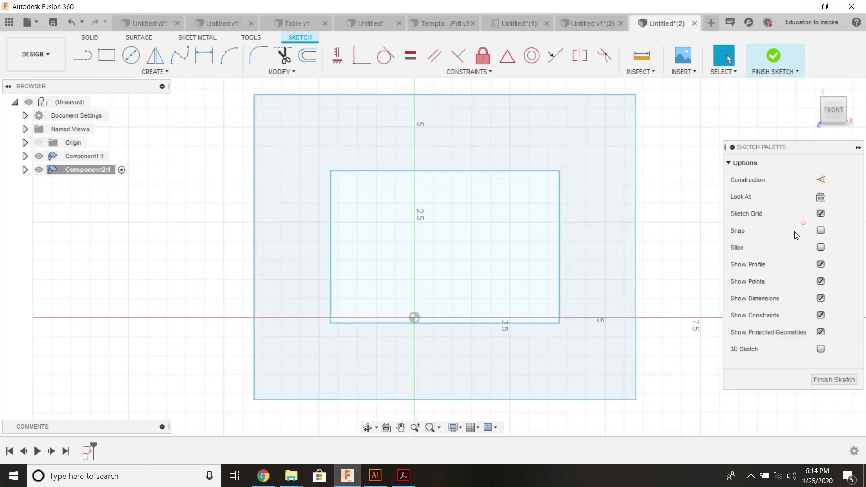
pyautogui.moveTo(559, 272); pyautogui.dragTo(487, 278, button='middle')
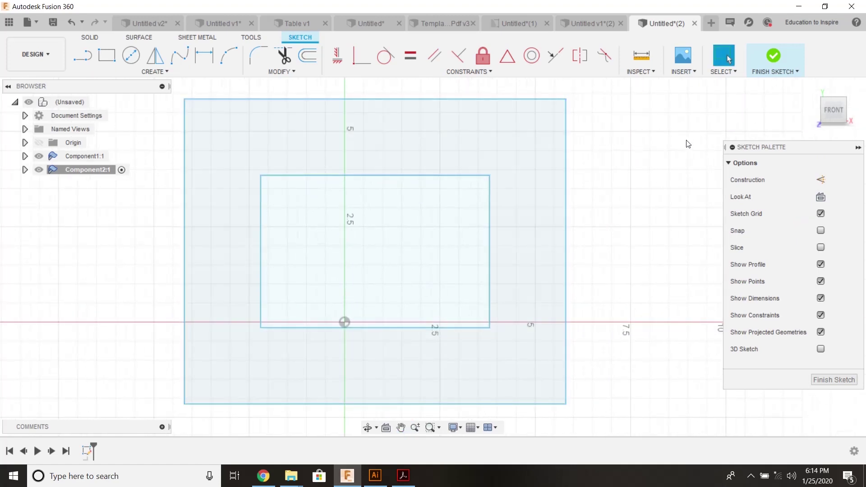
# - Finish the sketch and create a flange as a new body from the inner rectangle profile
pyautogui.click(758, 67)
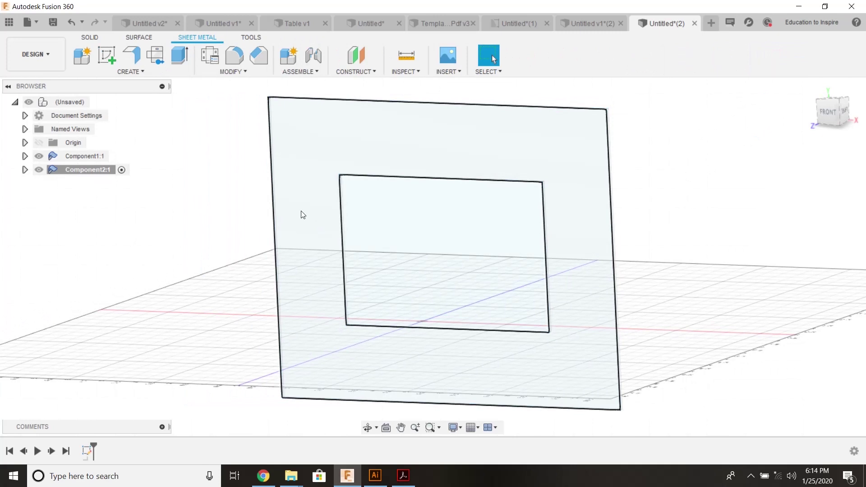
pyautogui.click(132, 56)
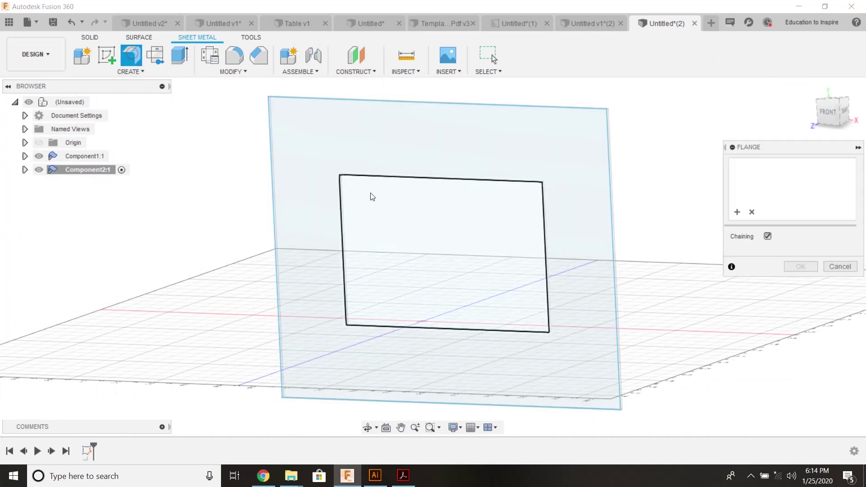
pyautogui.click(415, 224)
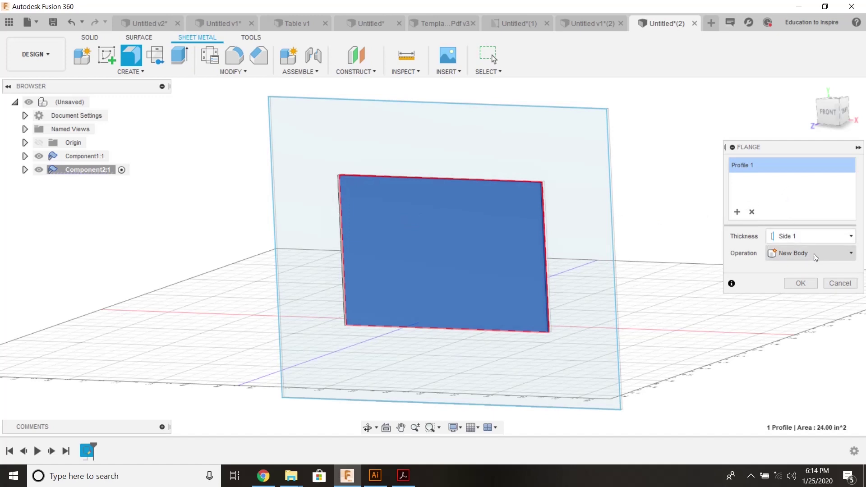
pyautogui.click(801, 282)
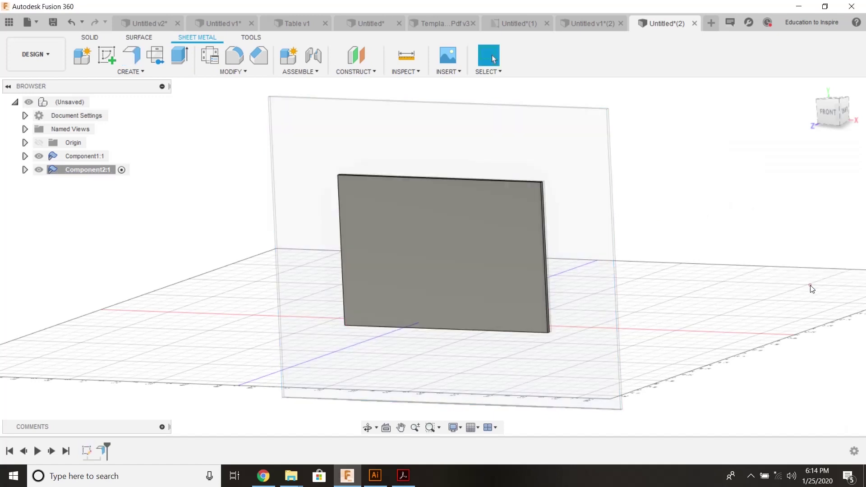
# - Examine the finished pouch in the Untitled v1(2) document from another angle and return to the current design
pyautogui.moveTo(828, 112); pyautogui.dragTo(807, 111)
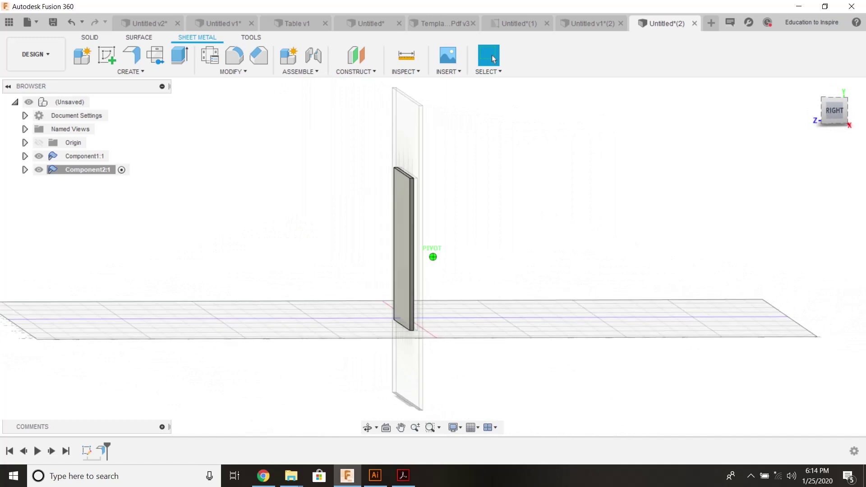
pyautogui.rightClick(88, 170)
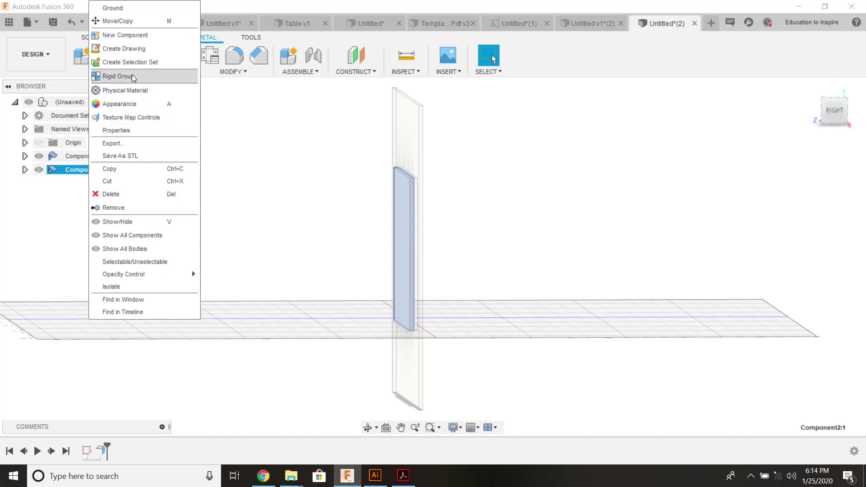
pyautogui.click(609, 24)
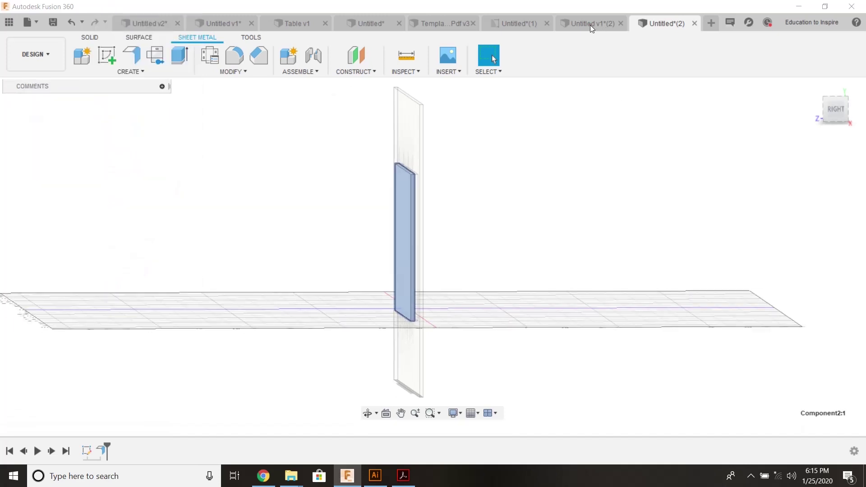
pyautogui.click(590, 25)
pyautogui.keyDown('shift'); pyautogui.moveTo(501, 263); pyautogui.dragTo(444, 173, button='middle'); pyautogui.keyUp('shift')
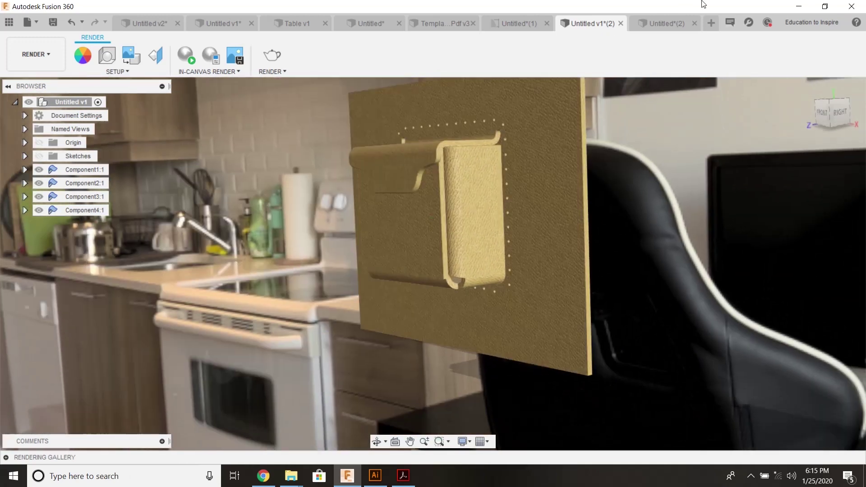
pyautogui.click(667, 23)
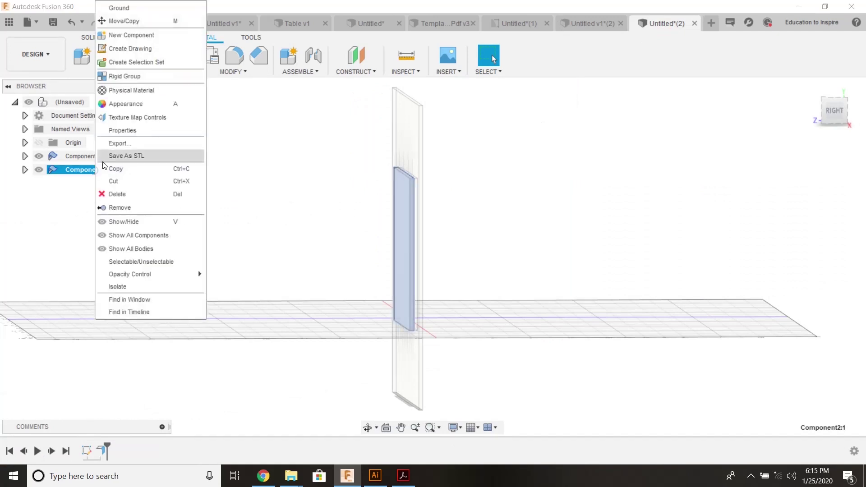
# - Move the second component 2.029 in along Z, straight out from the frame
pyautogui.click(120, 21)
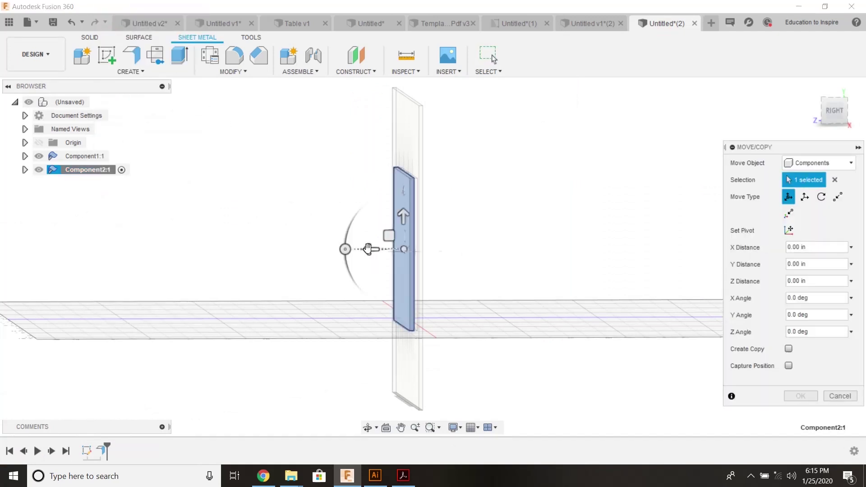
pyautogui.moveTo(368, 249); pyautogui.dragTo(308, 249)
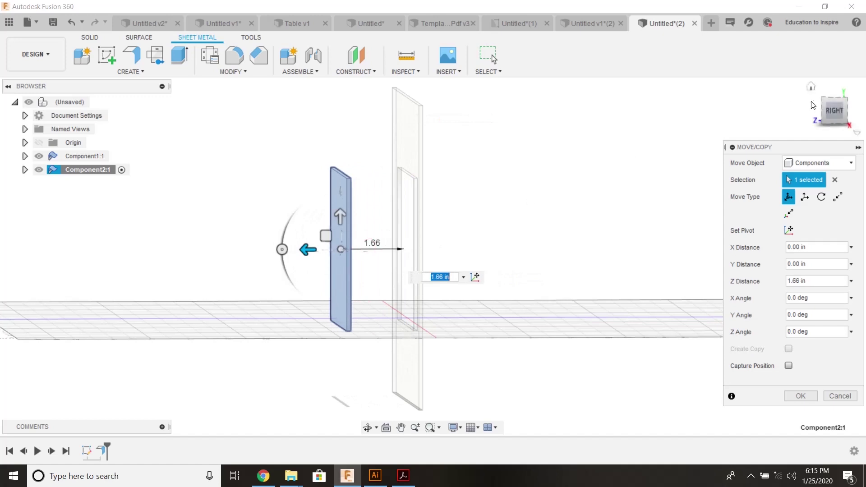
pyautogui.click(840, 112)
pyautogui.moveTo(304, 249); pyautogui.dragTo(290, 250)
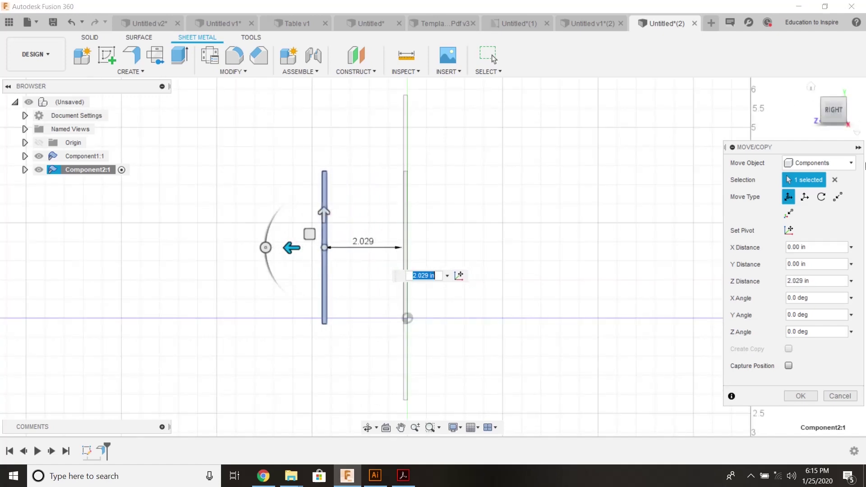
pyautogui.click(794, 396)
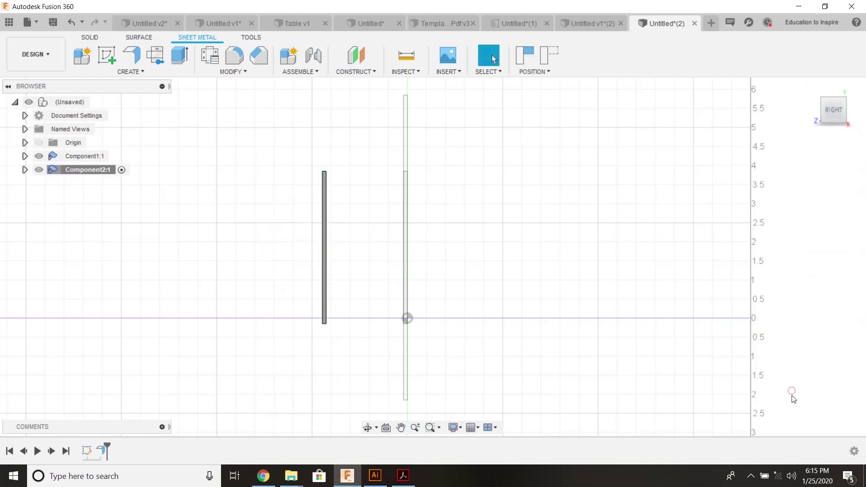
# - Activate the top-level assembly and add a third empty sheet metal component using the Leathr 5-7 oz. rule
pyautogui.keyDown('shift'); pyautogui.moveTo(637, 324); pyautogui.dragTo(393, 242, button='middle'); pyautogui.keyUp('shift')
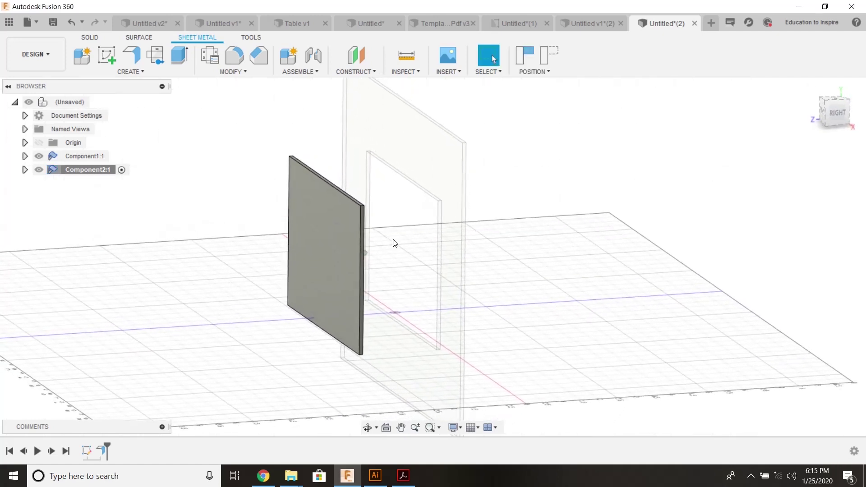
pyautogui.click(98, 102)
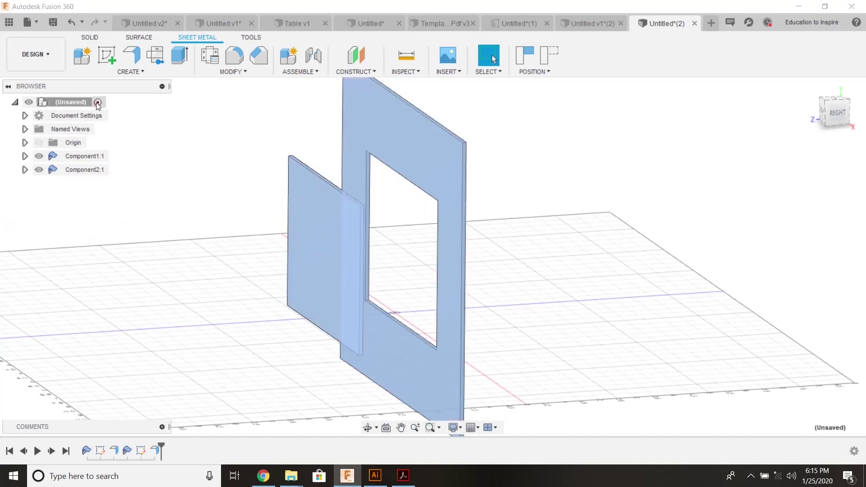
pyautogui.click(88, 60)
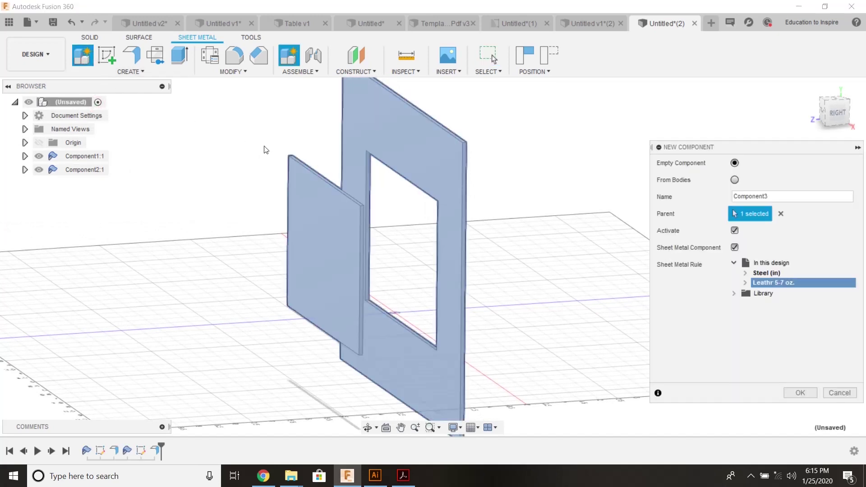
pyautogui.click(800, 394)
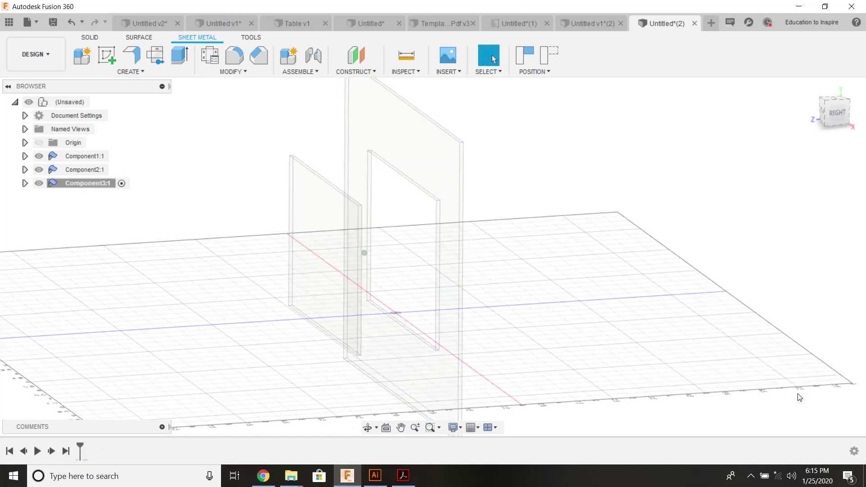
# - Make Sketch1 of the first component visible
pyautogui.keyDown('shift'); pyautogui.moveTo(799, 397); pyautogui.dragTo(311, 148, button='middle'); pyautogui.keyUp('shift')
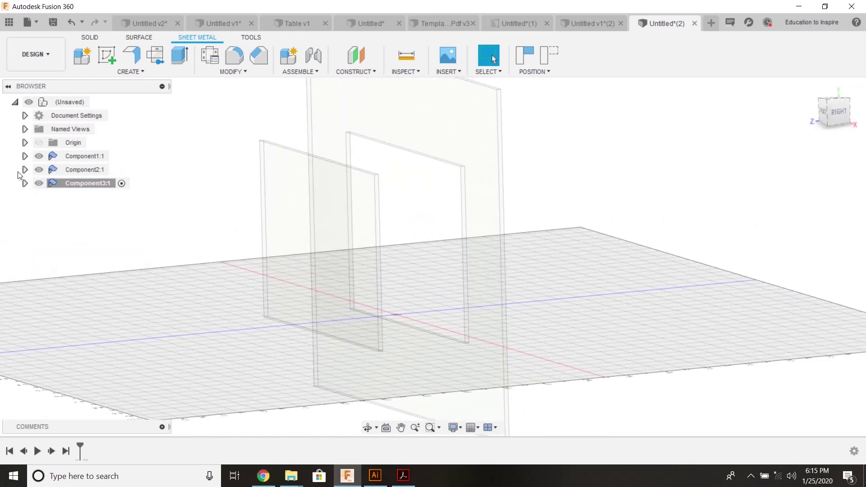
pyautogui.click(25, 157)
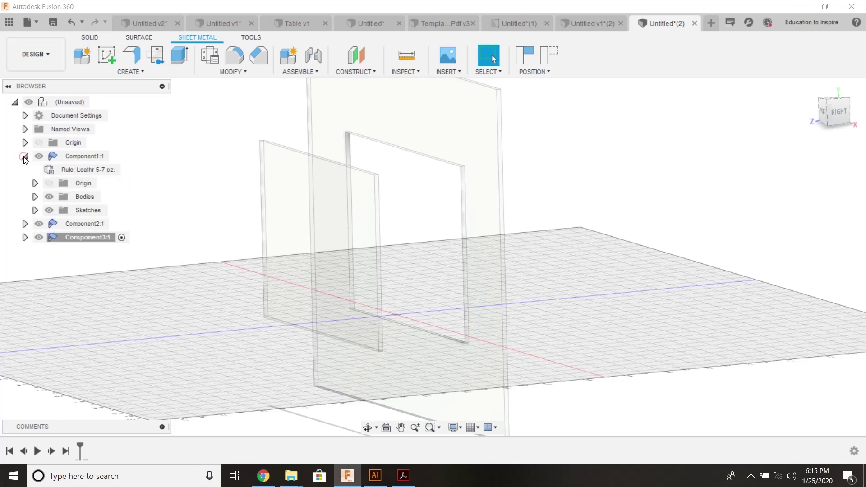
pyautogui.click(35, 211)
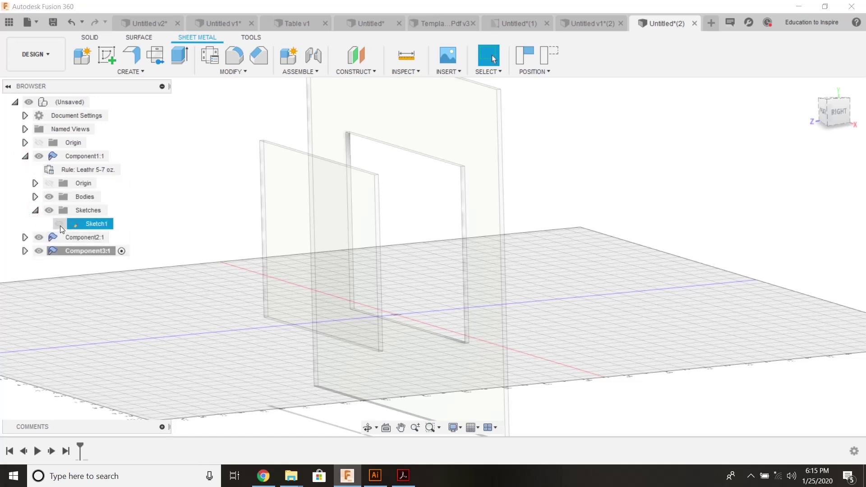
pyautogui.click(59, 225)
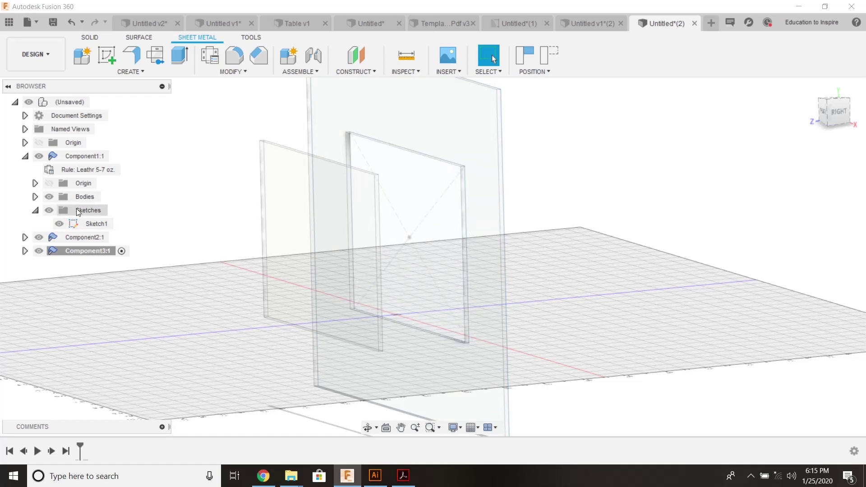
pyautogui.click(35, 211)
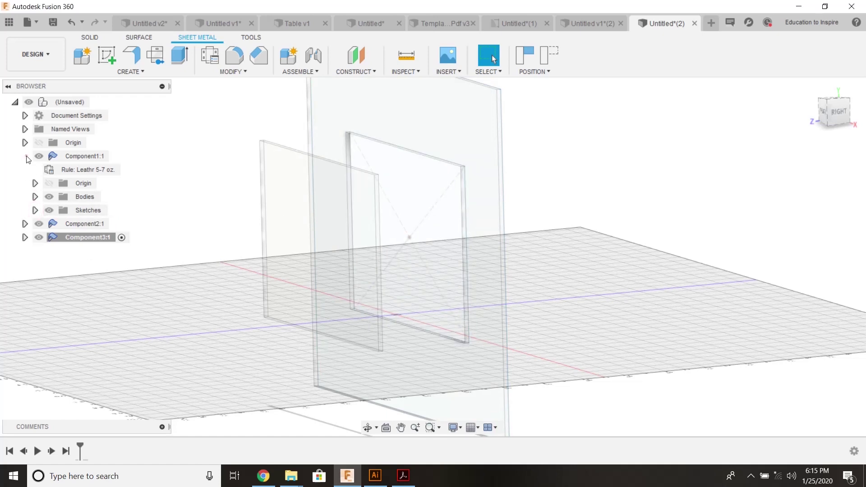
pyautogui.click(25, 156)
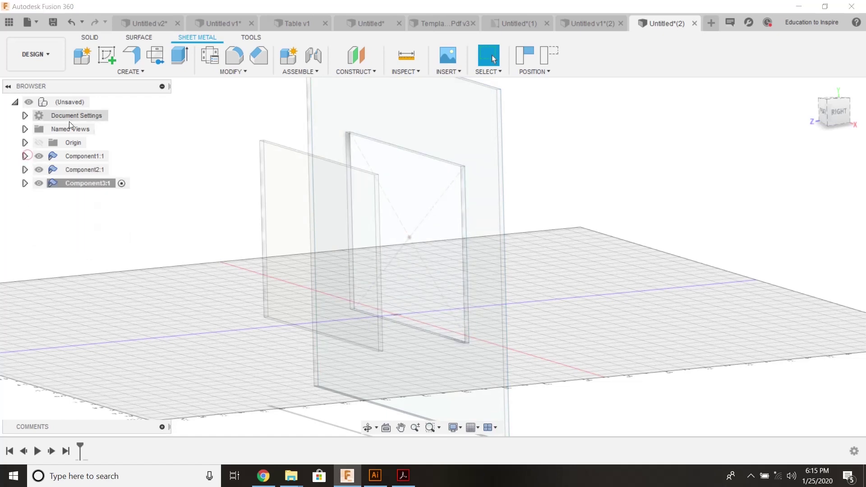
# - Start a sketch on the frame's front face and capture the current position of the moved components
pyautogui.click(107, 55)
pyautogui.click(475, 135)
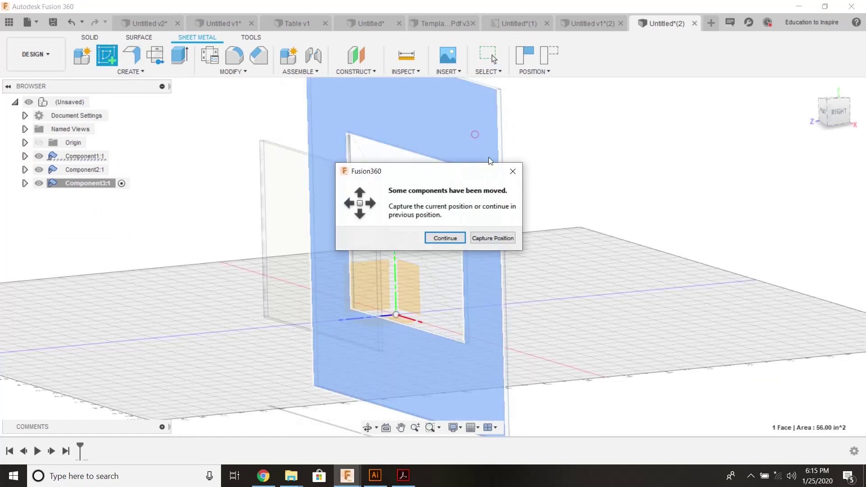
pyautogui.click(491, 238)
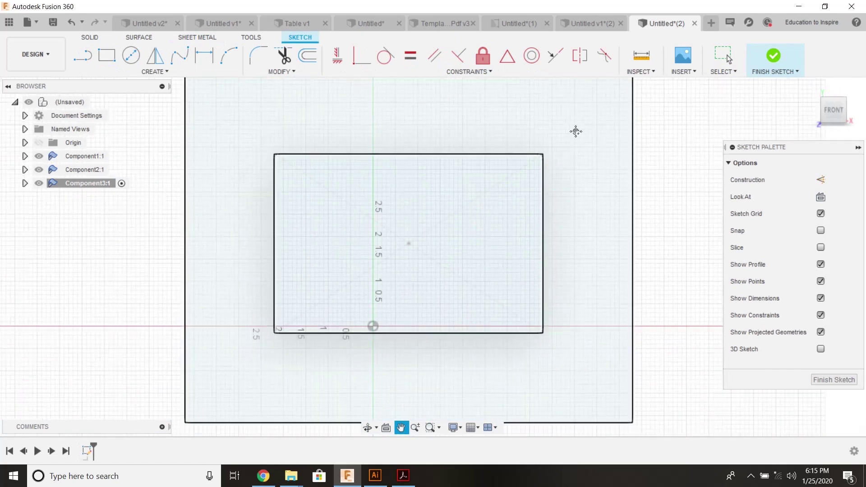
# - Draw three connected lines along the left, bottom and right edges of the frame's opening and finish the sketch
pyautogui.click(78, 59)
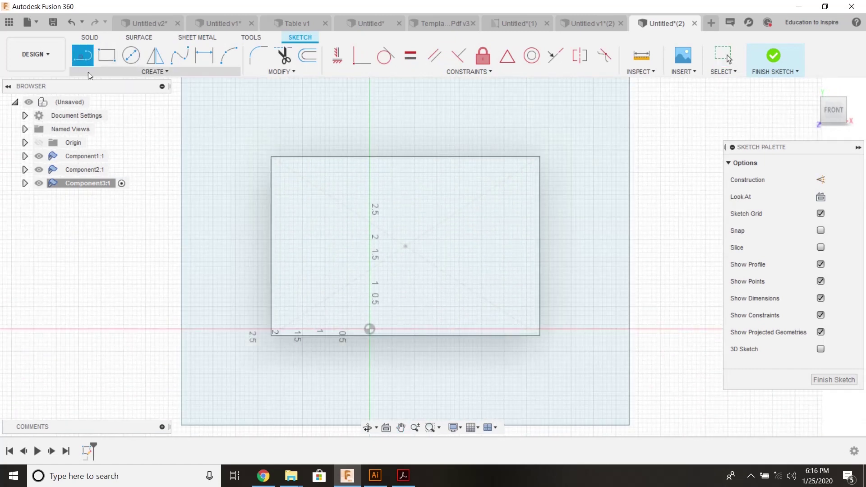
pyautogui.click(271, 157)
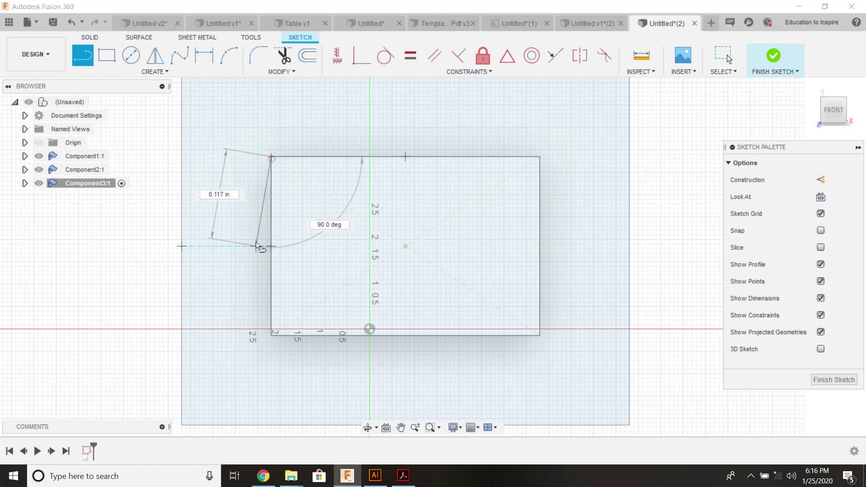
pyautogui.click(271, 335)
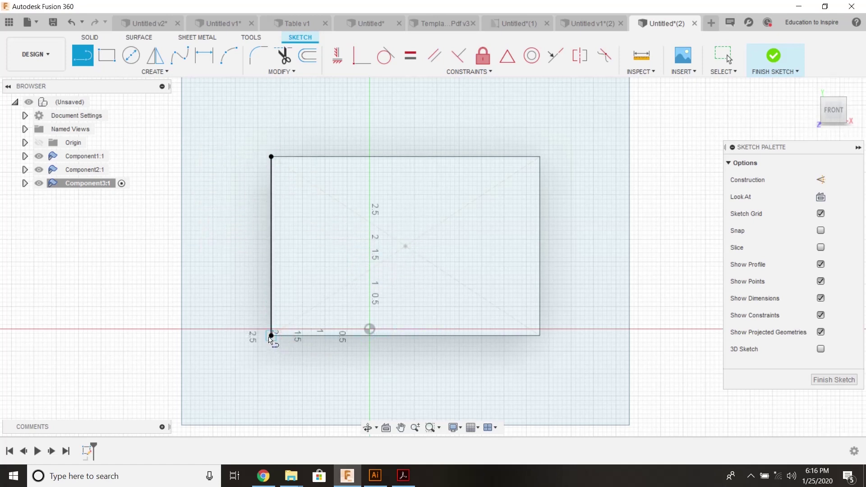
pyautogui.click(540, 335)
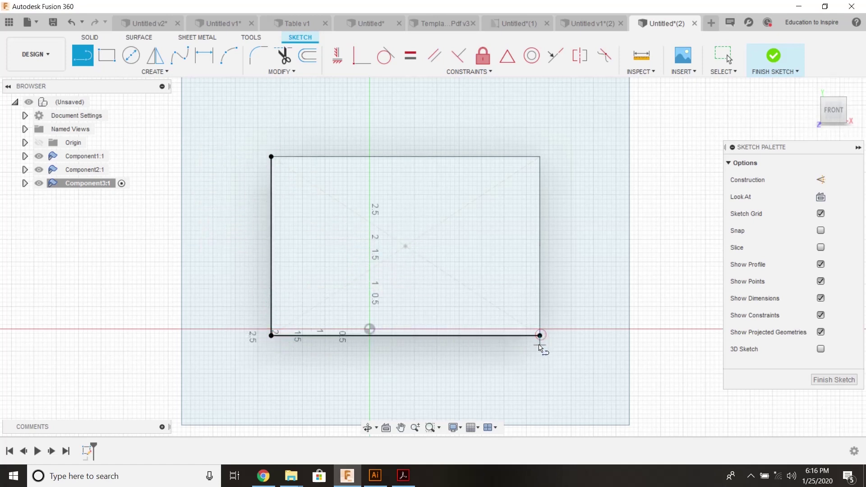
pyautogui.click(540, 157)
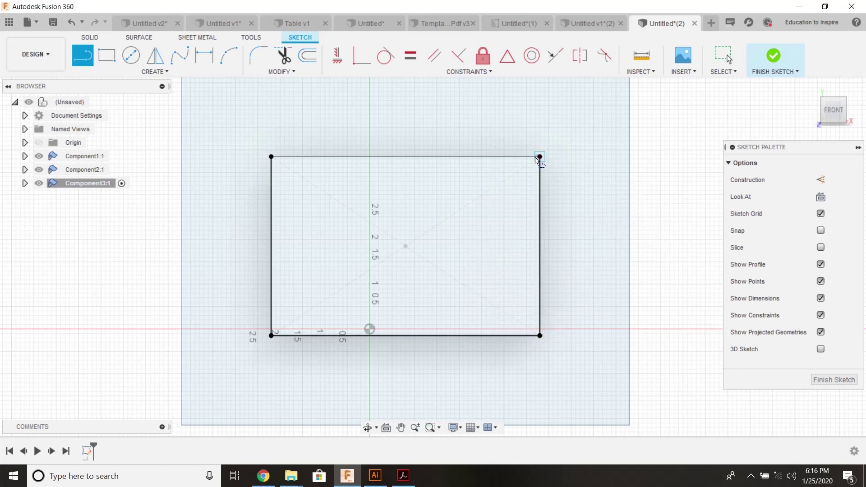
pyautogui.click(774, 57)
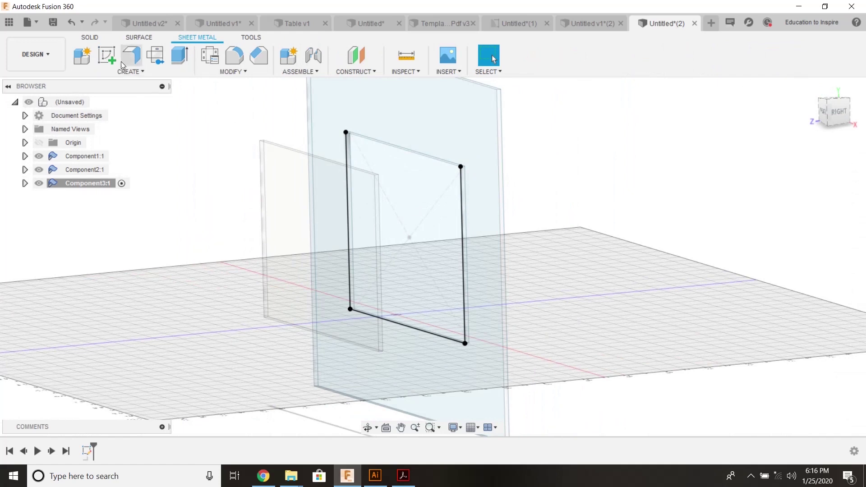
# - Create a one-sided contour flange from the U-shaped line chain as a new body, extending about 2.012 in to the front panel
pyautogui.click(134, 57)
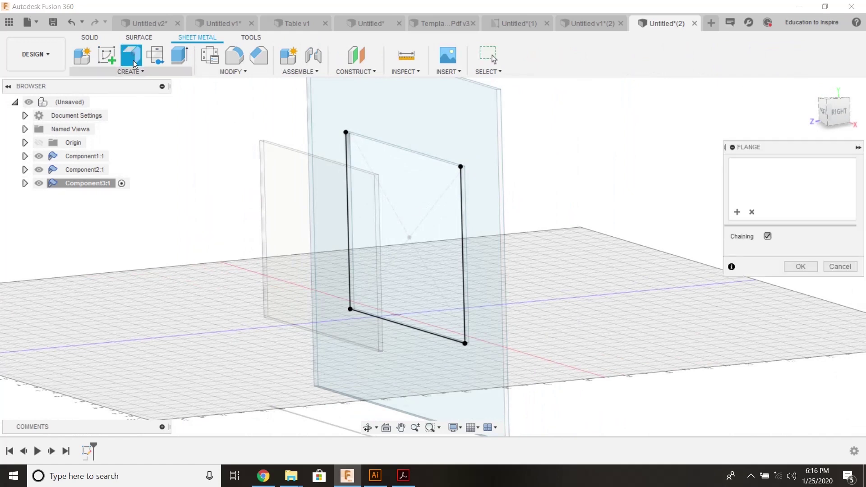
pyautogui.click(464, 239)
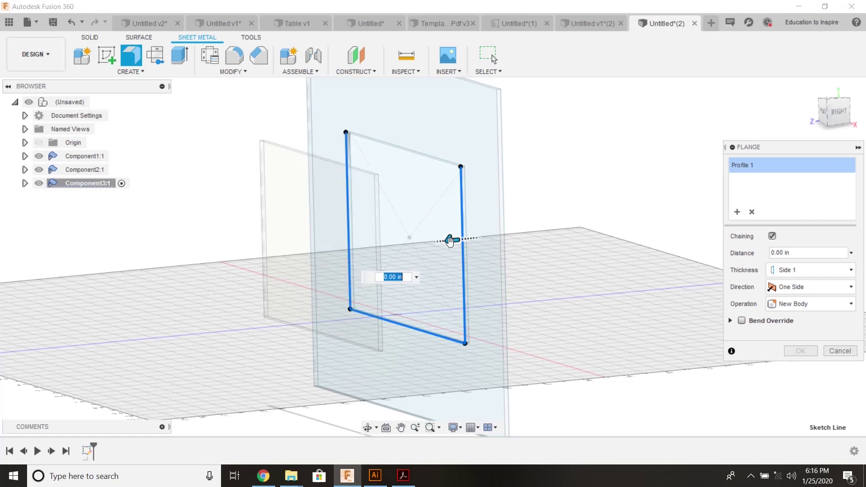
pyautogui.moveTo(449, 240); pyautogui.dragTo(379, 252)
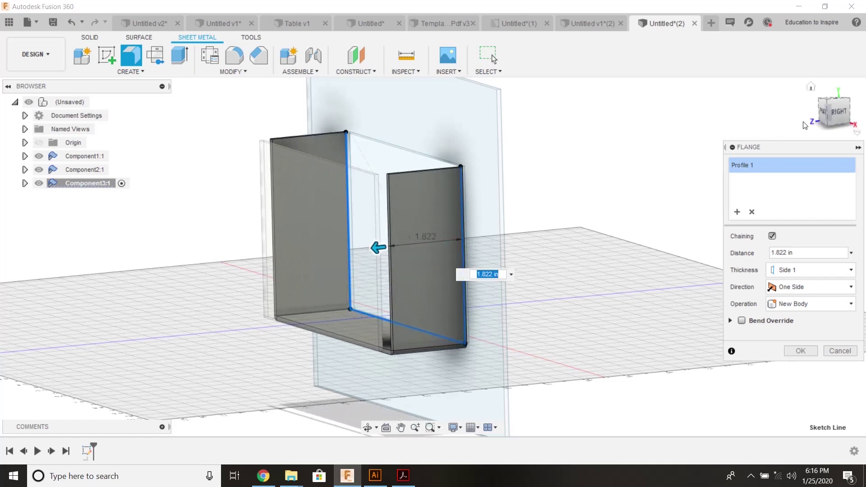
pyautogui.click(836, 112)
pyautogui.scroll(5, 307, 203)
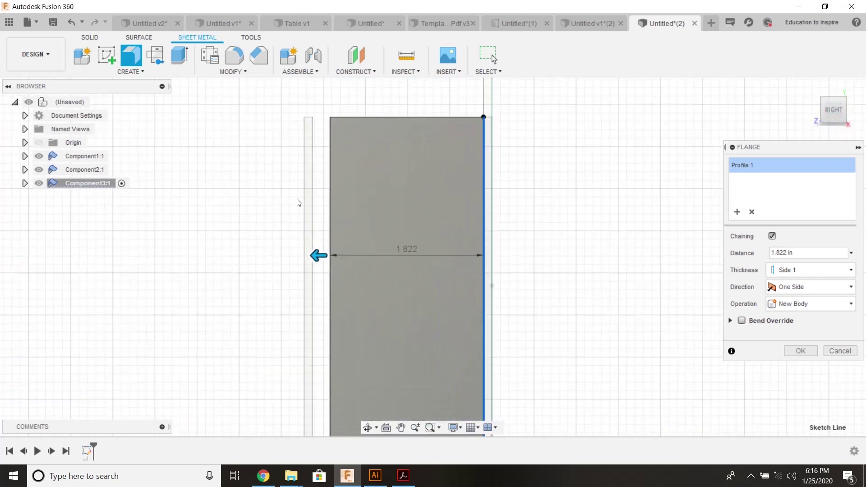
pyautogui.moveTo(329, 260); pyautogui.dragTo(305, 263)
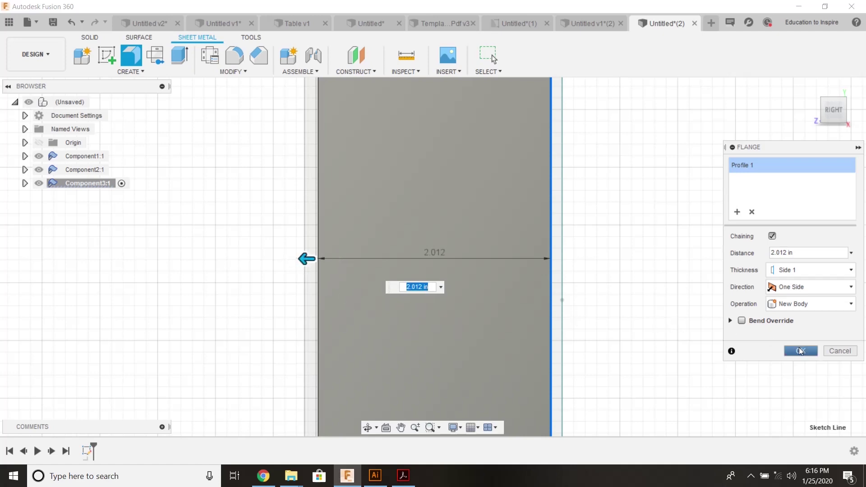
pyautogui.click(799, 347)
pyautogui.keyDown('shift'); pyautogui.moveTo(779, 346); pyautogui.dragTo(565, 258, button='middle'); pyautogui.keyUp('shift')
pyautogui.scroll(-2, 564, 259)
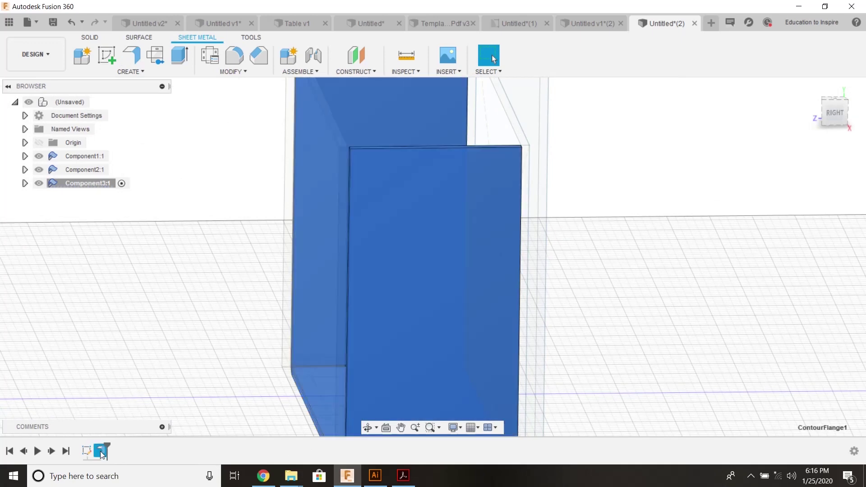
# - Edit the gusset's contour flange to Two Side and extend its second side about 0.115 in through the back panel's thickness
pyautogui.doubleClick(101, 451)
pyautogui.keyDown('shift'); pyautogui.moveTo(704, 227); pyautogui.dragTo(674, 250, button='middle'); pyautogui.keyUp('shift')
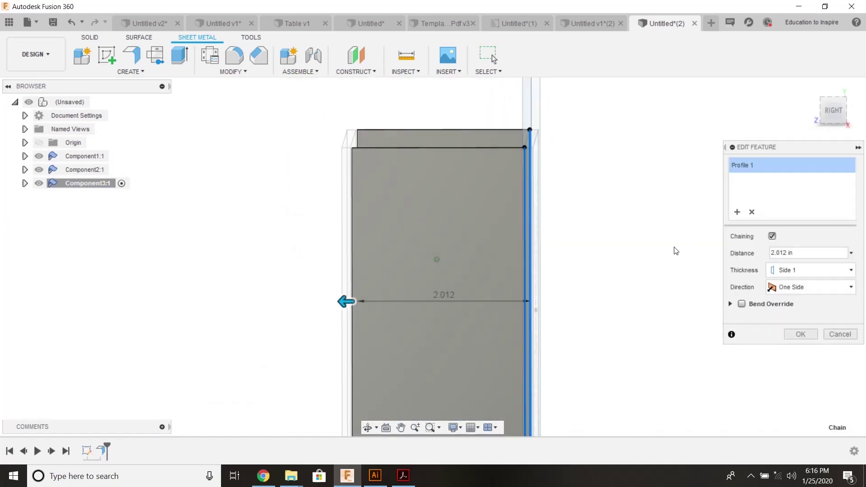
pyautogui.click(797, 288)
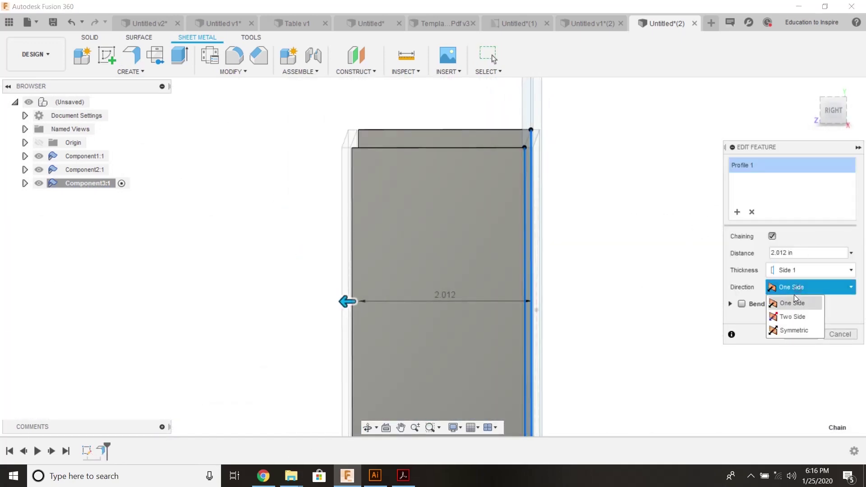
pyautogui.click(791, 317)
pyautogui.click(833, 111)
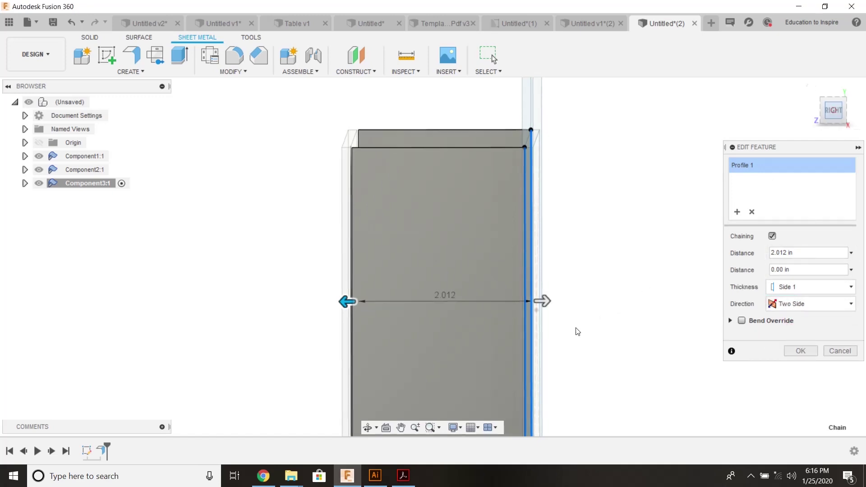
pyautogui.moveTo(539, 312)
pyautogui.mouseDown()
pyautogui.moveTo(553, 313)
pyautogui.moveTo(538, 309)
pyautogui.mouseUp()
pyautogui.scroll(3, 553, 313)
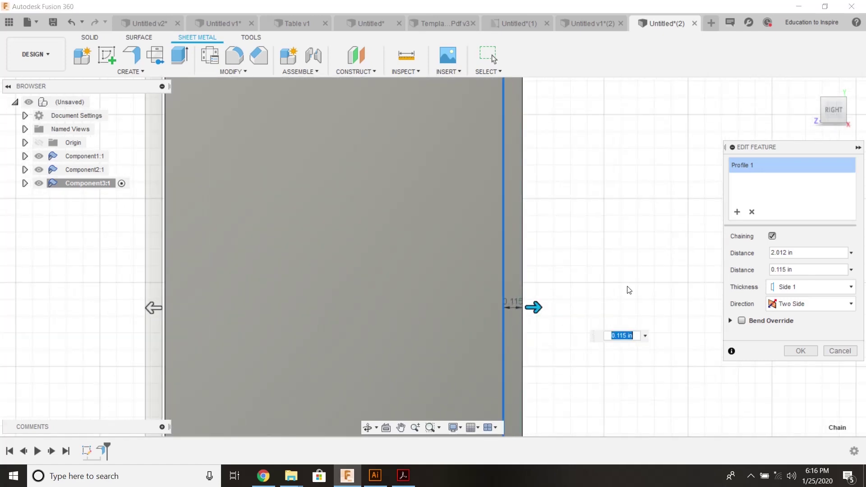
pyautogui.click(796, 350)
pyautogui.scroll(-2, 553, 298)
pyautogui.keyDown('shift'); pyautogui.moveTo(548, 292); pyautogui.dragTo(285, 137, button='middle'); pyautogui.keyUp('shift')
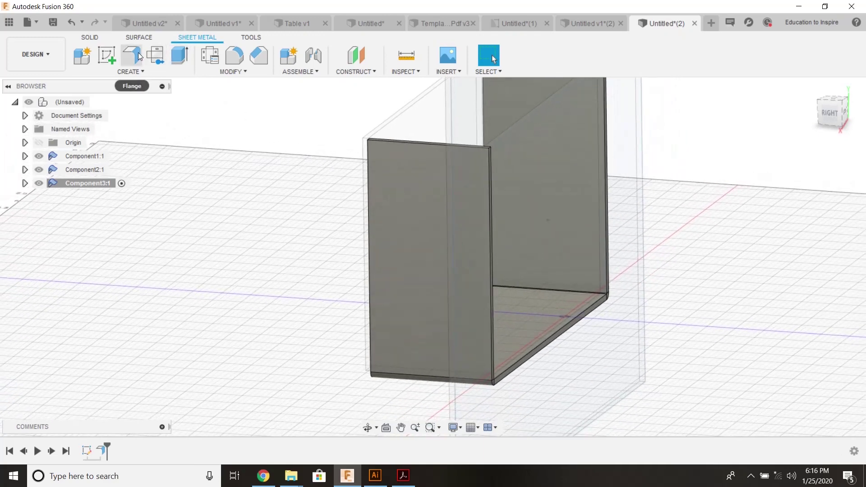
# - Add outward flanges about 0.52 in high along the gusset's three back edges, with the miter option off
pyautogui.click(139, 57)
pyautogui.keyDown('shift'); pyautogui.moveTo(487, 219); pyautogui.dragTo(535, 248, button='middle'); pyautogui.keyUp('shift')
pyautogui.click(536, 245)
pyautogui.keyDown('shift'); pyautogui.moveTo(585, 347); pyautogui.dragTo(670, 249, button='middle'); pyautogui.keyUp('shift')
pyautogui.click(550, 313)
pyautogui.click(670, 249)
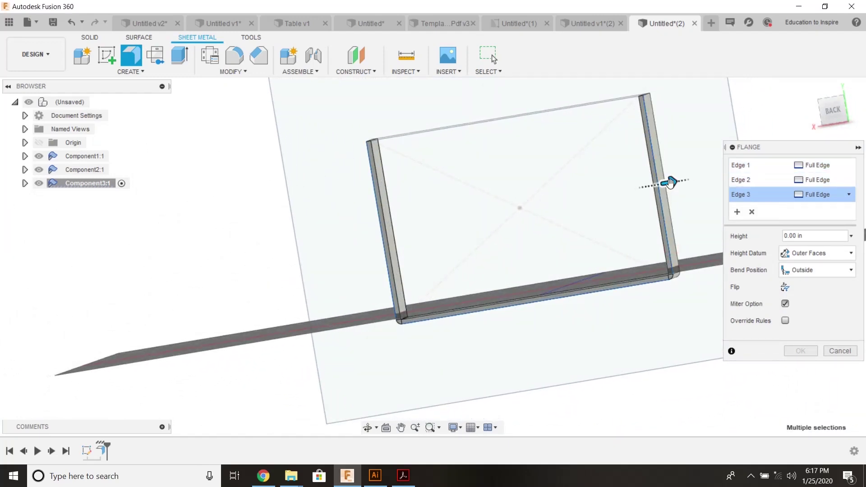
pyautogui.moveTo(667, 184); pyautogui.dragTo(696, 179)
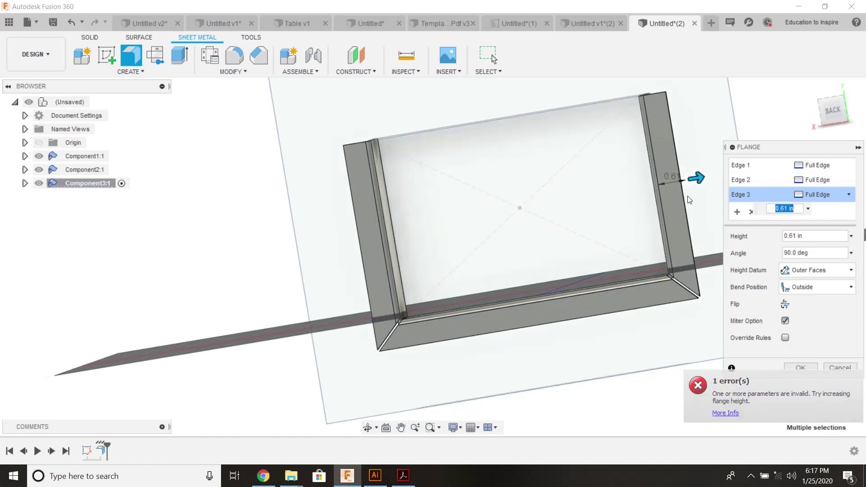
pyautogui.click(785, 321)
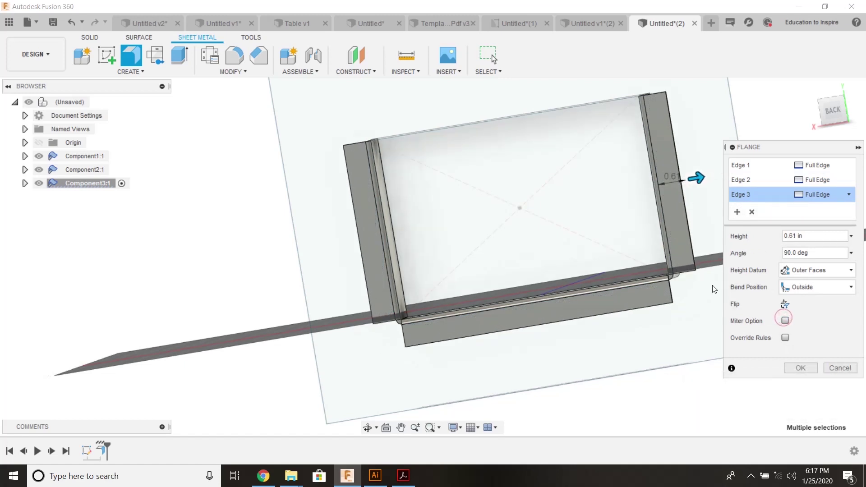
pyautogui.keyDown('shift'); pyautogui.moveTo(715, 289); pyautogui.dragTo(677, 192, button='middle'); pyautogui.keyUp('shift')
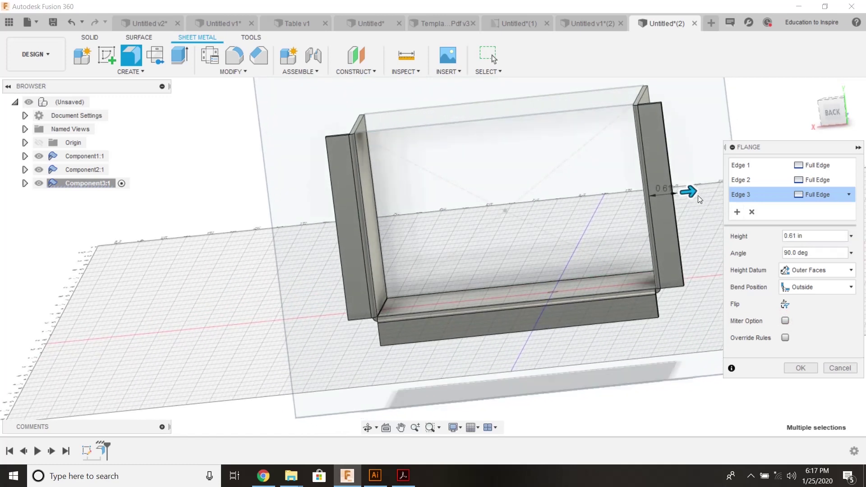
pyautogui.moveTo(692, 193); pyautogui.dragTo(687, 194)
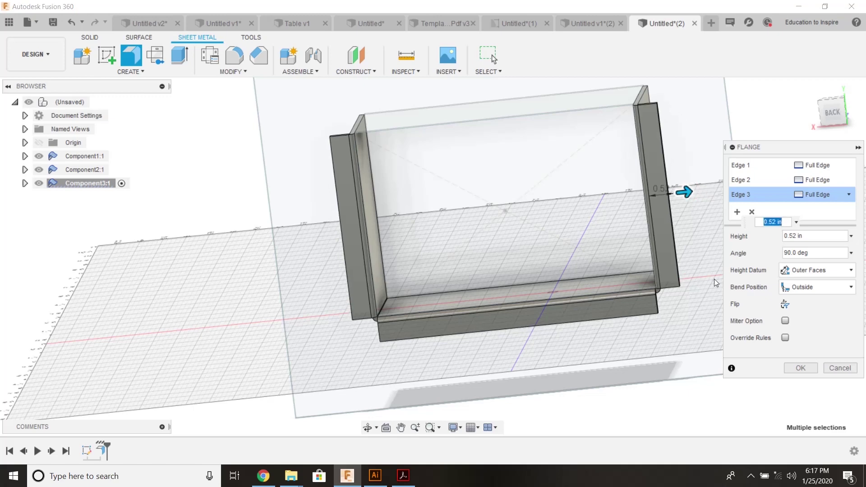
pyautogui.click(813, 367)
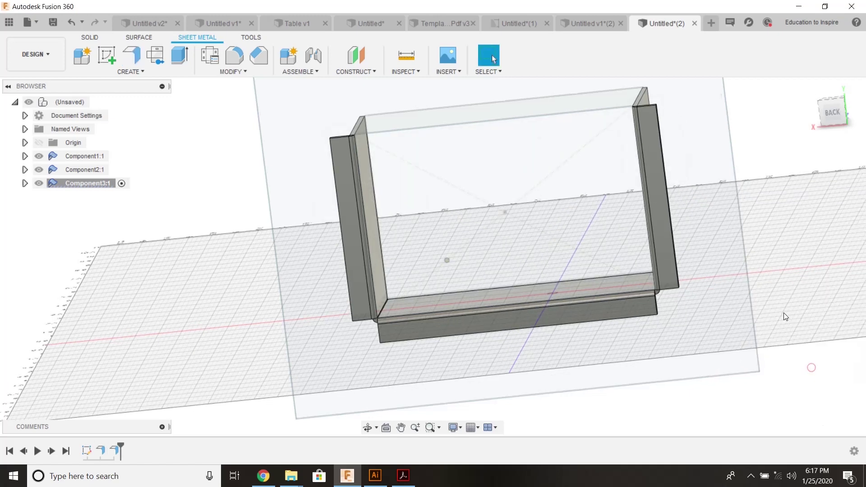
# - Start an inward flange about 0.467 in high on the gusset's two vertical front edges
pyautogui.keyDown('shift'); pyautogui.moveTo(784, 312); pyautogui.dragTo(181, 89, button='middle'); pyautogui.keyUp('shift')
pyautogui.click(131, 56)
pyautogui.keyDown('shift'); pyautogui.moveTo(316, 149); pyautogui.dragTo(724, 248, button='middle'); pyautogui.keyUp('shift')
pyautogui.click(408, 199)
pyautogui.click(752, 212)
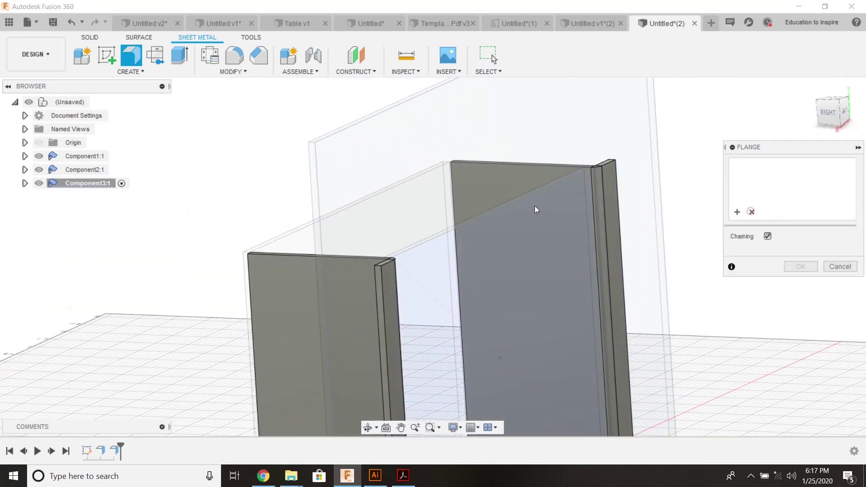
pyautogui.keyDown('shift'); pyautogui.moveTo(455, 181); pyautogui.dragTo(584, 297, button='middle'); pyautogui.keyUp('shift')
pyautogui.click(336, 191)
pyautogui.click(576, 210)
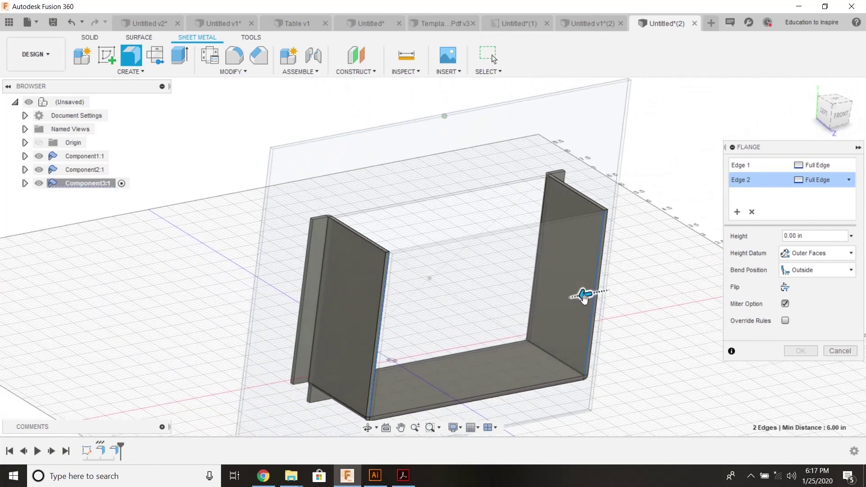
pyautogui.moveTo(583, 295); pyautogui.dragTo(568, 298)
pyautogui.keyDown('shift'); pyautogui.moveTo(641, 276); pyautogui.dragTo(733, 218, button='middle'); pyautogui.keyUp('shift')
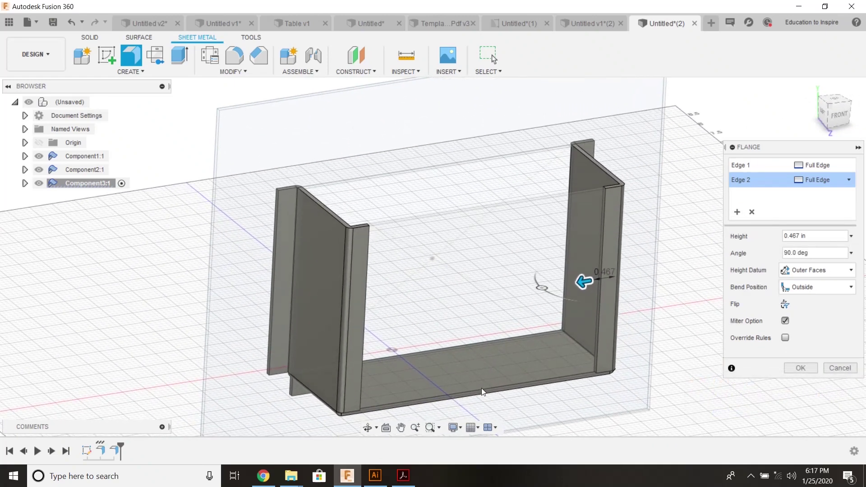
# - Include the gusset's bottom front edge in the flange and set the height to about 0.434 in
pyautogui.click(737, 212)
pyautogui.click(535, 380)
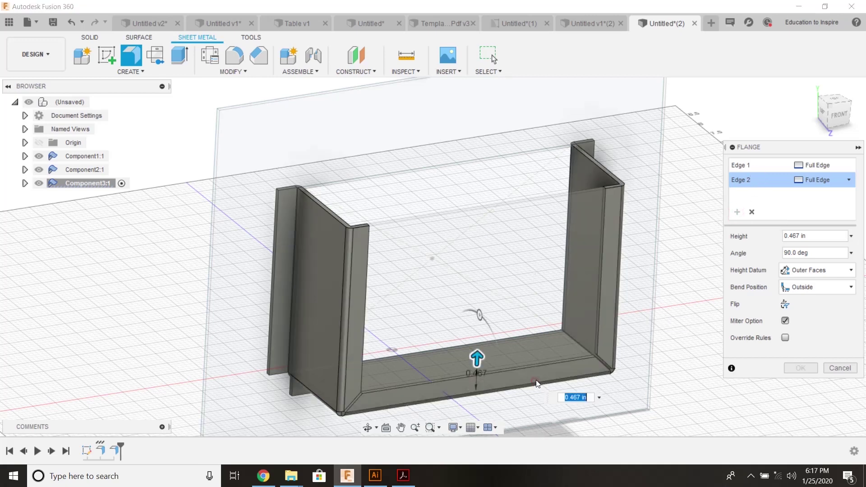
pyautogui.moveTo(482, 353); pyautogui.dragTo(483, 356)
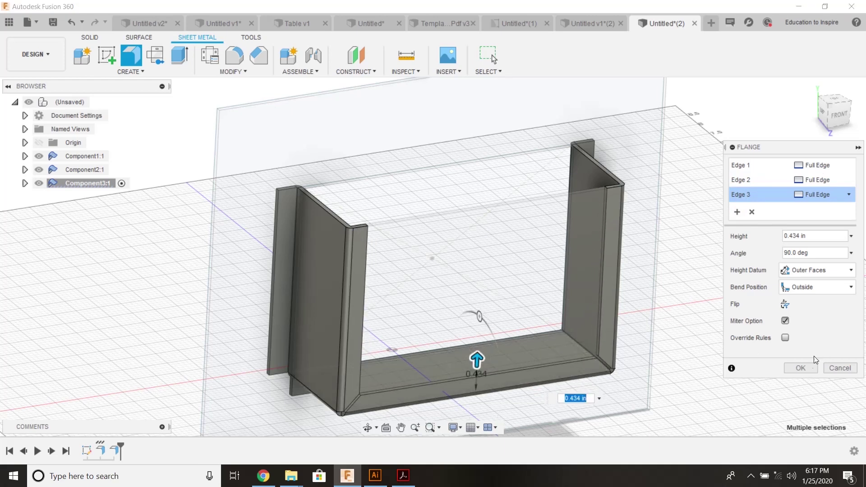
# - Set the front flange's bend position to Inside and complete the flange
pyautogui.click(804, 127)
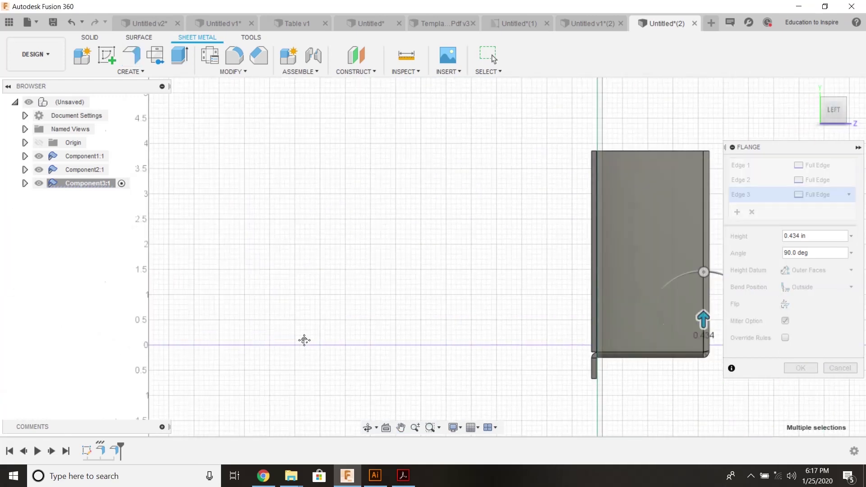
pyautogui.moveTo(304, 340); pyautogui.dragTo(187, 352, button='middle')
pyautogui.moveTo(404, 252); pyautogui.dragTo(290, 232, button='middle')
pyautogui.scroll(3, 415, 266)
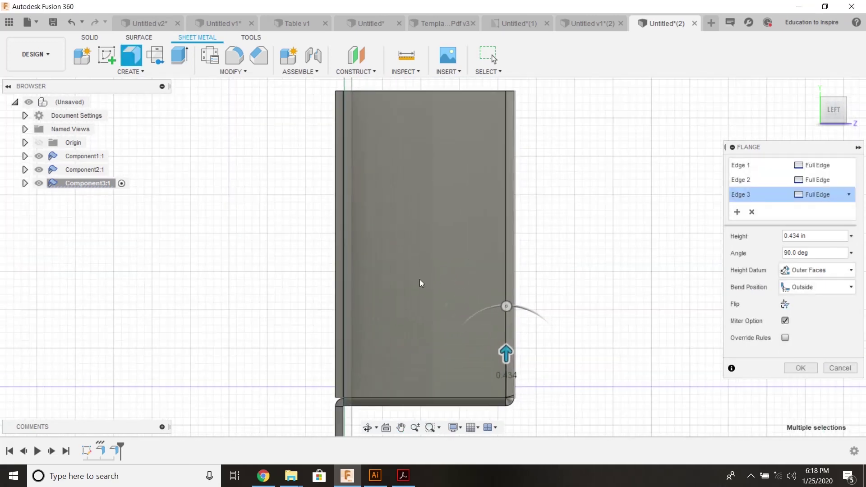
pyautogui.click(812, 285)
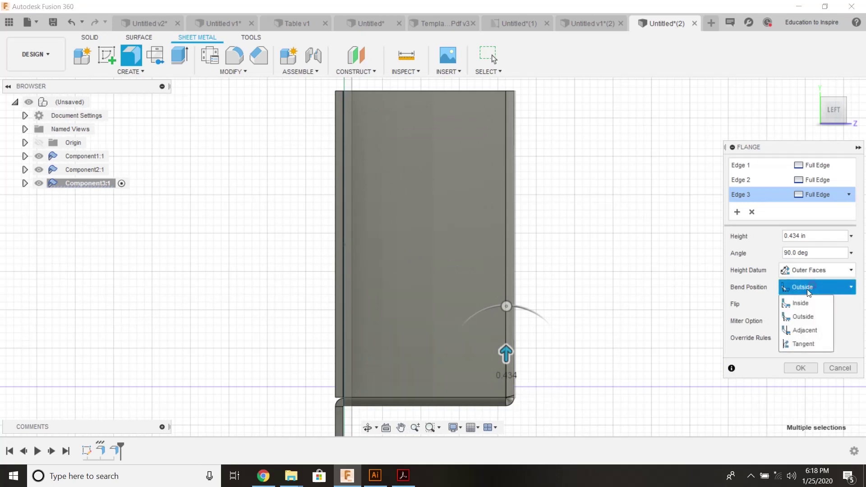
pyautogui.click(805, 300)
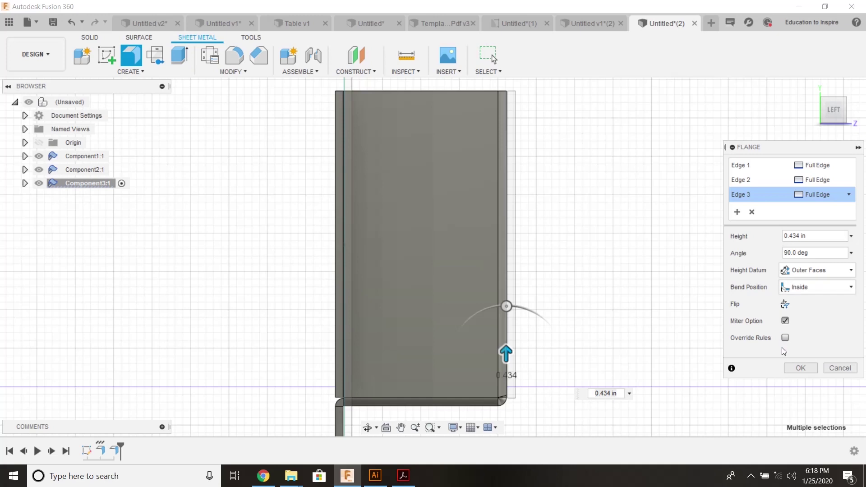
pyautogui.click(797, 368)
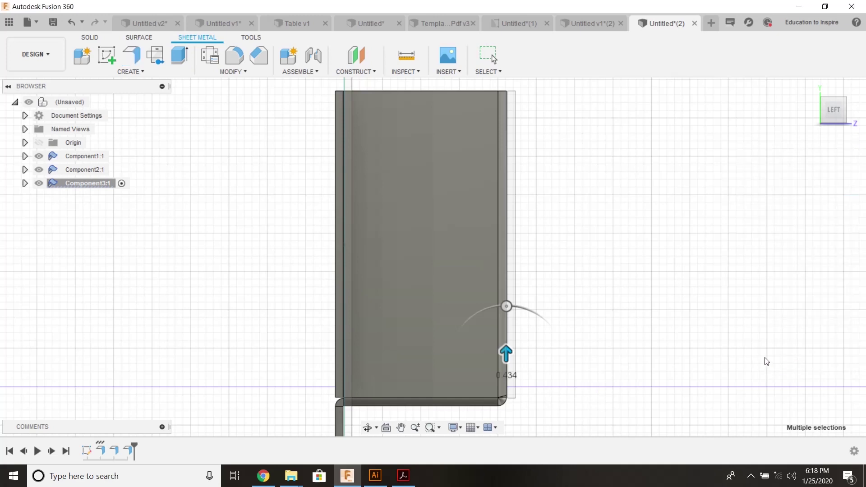
# - Activate the top-level assembly and inspect the assembled pouch from the front and back
pyautogui.press('F6')
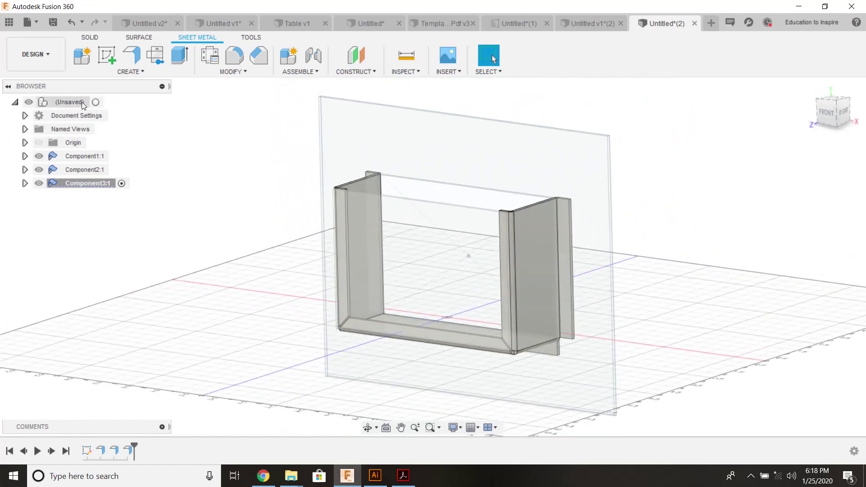
pyautogui.click(97, 102)
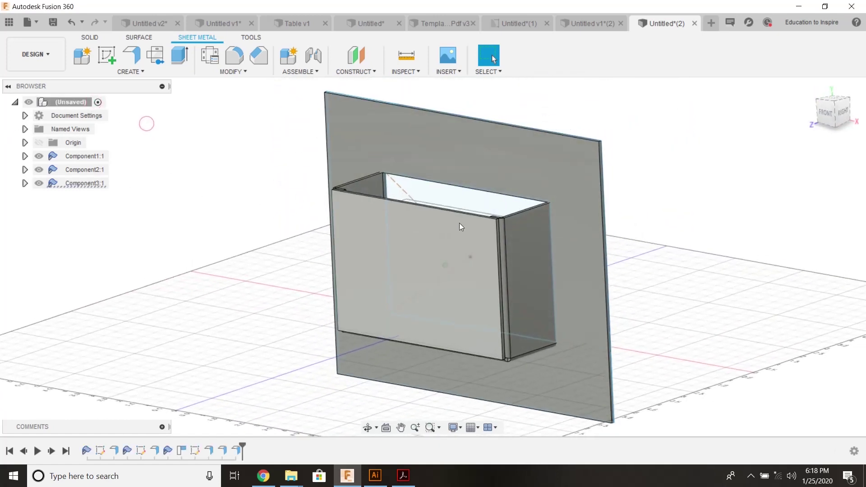
pyautogui.keyDown('shift'); pyautogui.moveTo(459, 222); pyautogui.dragTo(485, 253, button='middle'); pyautogui.keyUp('shift')
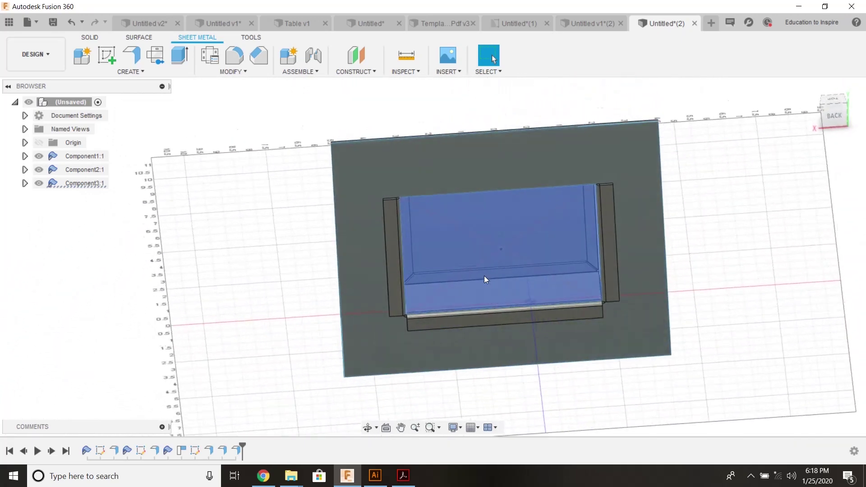
pyautogui.keyDown('shift'); pyautogui.moveTo(485, 276); pyautogui.dragTo(487, 279, button='middle'); pyautogui.keyUp('shift')
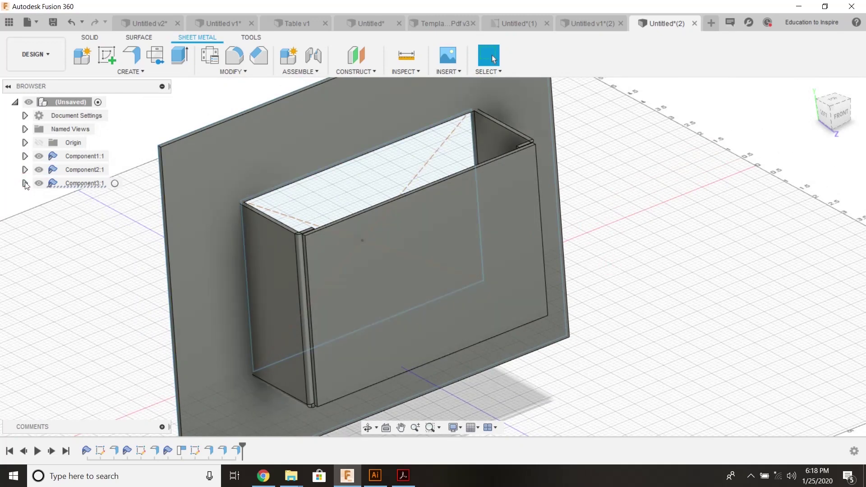
# - Examine the sketches belonging to Component3 and Component1, and look over the pouch's front
pyautogui.click(25, 184)
pyautogui.click(35, 237)
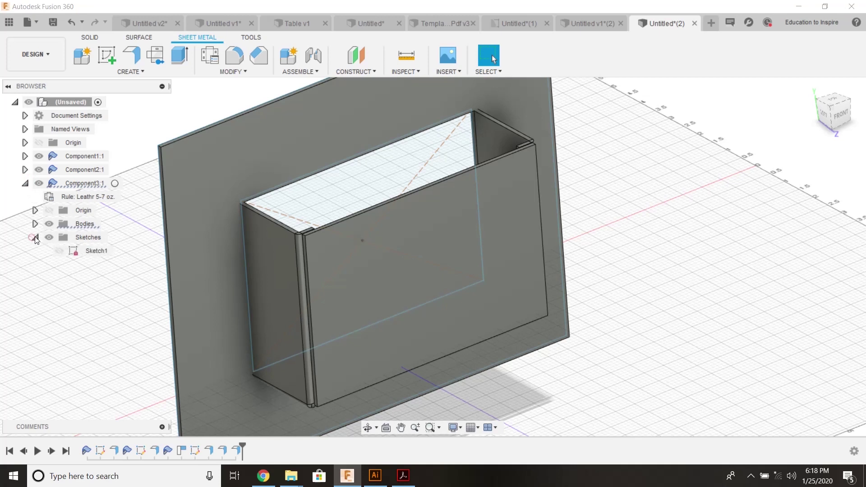
pyautogui.click(25, 156)
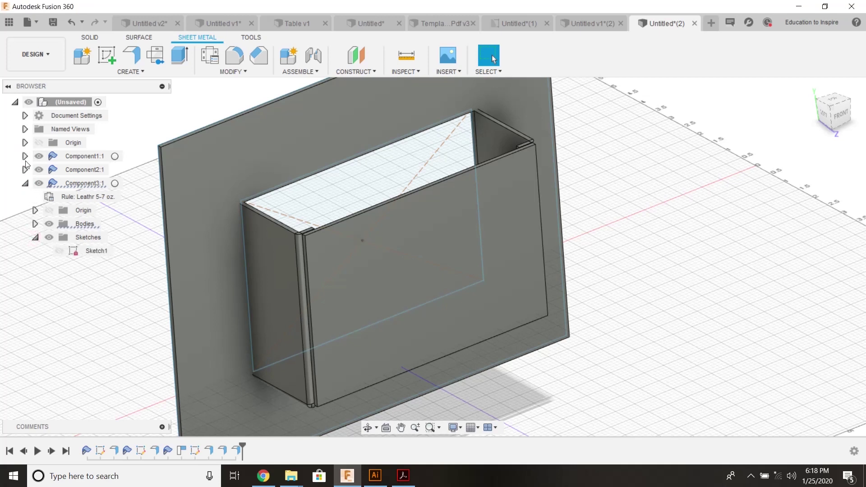
pyautogui.click(25, 158)
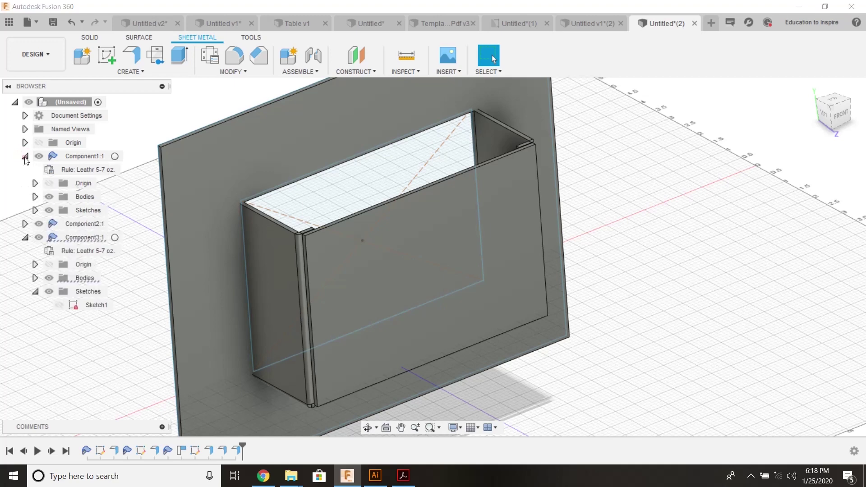
pyautogui.click(35, 210)
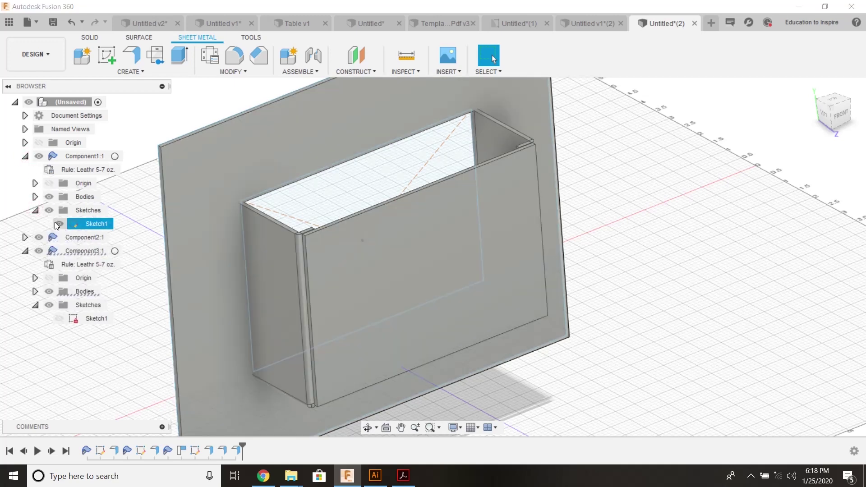
pyautogui.click(58, 223)
pyautogui.moveTo(667, 229)
pyautogui.keyDown('shift'); pyautogui.mouseDown(button='middle')
pyautogui.moveTo(588, 219)
pyautogui.moveTo(673, 253)
pyautogui.mouseUp(button='middle'); pyautogui.keyUp('shift')
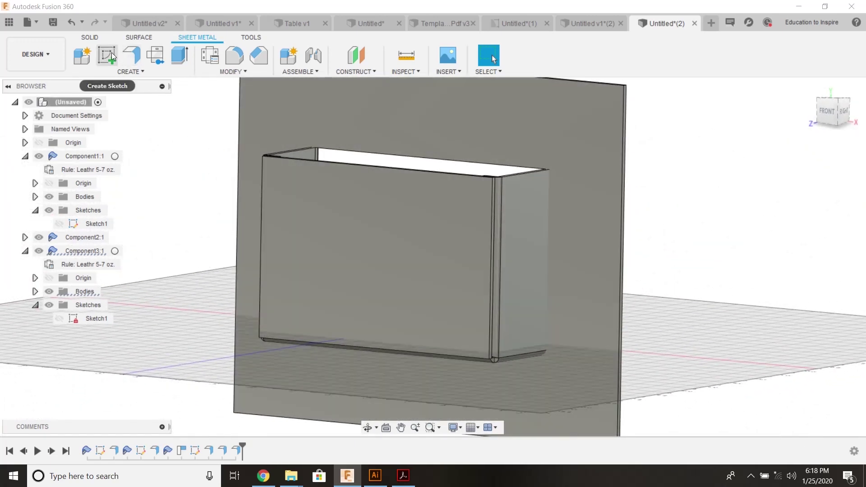
# - Create a sketch on the back panel's front face and project the face's outlines into it
pyautogui.click(111, 54)
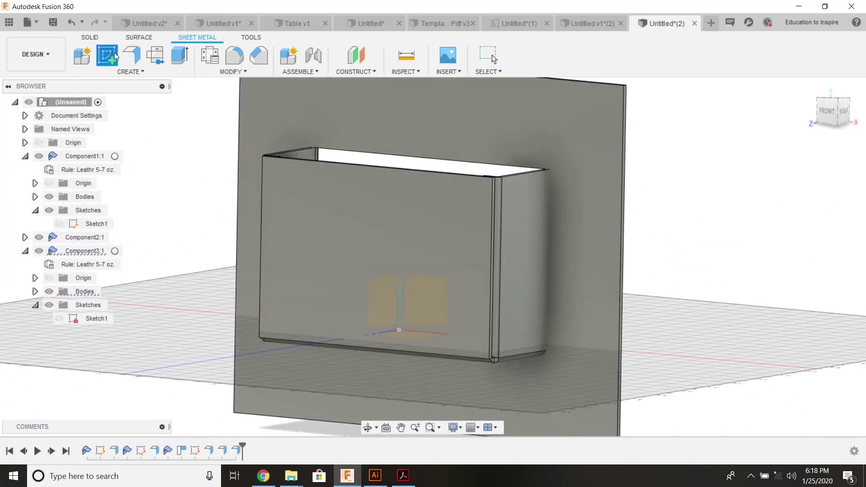
pyautogui.click(572, 173)
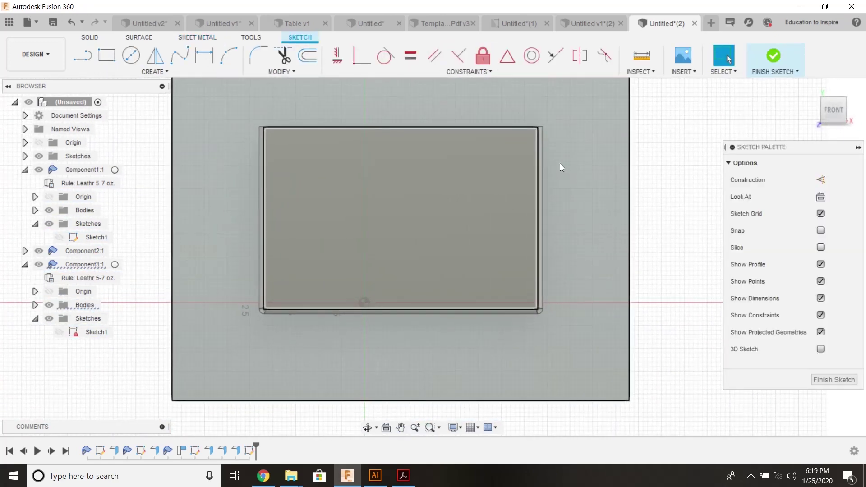
pyautogui.moveTo(571, 262); pyautogui.dragTo(594, 261)
pyautogui.press('Escape')
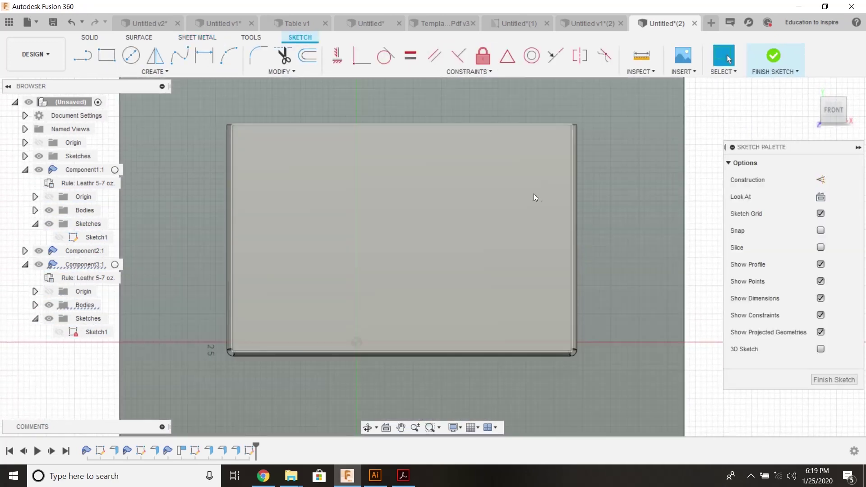
pyautogui.press('p')
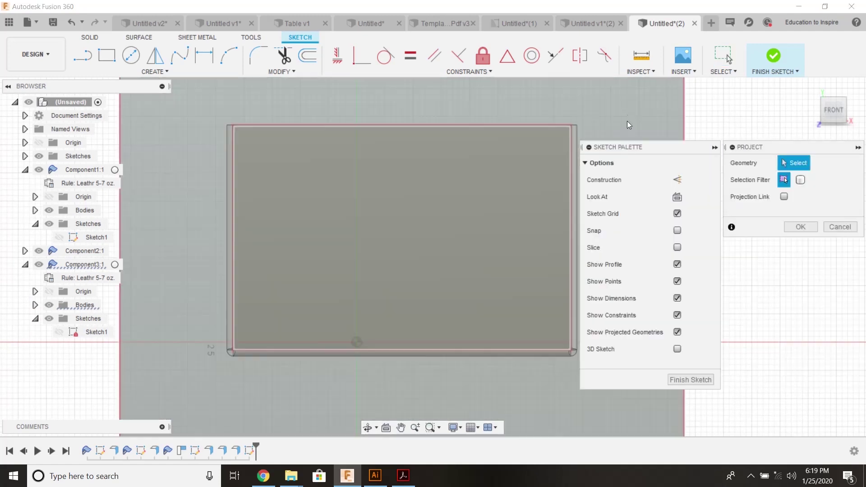
pyautogui.click(630, 119)
pyautogui.click(800, 227)
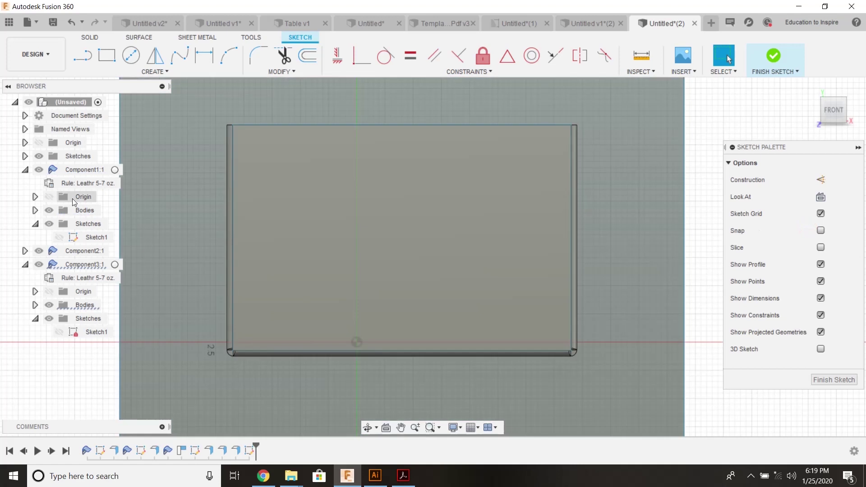
# - Hide Component3, the gusset, to expose the back panel's opening outline
pyautogui.click(42, 266)
pyautogui.click(40, 266)
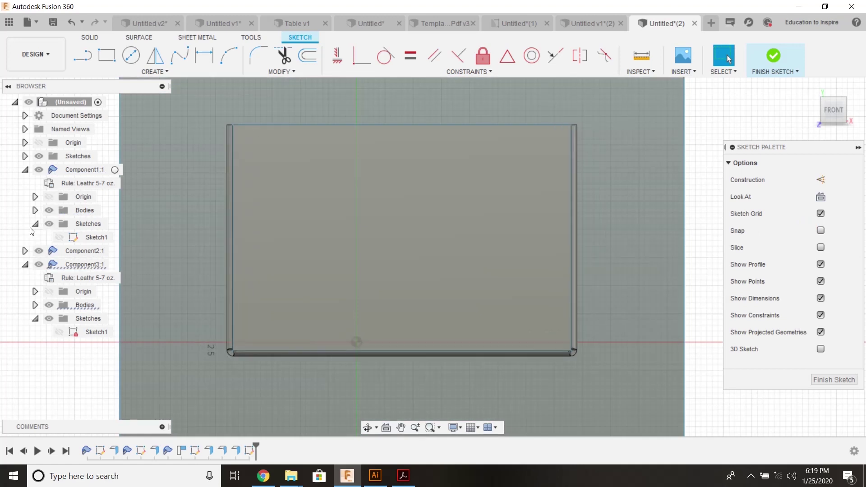
pyautogui.click(25, 170)
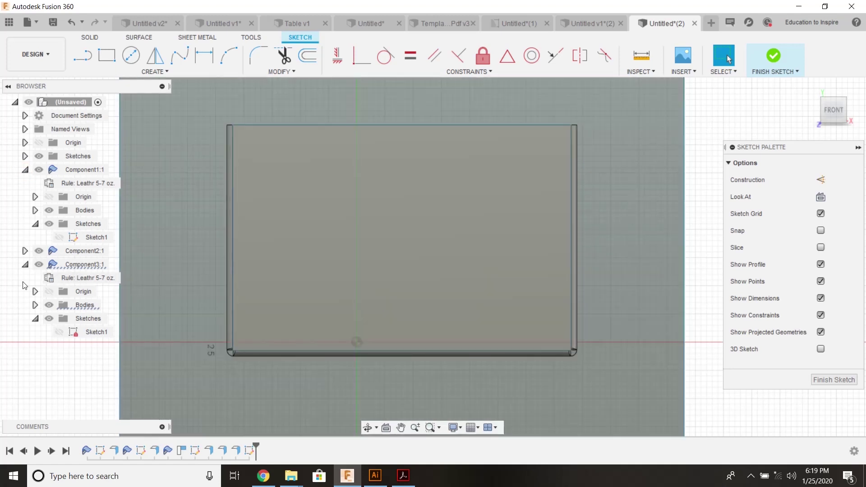
pyautogui.click(38, 265)
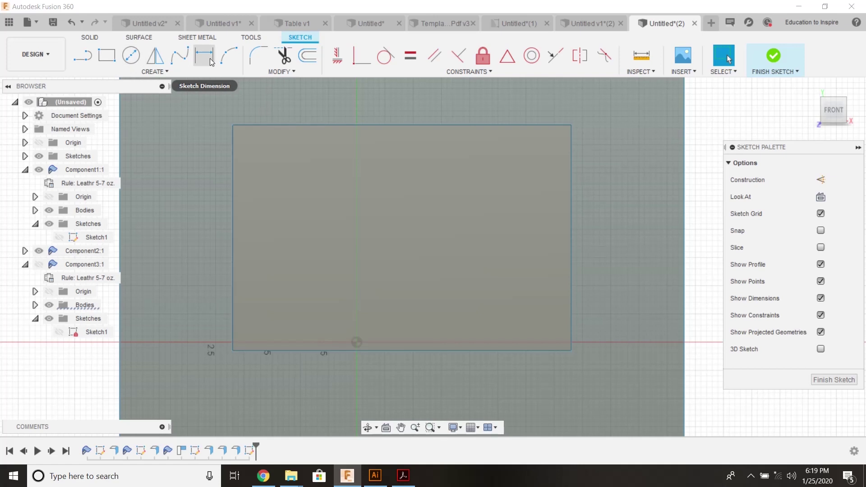
# - Offset the opening's two side lines and bottom line outward by 0.125 in without chain selection
pyautogui.click(306, 60)
pyautogui.moveTo(432, 200)
pyautogui.mouseDown(button='middle')
pyautogui.moveTo(375, 212)
pyautogui.moveTo(395, 198)
pyautogui.mouseUp(button='middle')
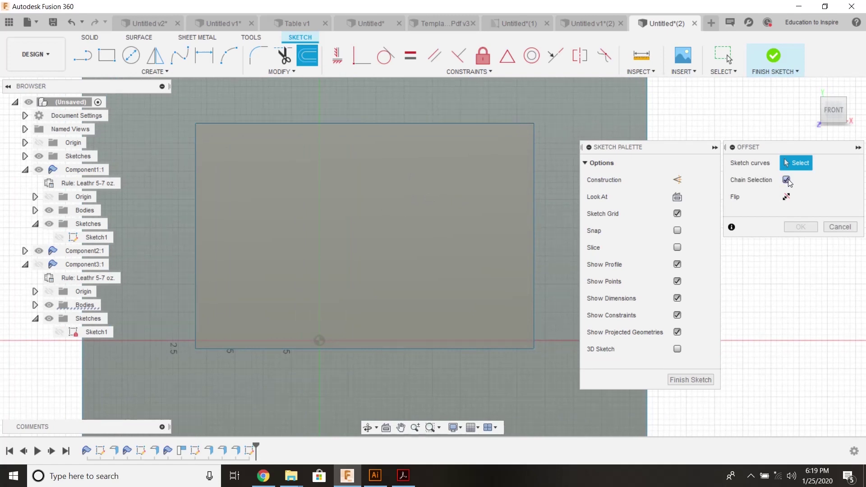
pyautogui.click(534, 201)
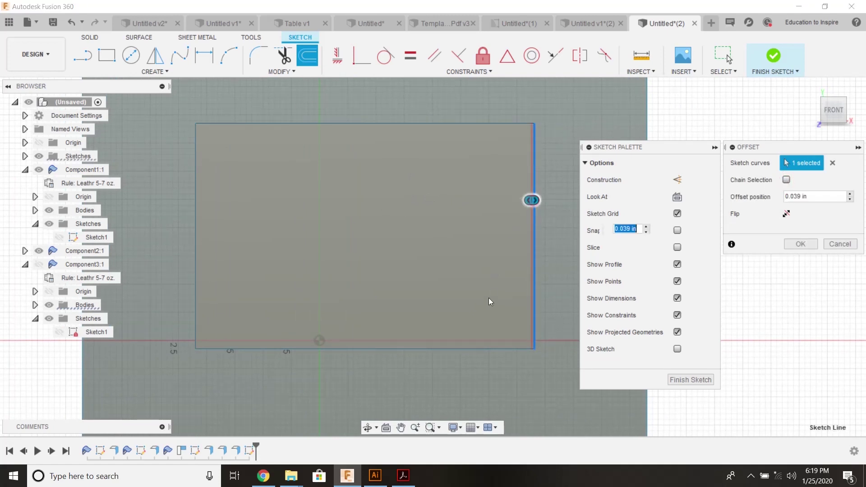
pyautogui.click(482, 346)
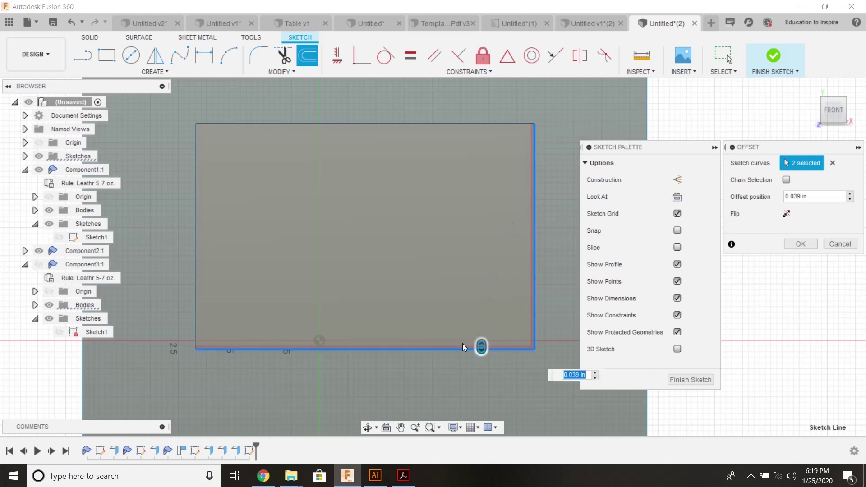
pyautogui.click(193, 256)
pyautogui.moveTo(196, 257); pyautogui.dragTo(182, 261)
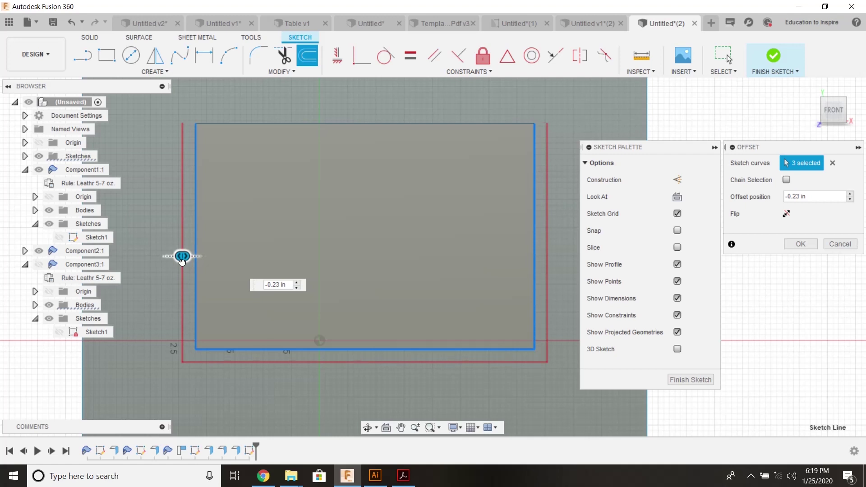
pyautogui.click(277, 285)
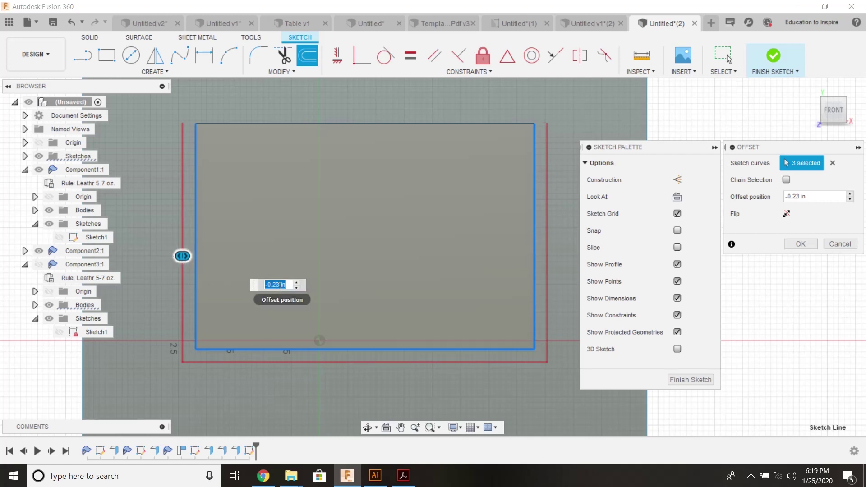
pyautogui.click(279, 285)
pyautogui.write('125')
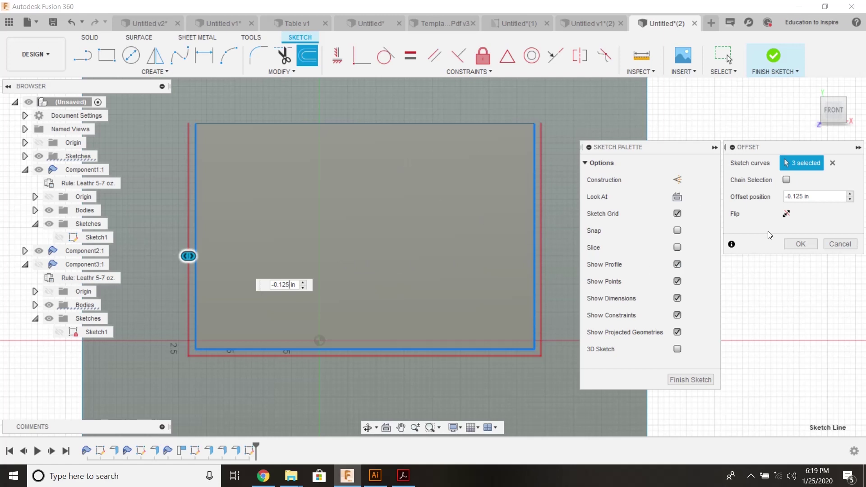
pyautogui.click(801, 243)
# - Close the offset outline with lines extending both sides upward and joining them horizontally above the opening
pyautogui.moveTo(634, 212)
pyautogui.mouseDown(button='middle')
pyautogui.moveTo(640, 257)
pyautogui.moveTo(656, 273)
pyautogui.mouseUp(button='middle')
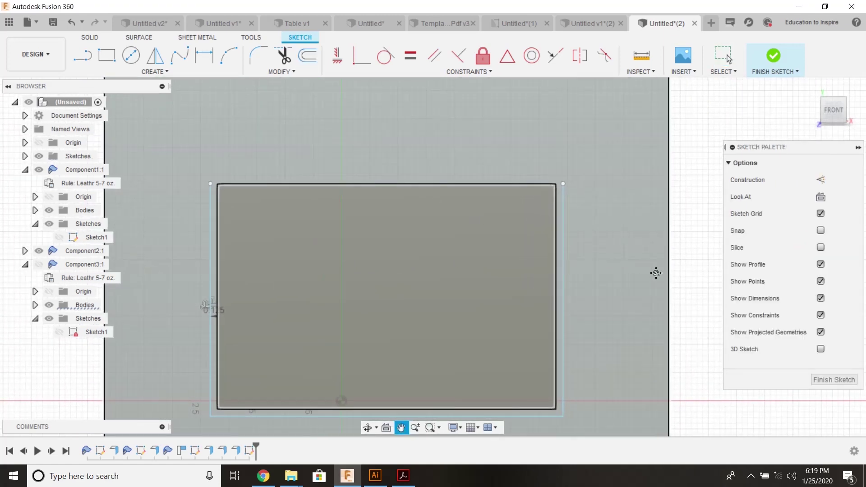
pyautogui.press('Escape')
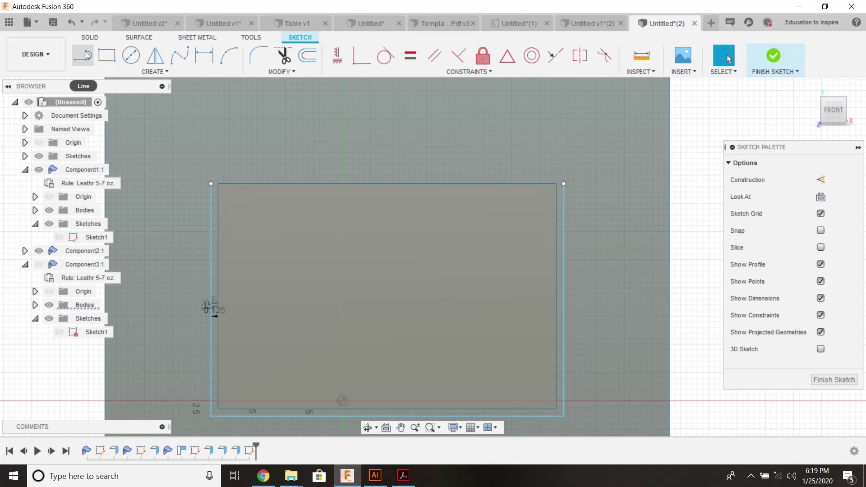
pyautogui.click(82, 55)
pyautogui.click(211, 184)
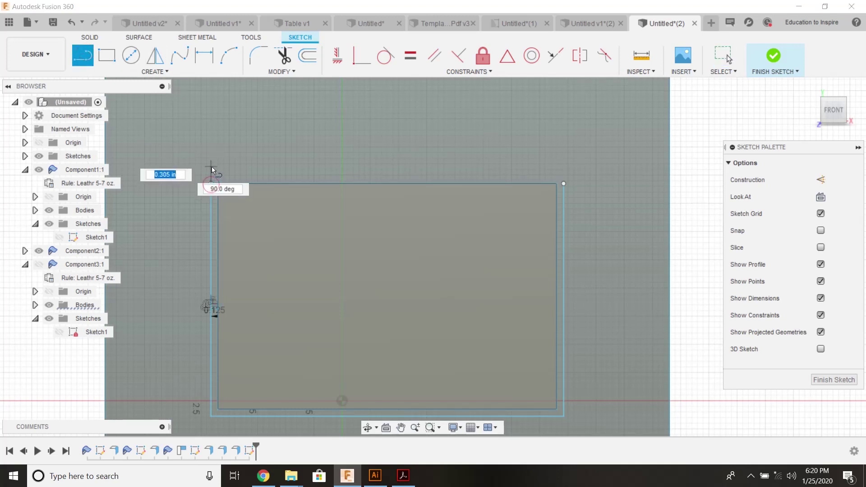
pyautogui.click(213, 161)
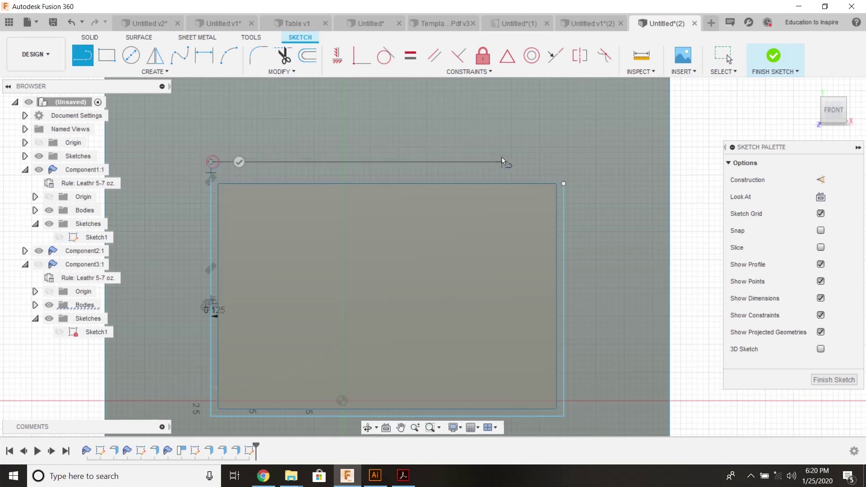
pyautogui.click(564, 162)
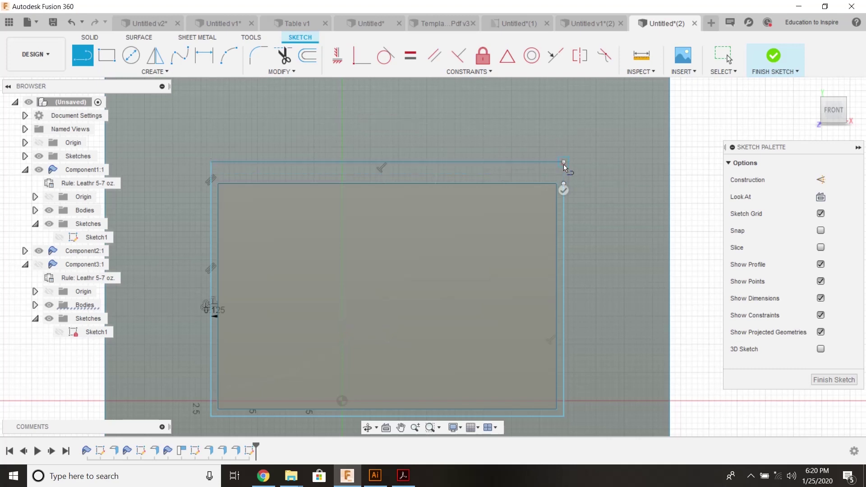
pyautogui.click(564, 184)
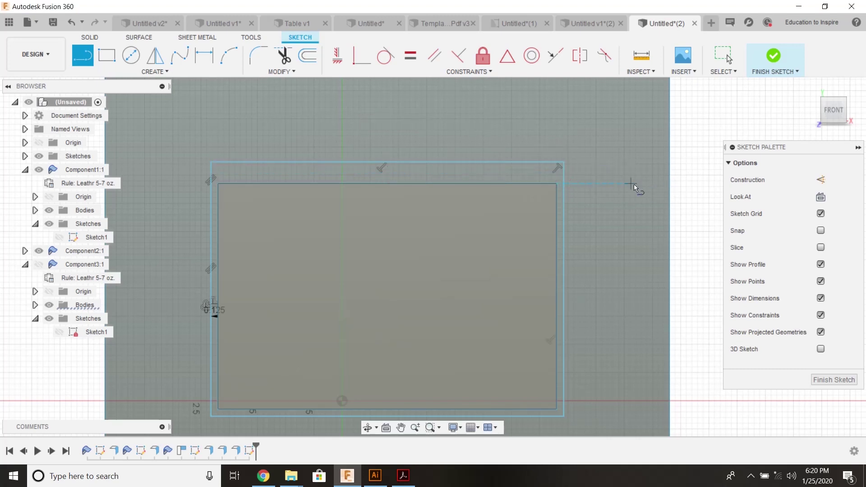
pyautogui.press('Escape')
pyautogui.moveTo(599, 201); pyautogui.dragTo(608, 153, button='middle')
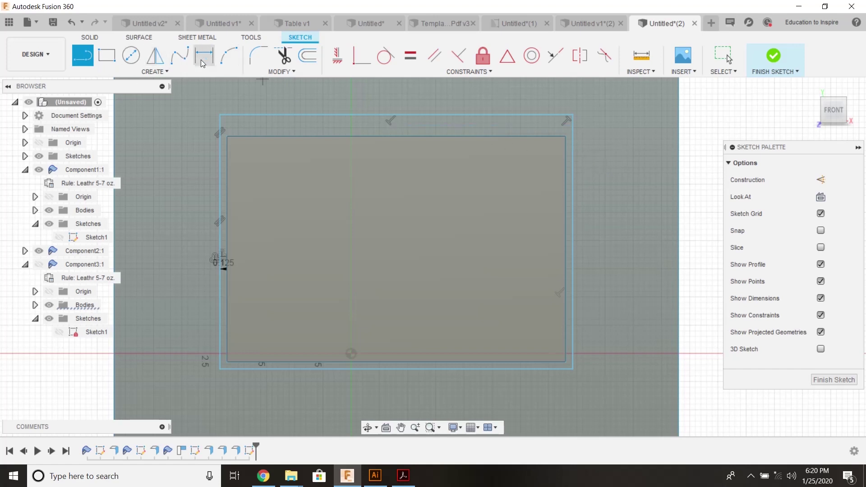
# - Fillet all four corners of the offset outline with a radius of 0.096 in
pyautogui.click(253, 56)
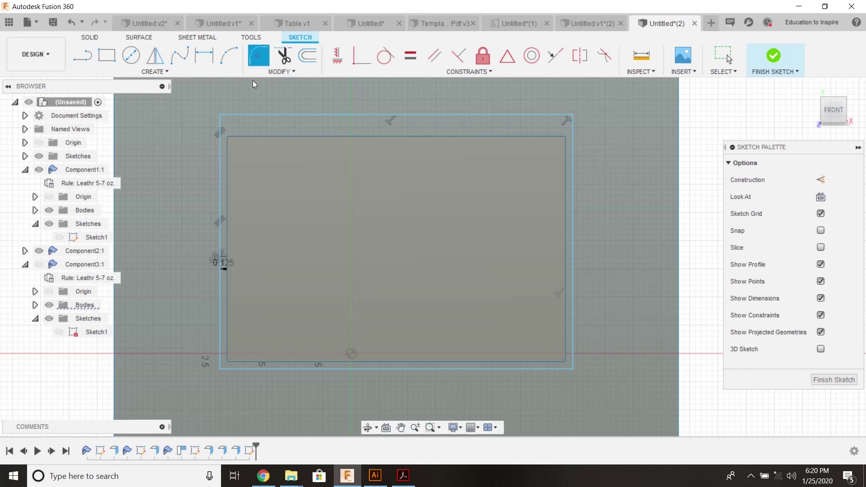
pyautogui.click(220, 369)
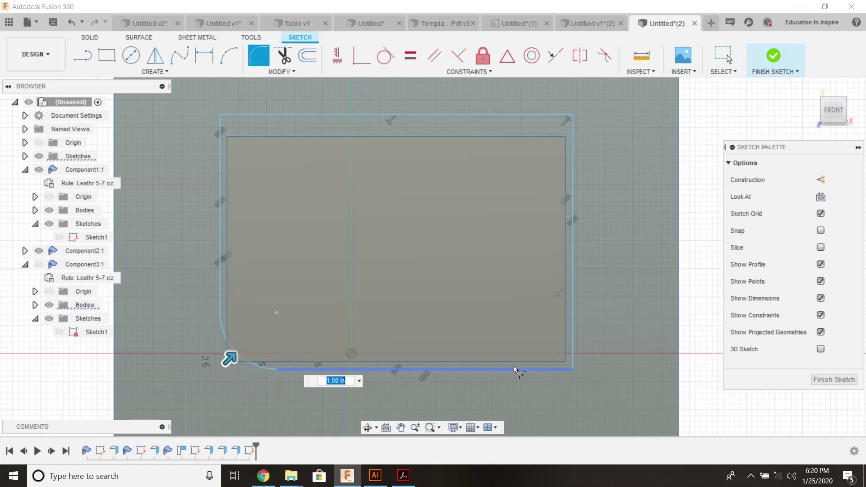
pyautogui.click(572, 369)
pyautogui.moveTo(564, 359); pyautogui.dragTo(579, 372)
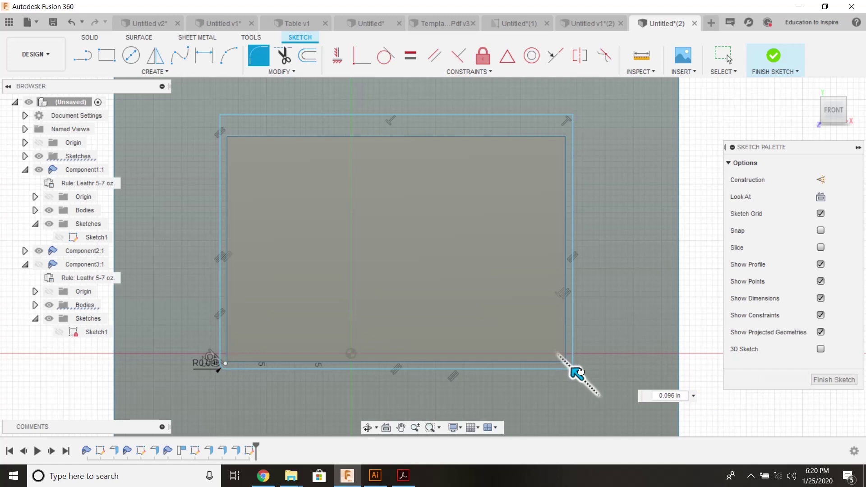
pyautogui.moveTo(579, 372); pyautogui.dragTo(576, 367)
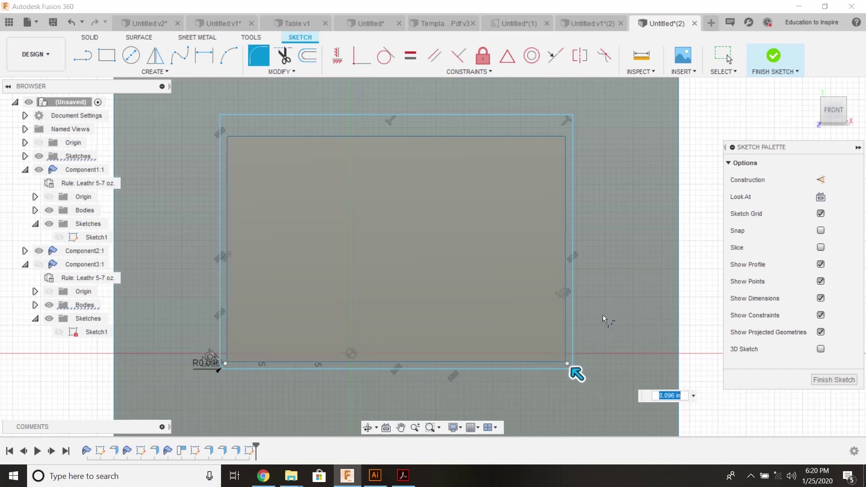
pyautogui.click(571, 115)
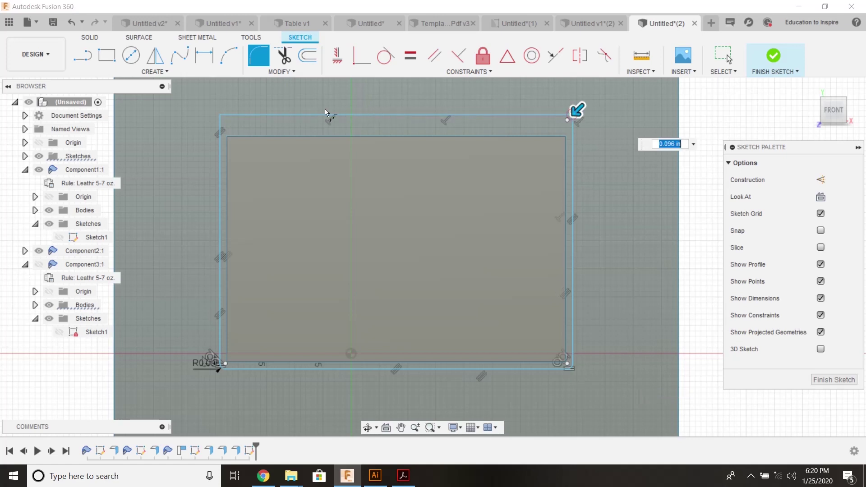
pyautogui.click(220, 117)
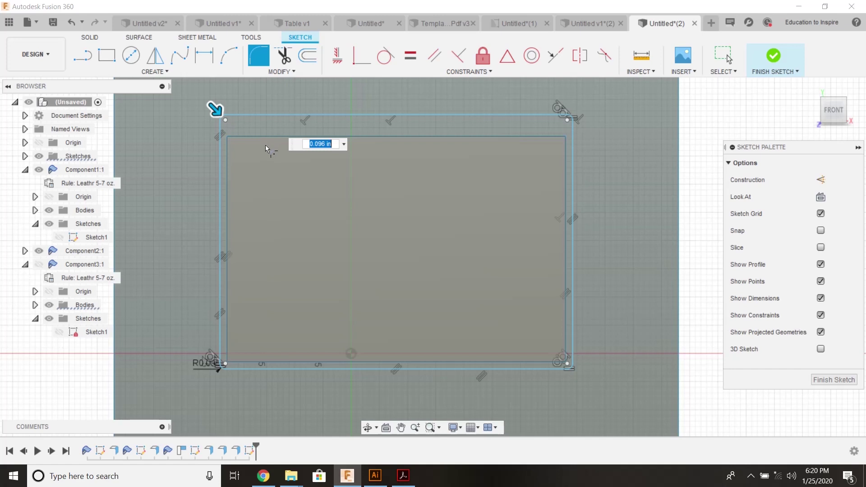
pyautogui.press('Return')
# - Draw a circle just outside the upper-right corner of the rounded outline and set its diameter to 0.05 in
pyautogui.click(133, 63)
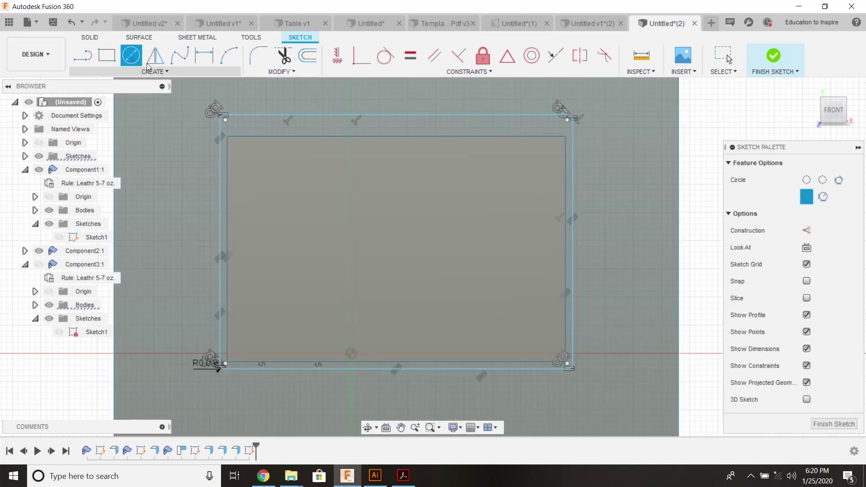
pyautogui.scroll(3, 574, 148)
pyautogui.moveTo(575, 148); pyautogui.dragTo(557, 207, button='middle')
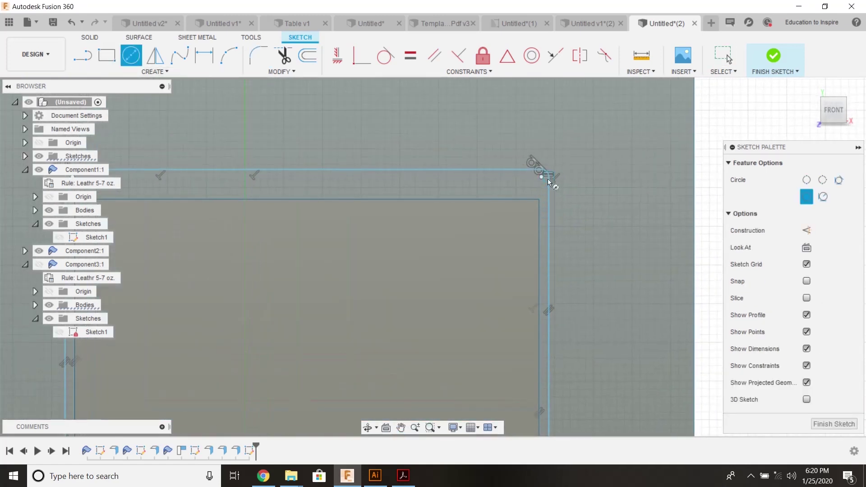
pyautogui.scroll(2, 547, 183)
pyautogui.scroll(2, 551, 183)
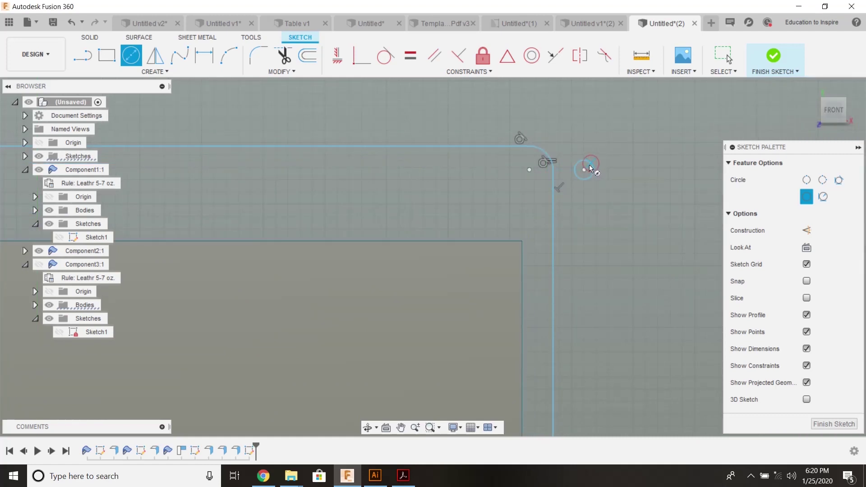
pyautogui.click(205, 58)
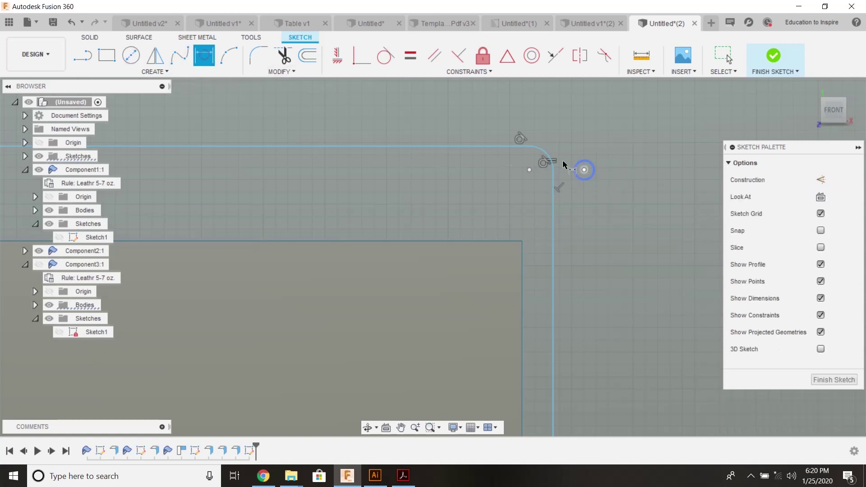
pyautogui.click(594, 167)
pyautogui.click(610, 142)
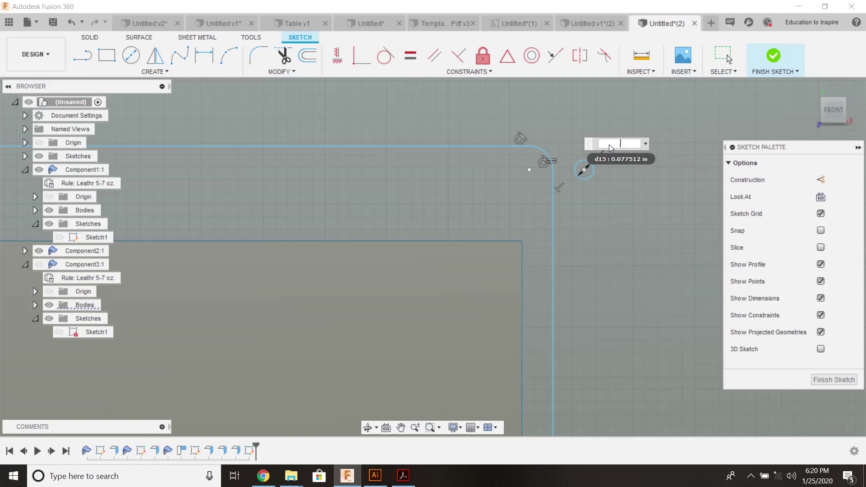
pyautogui.press('Return')
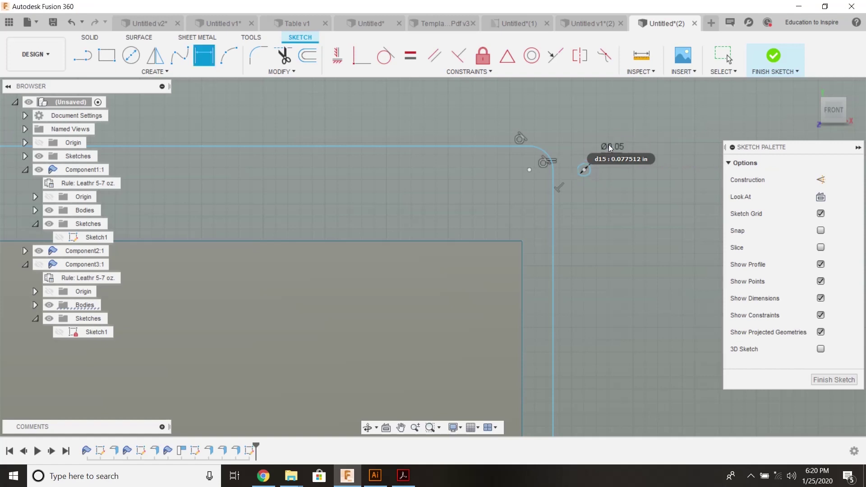
# - Dimension the circle's center 0.125 in horizontally from the lower end of the outline's upper-right corner arc
pyautogui.click(586, 171)
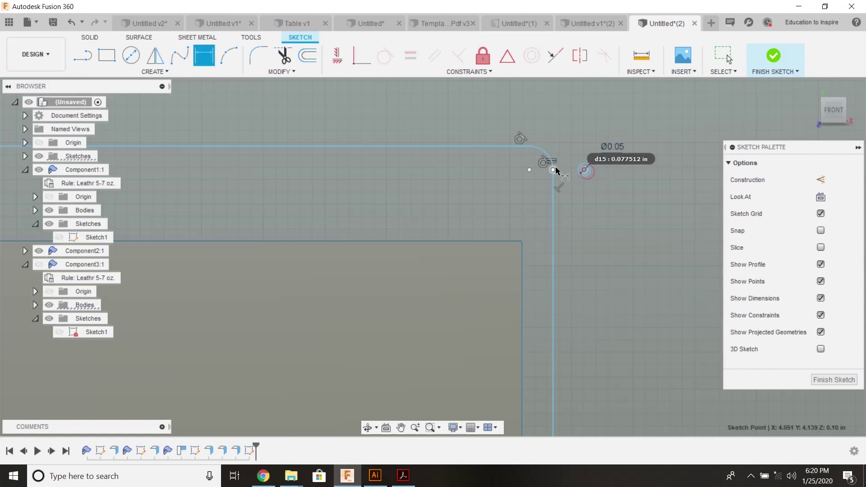
pyautogui.click(555, 169)
pyautogui.click(564, 147)
pyautogui.write('.12')
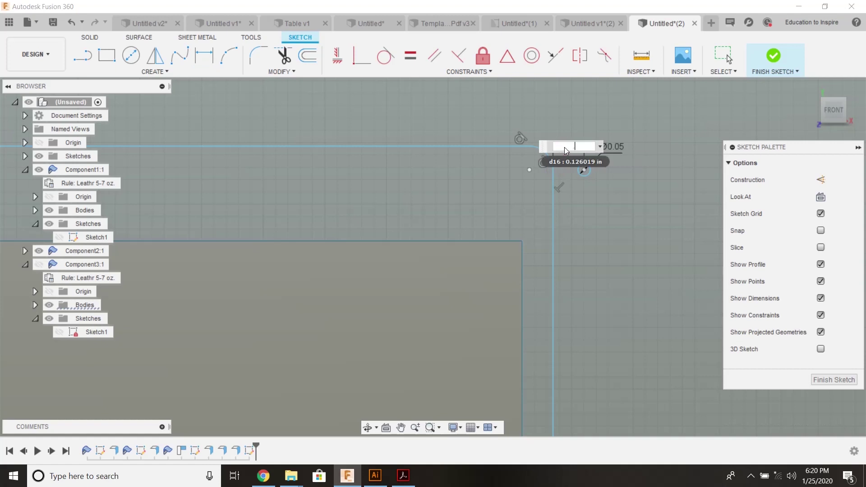
pyautogui.write('5')
pyautogui.press('Return')
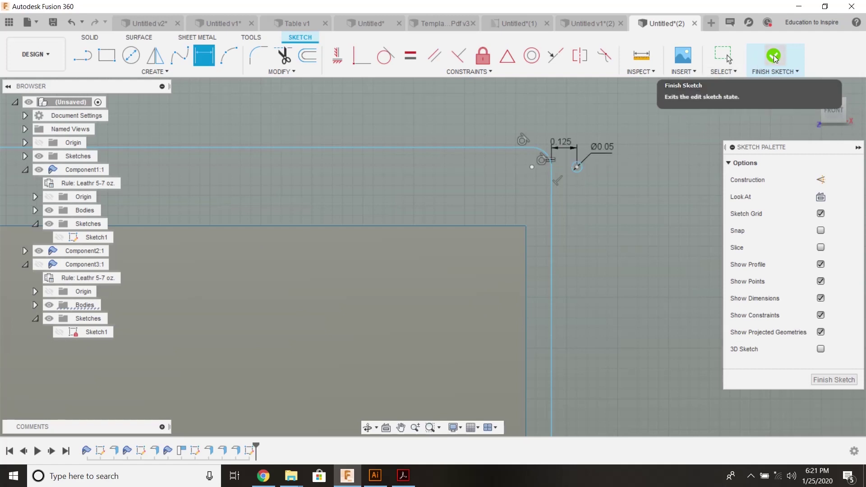
pyautogui.doubleClick(568, 143)
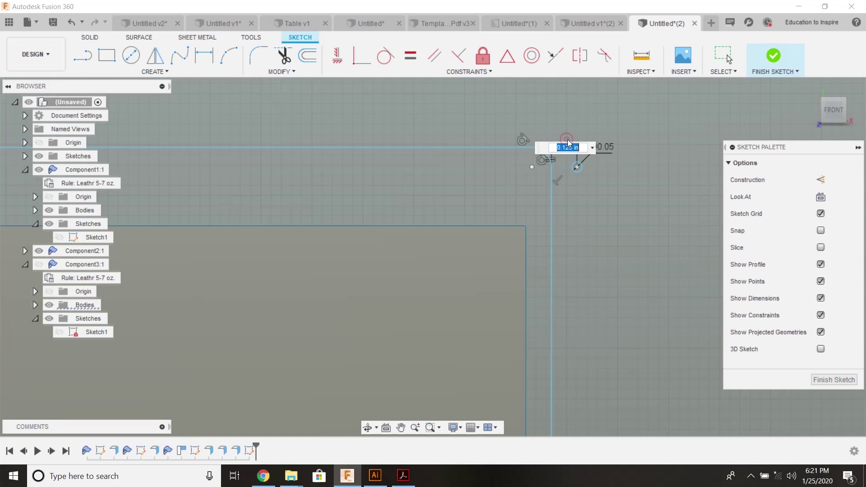
pyautogui.write('0')
pyautogui.doubleClick(577, 169)
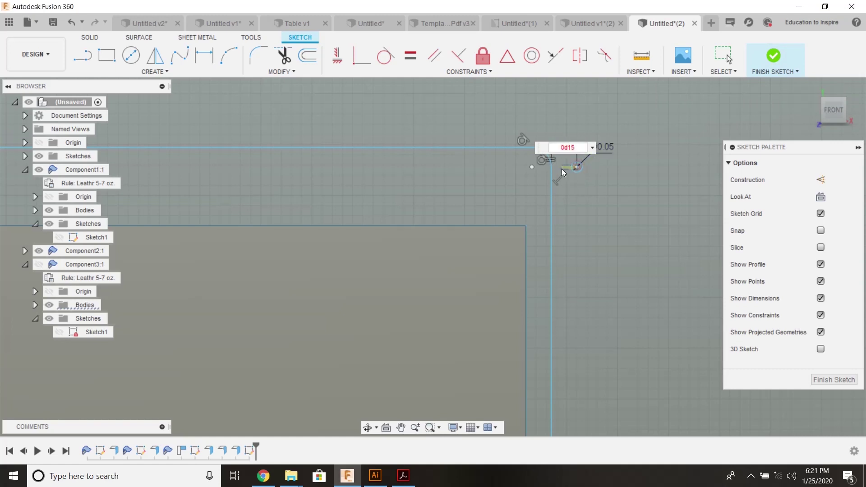
pyautogui.click(562, 169)
pyautogui.press('Escape')
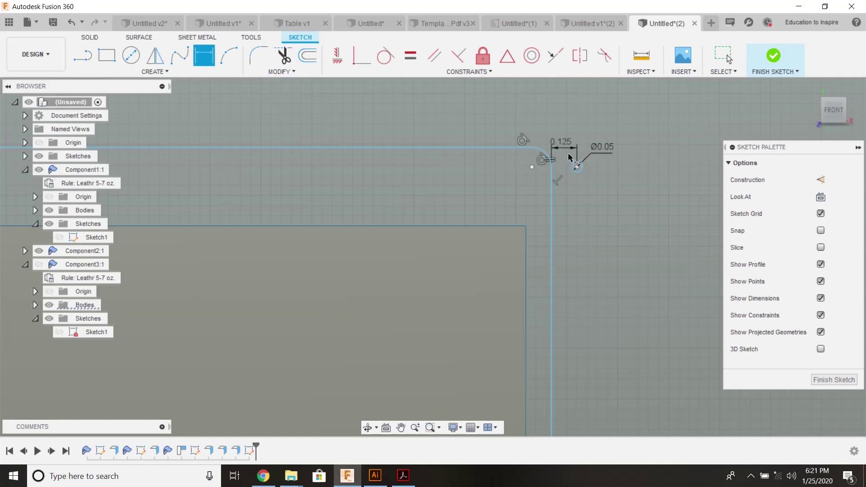
# - Delete the circle's 0.125 in distance dimension and the circle outside the outline
pyautogui.press('Delete')
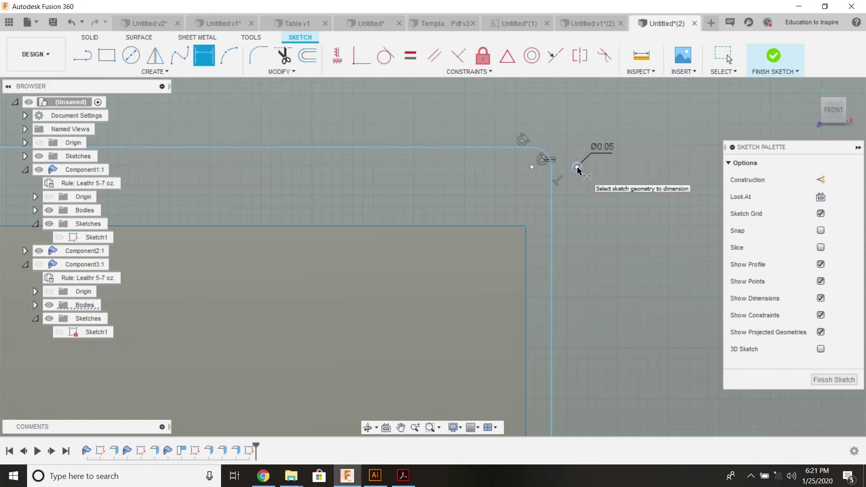
pyautogui.press('Escape')
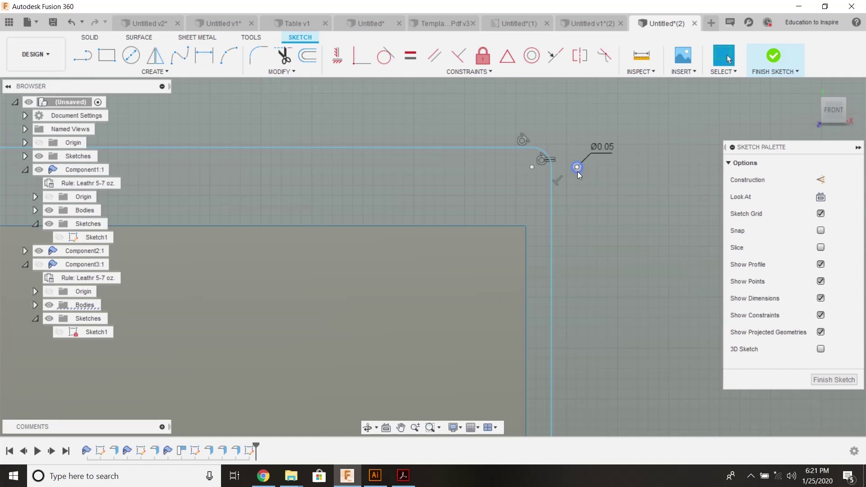
pyautogui.click(577, 169)
pyautogui.press('Delete')
# - Draw a 0.05 in diameter circle centered on the lower end of the outline's upper-right corner arc and finish the sketch
pyautogui.press('c')
pyautogui.click(551, 166)
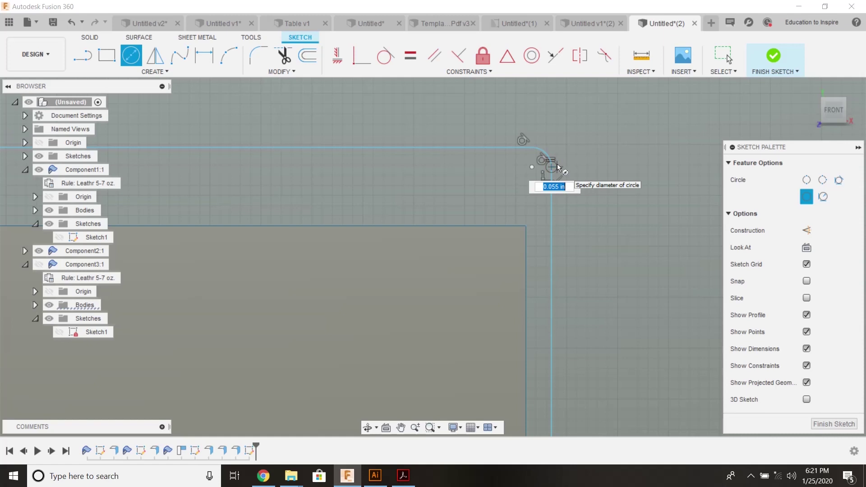
pyautogui.write('.05')
pyautogui.press('Return')
pyautogui.press('Escape')
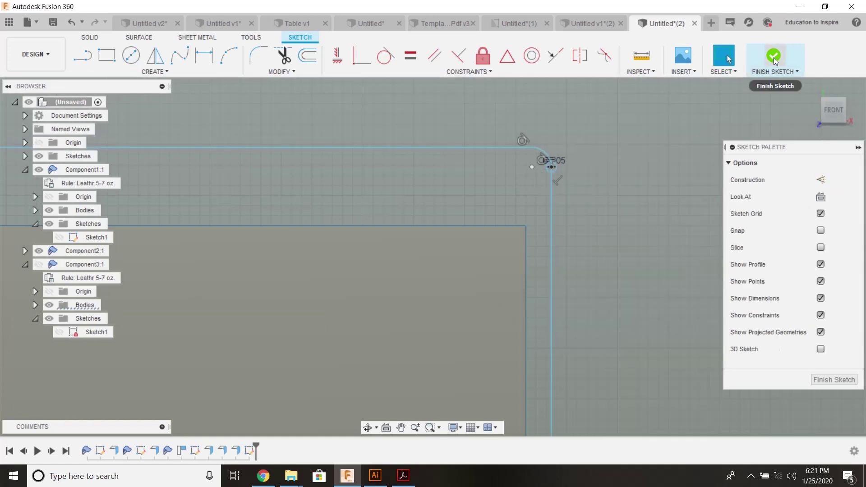
pyautogui.click(773, 57)
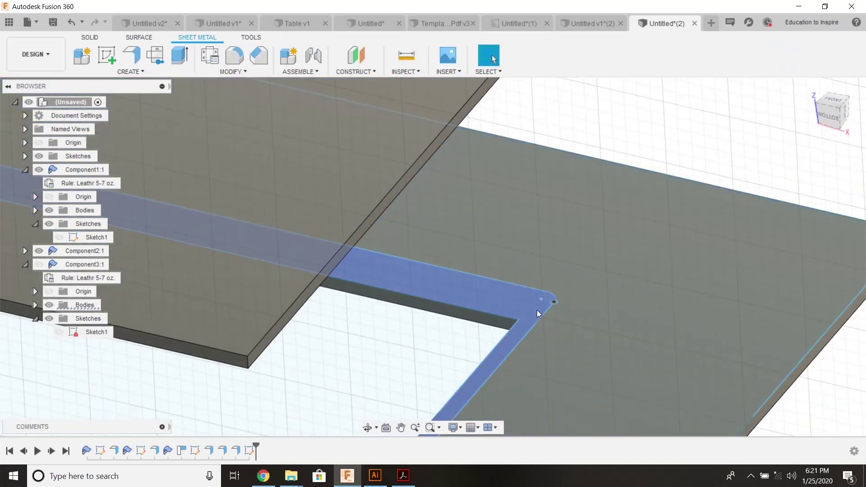
# - Extrude both halves of the small circle by -0.175 in as a cut through the back panel
pyautogui.scroll(2, 556, 302)
pyautogui.keyDown('shift'); pyautogui.moveTo(553, 312); pyautogui.dragTo(634, 336, button='middle'); pyautogui.keyUp('shift')
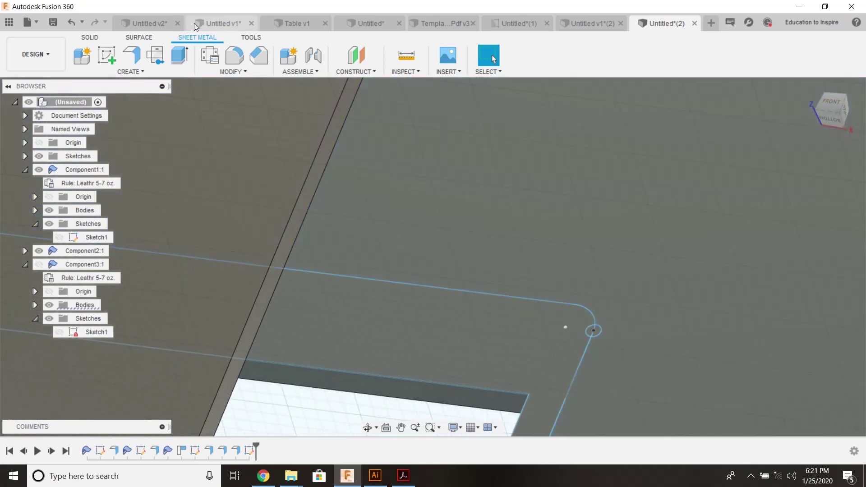
pyautogui.click(180, 58)
pyautogui.click(594, 330)
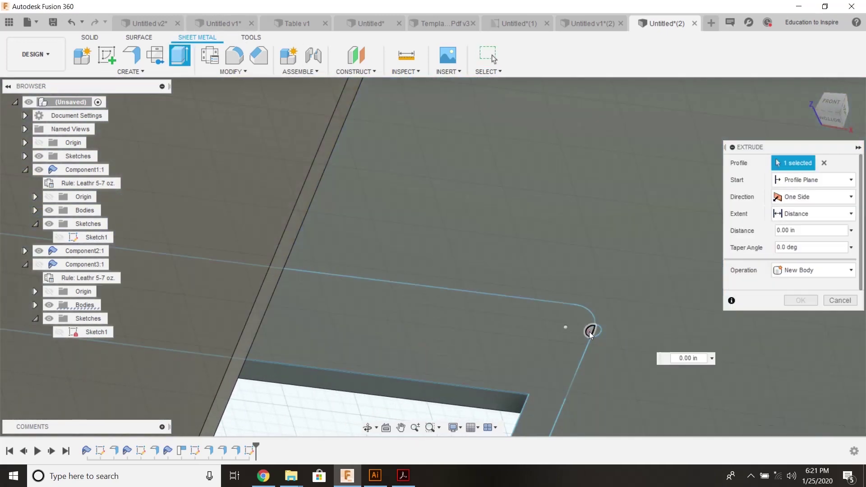
pyautogui.click(597, 333)
pyautogui.moveTo(593, 323); pyautogui.dragTo(633, 357)
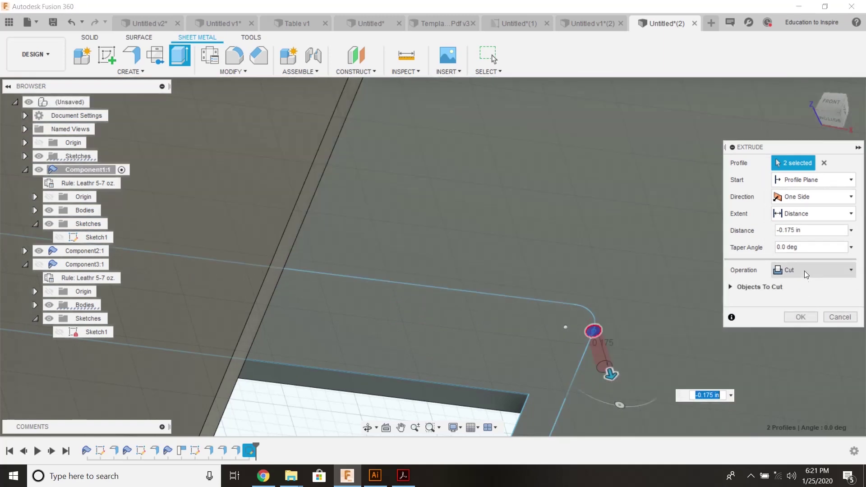
pyautogui.click(801, 318)
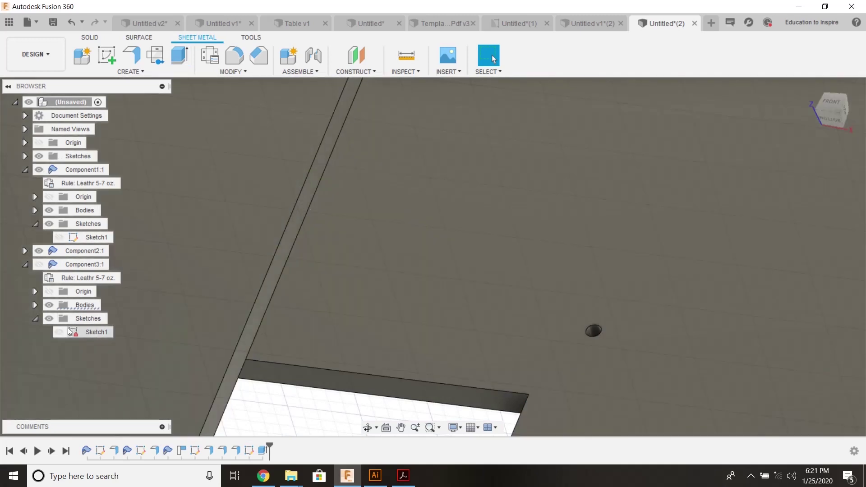
pyautogui.click(64, 332)
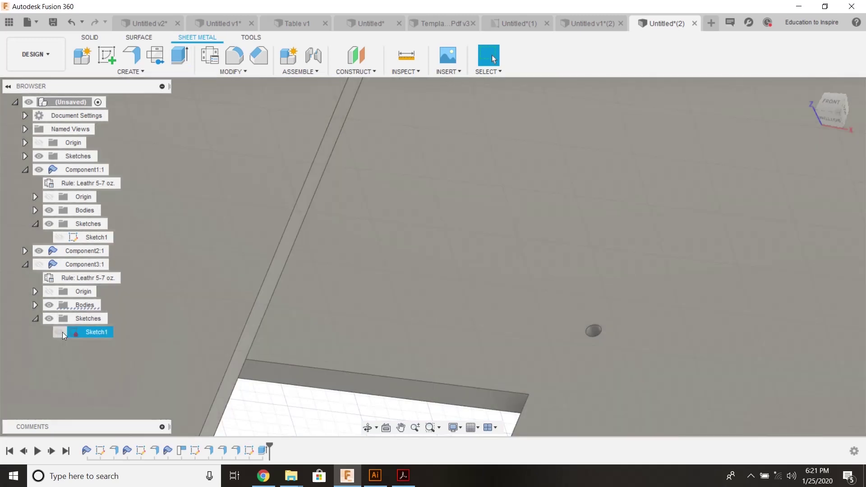
pyautogui.click(62, 332)
pyautogui.click(63, 332)
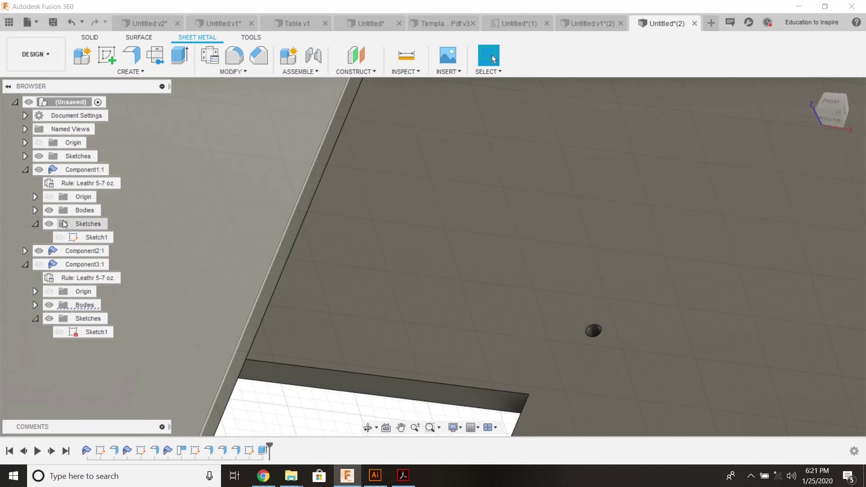
pyautogui.click(64, 237)
pyautogui.click(61, 237)
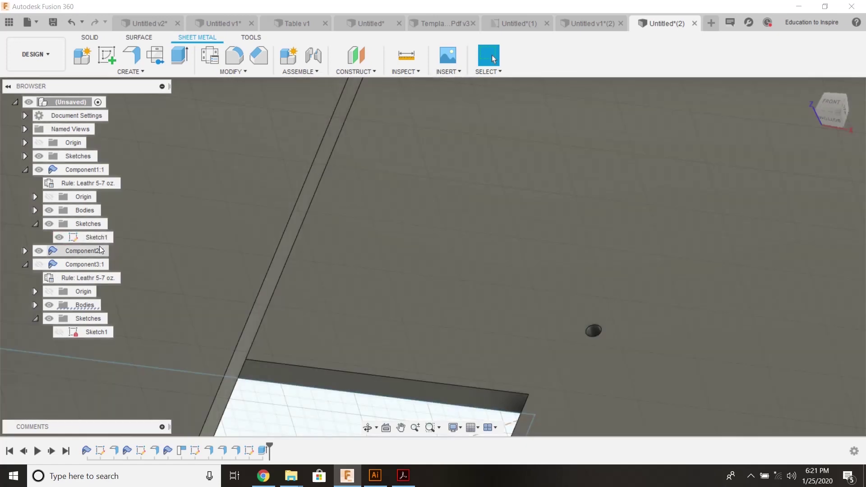
pyautogui.click(63, 238)
pyautogui.click(59, 237)
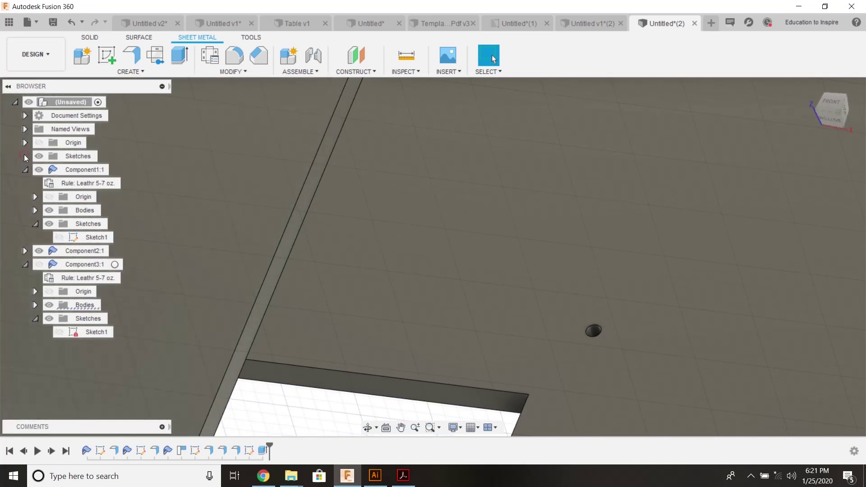
# - Show the top-level Sketch1 containing the rounded outline around the opening again
pyautogui.click(26, 156)
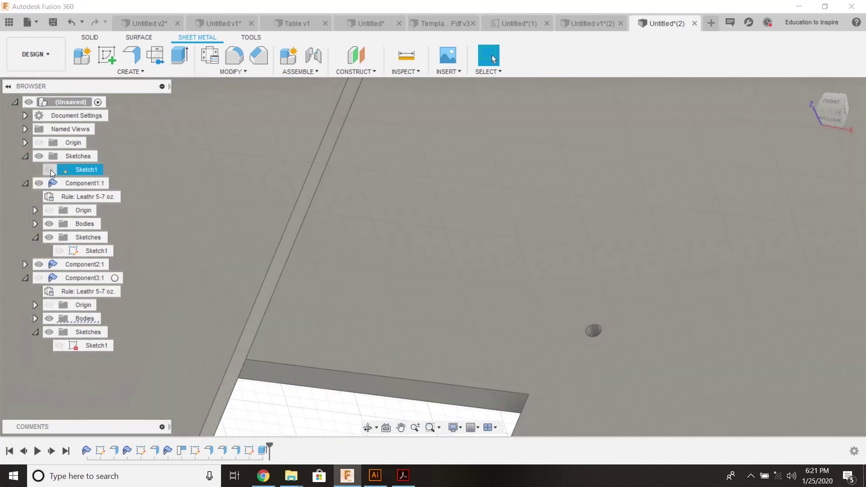
pyautogui.click(50, 170)
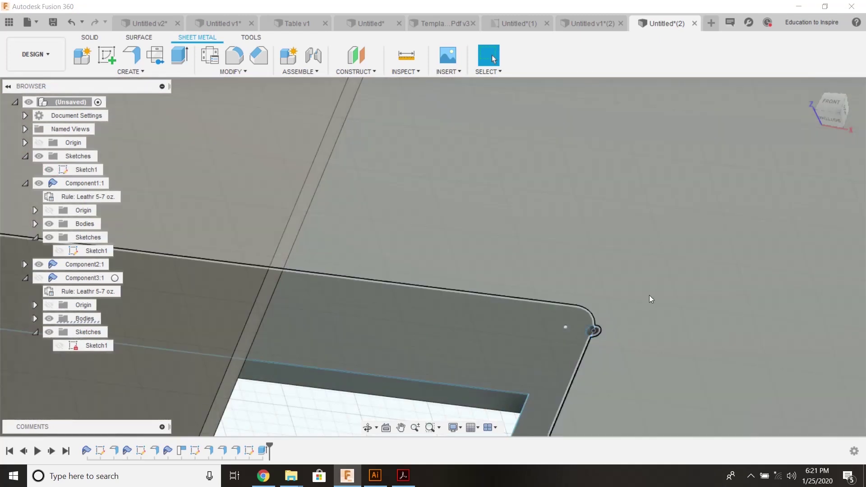
pyautogui.keyDown('shift'); pyautogui.moveTo(640, 314); pyautogui.dragTo(635, 311, button='middle'); pyautogui.keyUp('shift')
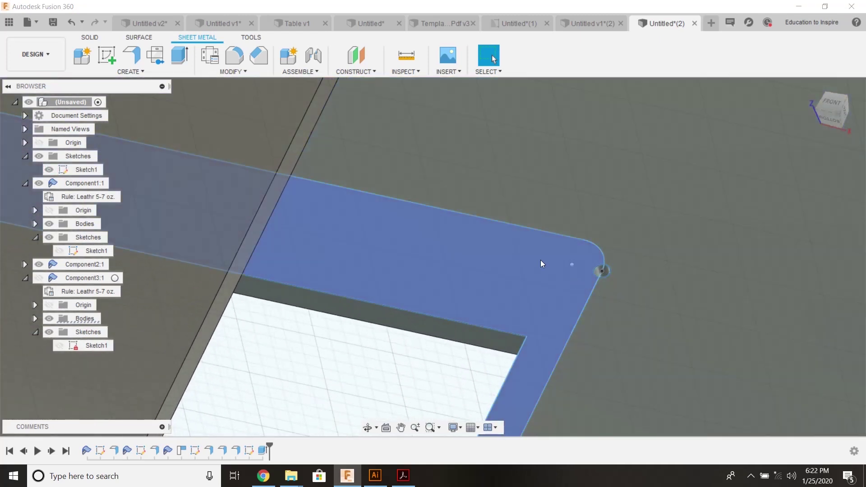
pyautogui.click(133, 72)
pyautogui.moveTo(109, 209)
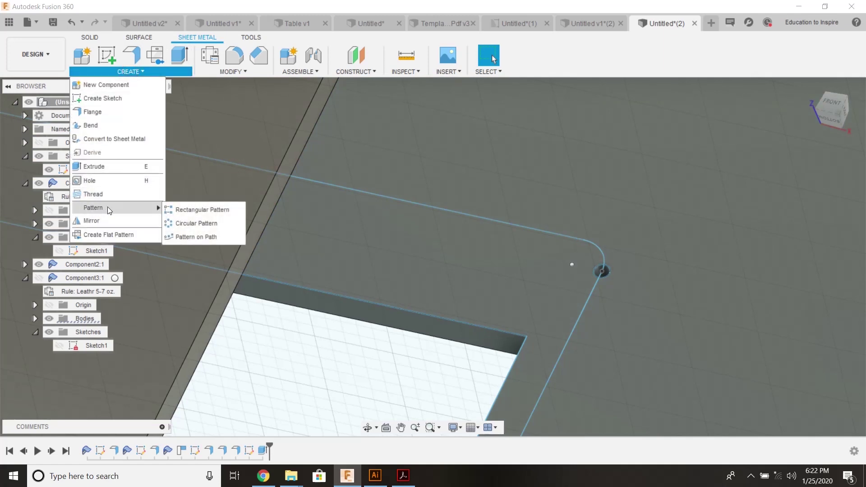
pyautogui.click(207, 237)
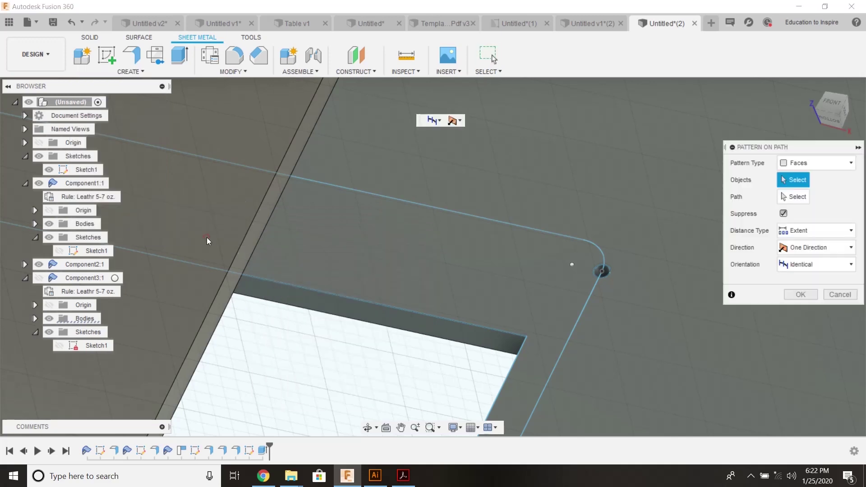
pyautogui.scroll(4, 593, 275)
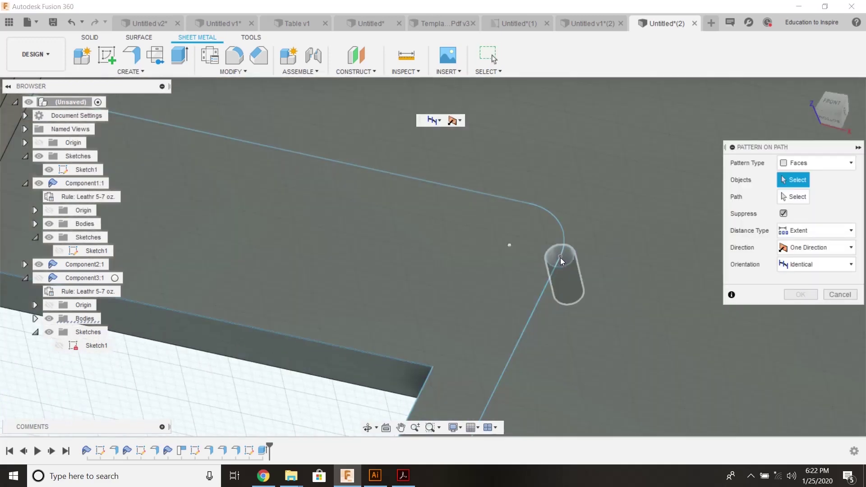
pyautogui.click(562, 260)
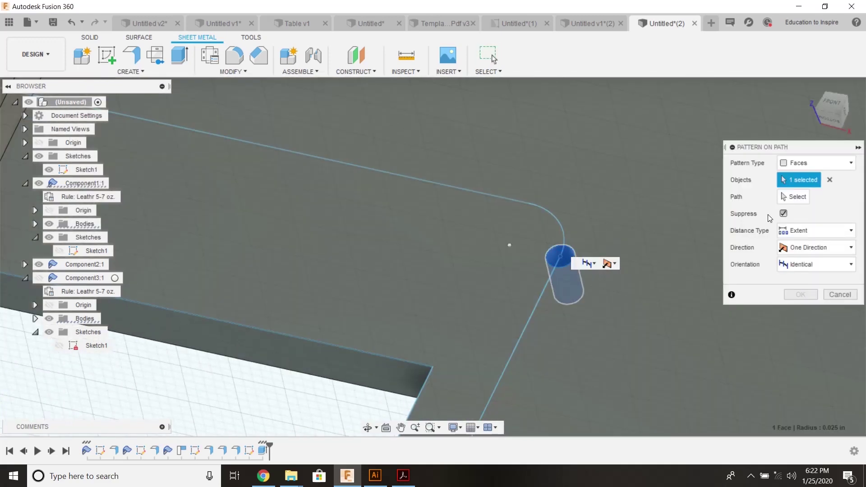
pyautogui.click(794, 199)
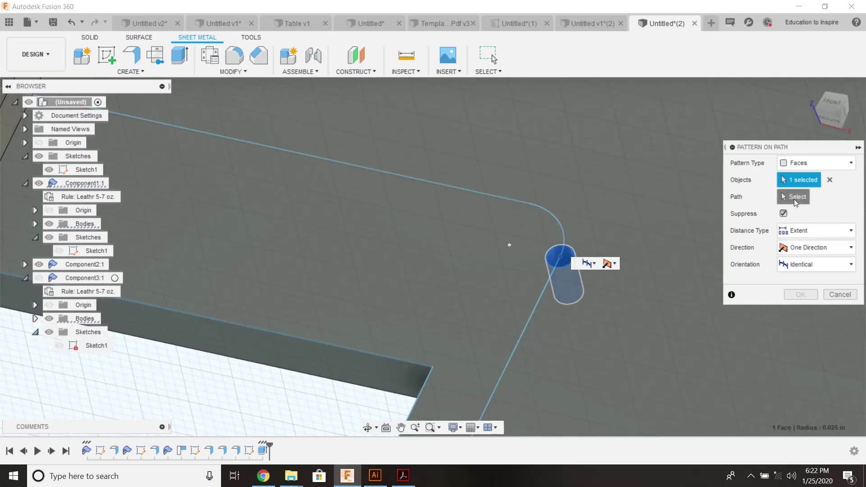
pyautogui.click(523, 329)
pyautogui.scroll(-3, 509, 336)
pyautogui.scroll(-3, 507, 335)
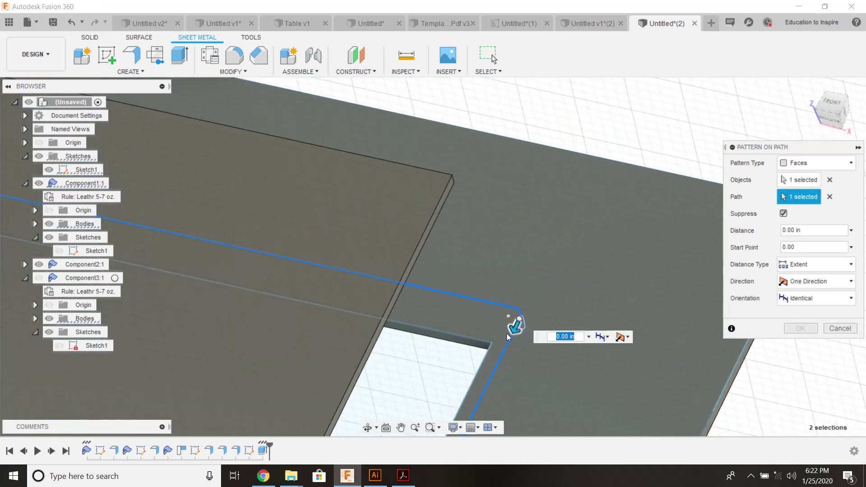
pyautogui.moveTo(515, 273); pyautogui.dragTo(555, 240, button='middle')
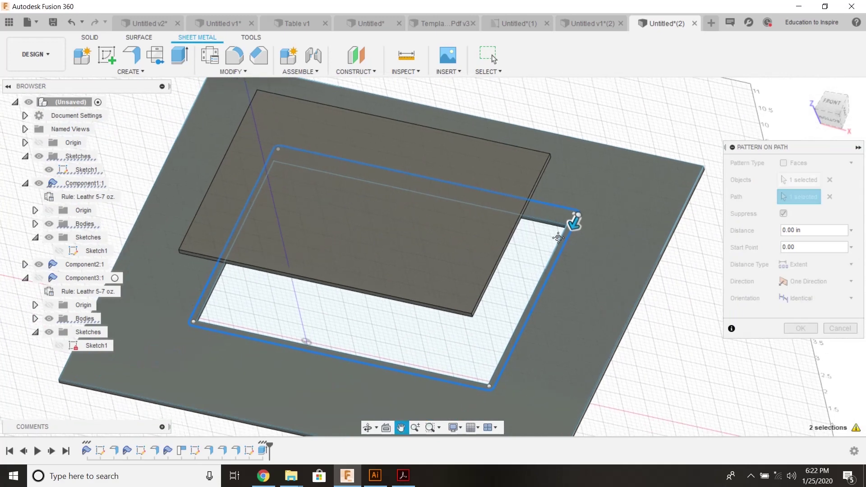
# - Show Component3 to examine the gusset's position relative to the rounded outline, and cancel the path pattern
pyautogui.click(25, 183)
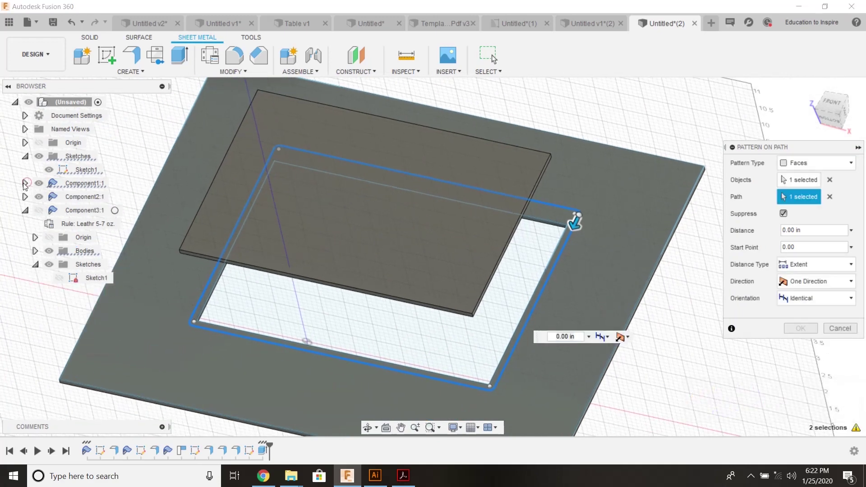
pyautogui.click(25, 156)
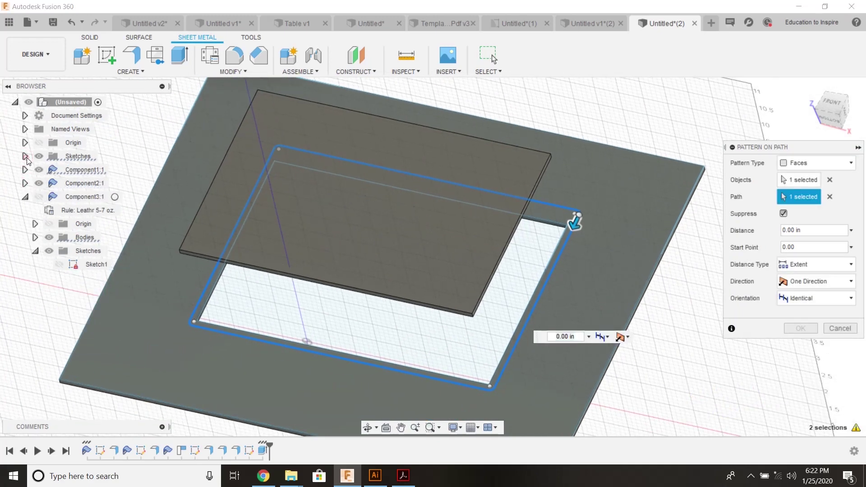
pyautogui.click(26, 197)
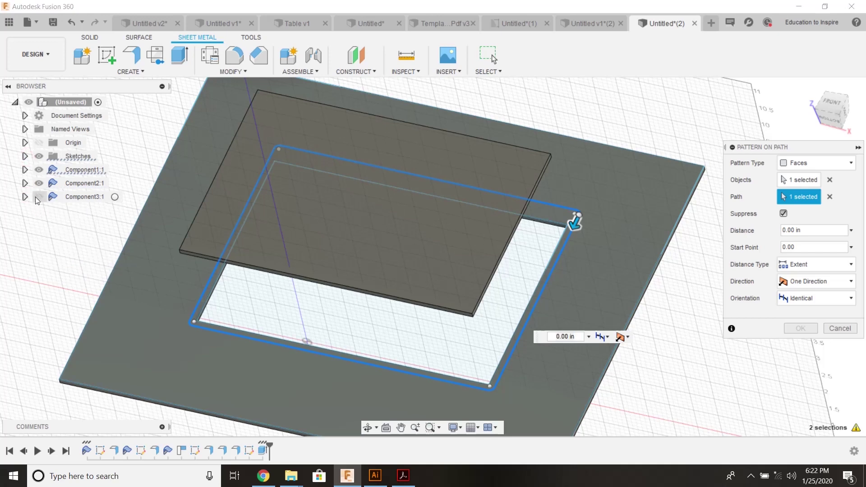
pyautogui.click(39, 196)
pyautogui.moveTo(556, 308)
pyautogui.keyDown('shift'); pyautogui.mouseDown(button='middle')
pyautogui.moveTo(594, 243)
pyautogui.moveTo(600, 199)
pyautogui.moveTo(655, 205)
pyautogui.moveTo(643, 208)
pyautogui.mouseUp(button='middle'); pyautogui.keyUp('shift')
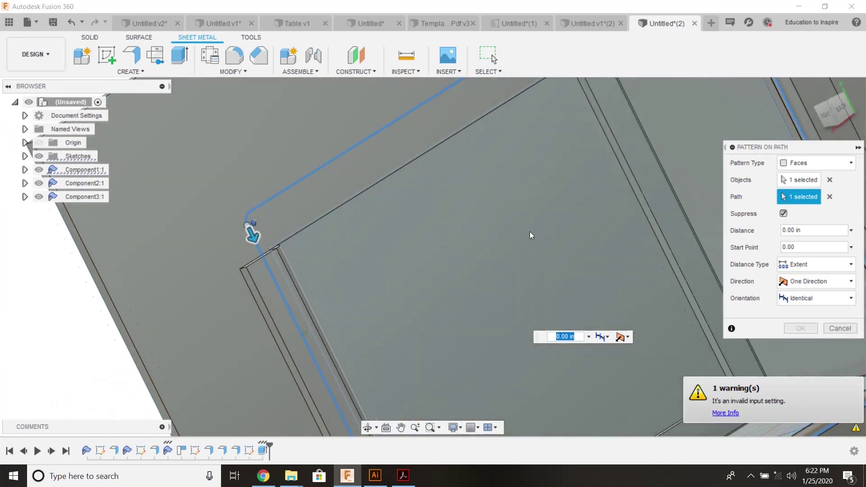
pyautogui.keyDown('shift'); pyautogui.moveTo(237, 315); pyautogui.dragTo(314, 310, button='middle'); pyautogui.keyUp('shift')
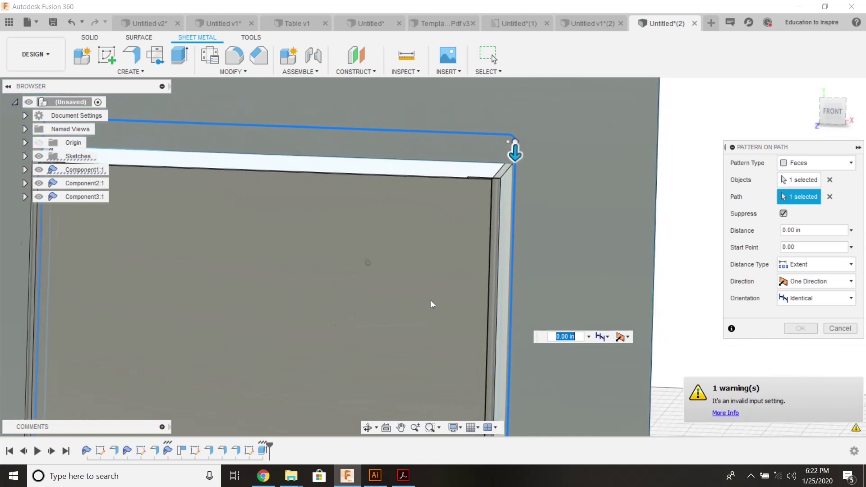
pyautogui.click(832, 328)
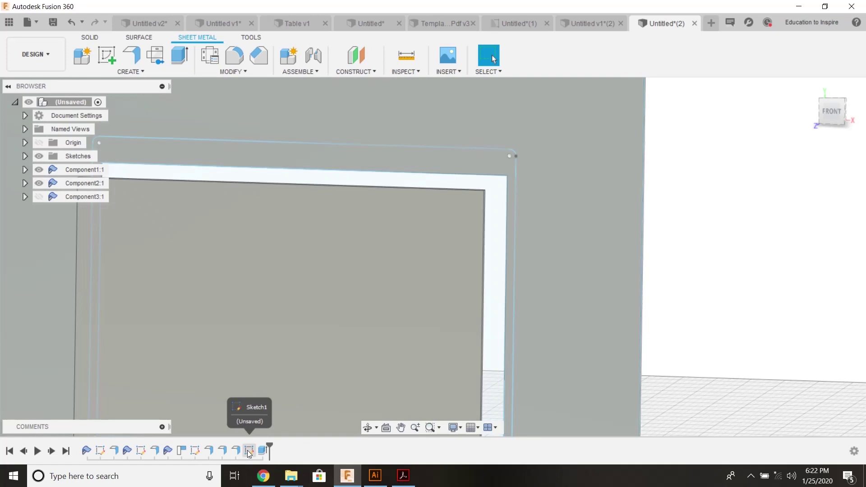
# - Edit the stitching-hole sketch with Component3 shown and delete the small circle on the outline's upper-right corner
pyautogui.doubleClick(248, 451)
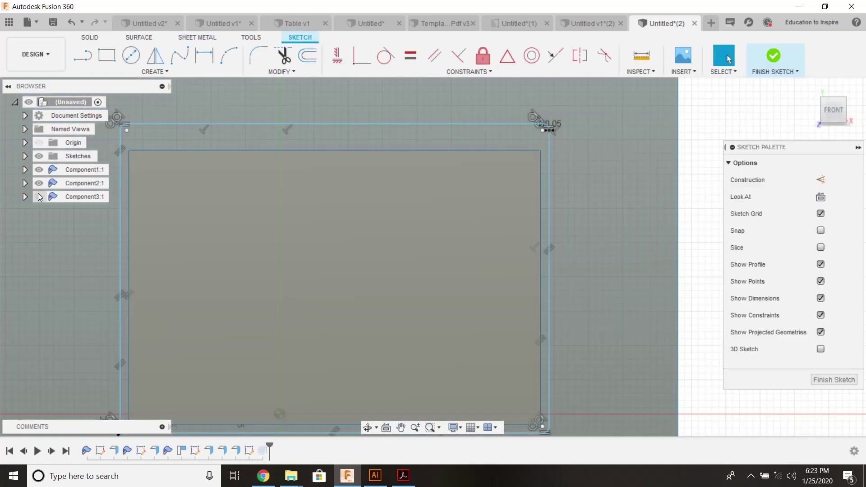
pyautogui.click(39, 195)
pyautogui.keyDown('shift'); pyautogui.moveTo(639, 141); pyautogui.dragTo(537, 159, button='middle'); pyautogui.keyUp('shift')
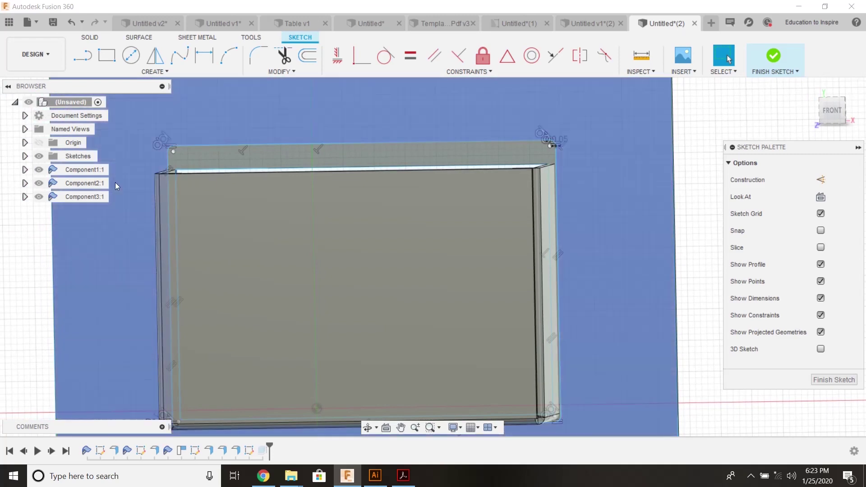
pyautogui.click(831, 111)
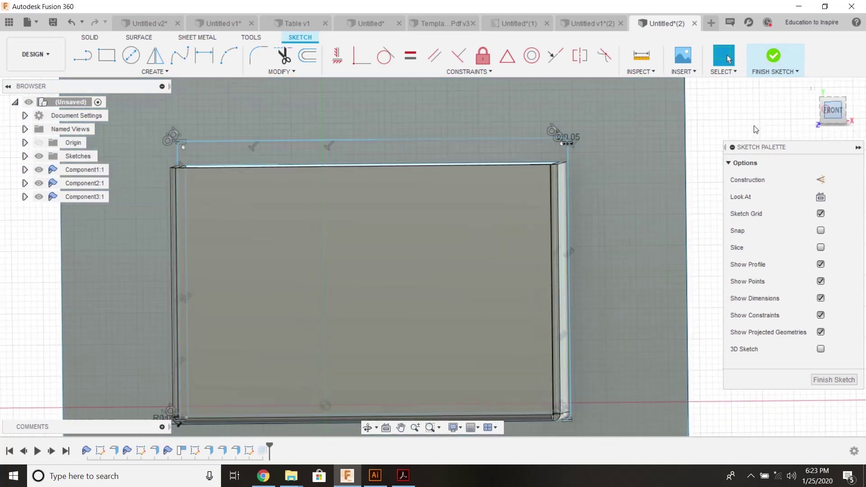
pyautogui.scroll(5, 607, 136)
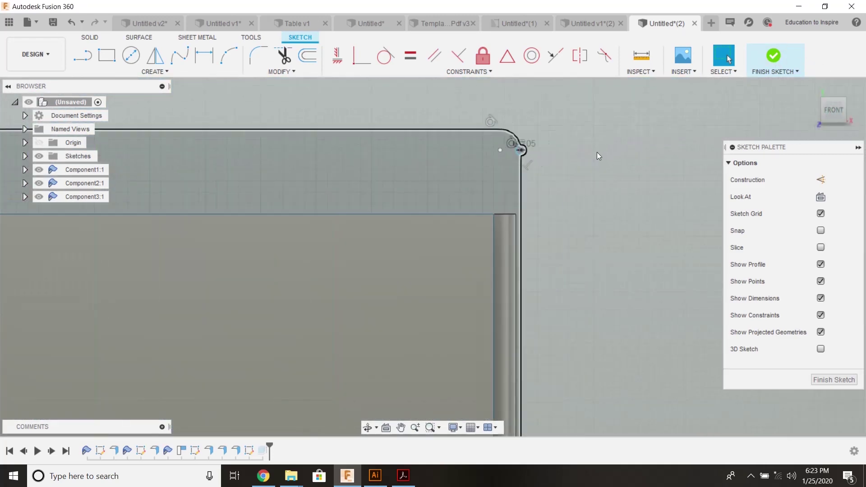
pyautogui.click(508, 154)
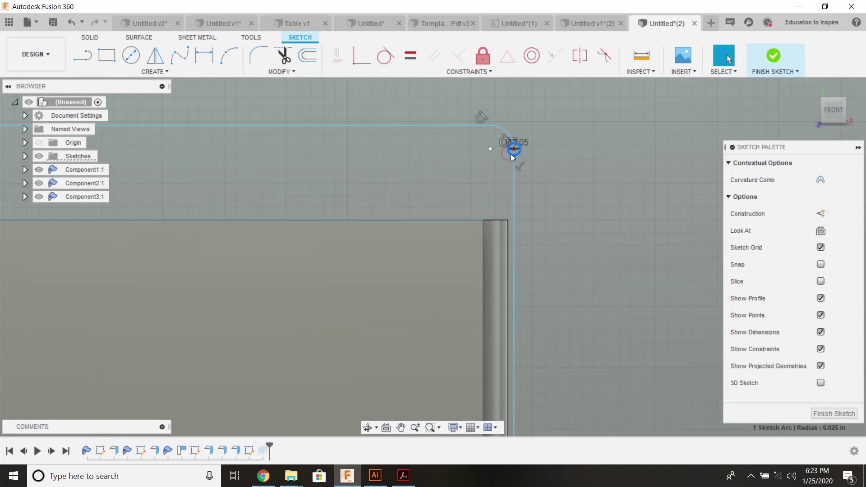
pyautogui.press('Delete')
# - Offset the complete rounded outline outward as a chain, with an offset position of -0.125 in
pyautogui.keyDown('shift'); pyautogui.moveTo(340, 91); pyautogui.dragTo(247, 64, button='middle'); pyautogui.keyUp('shift')
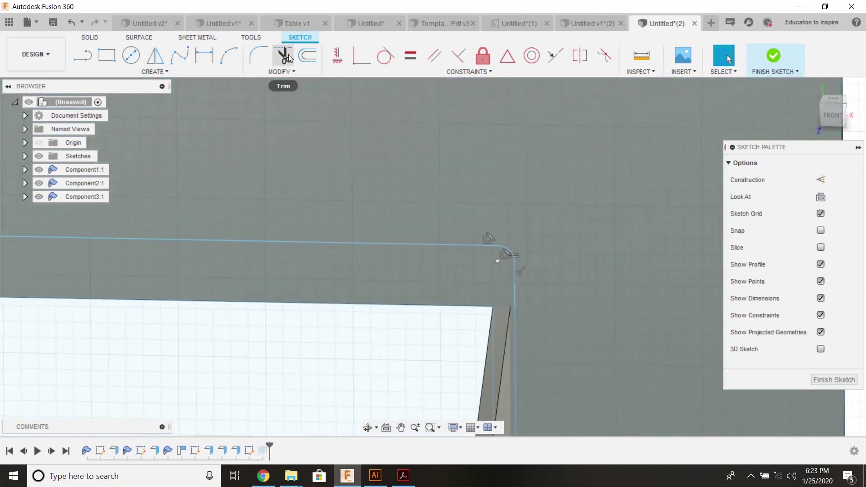
pyautogui.click(308, 58)
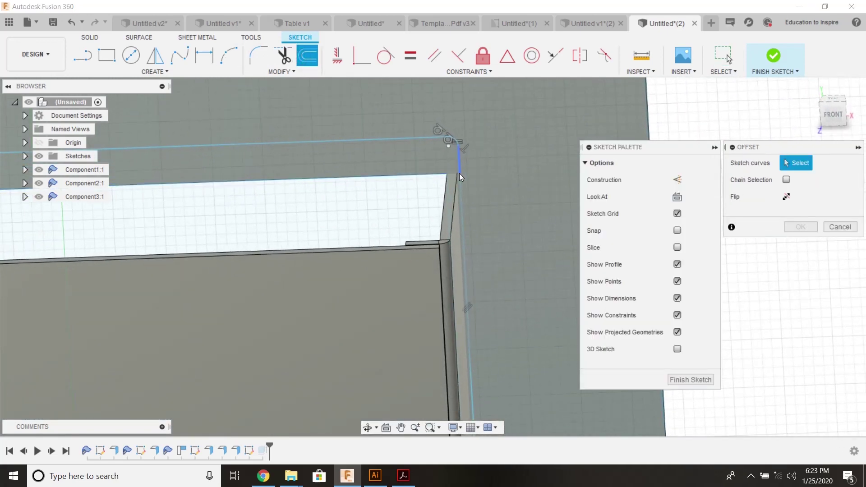
pyautogui.click(461, 166)
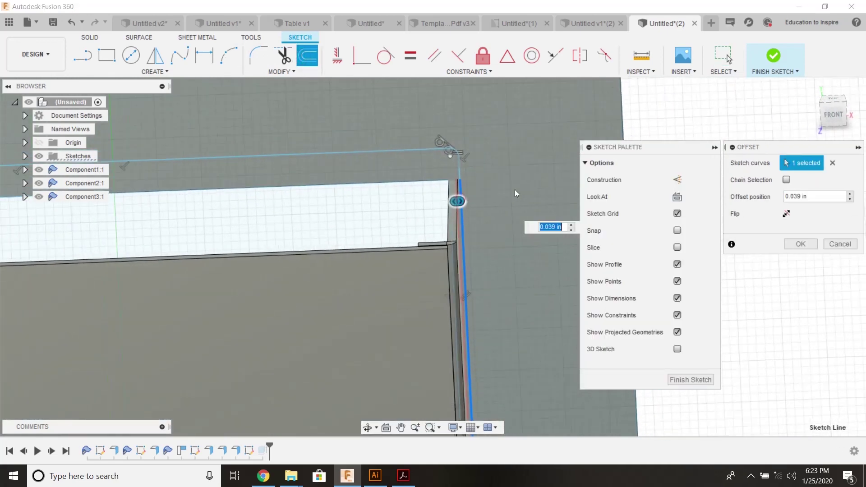
pyautogui.scroll(-5, 515, 193)
pyautogui.click(786, 179)
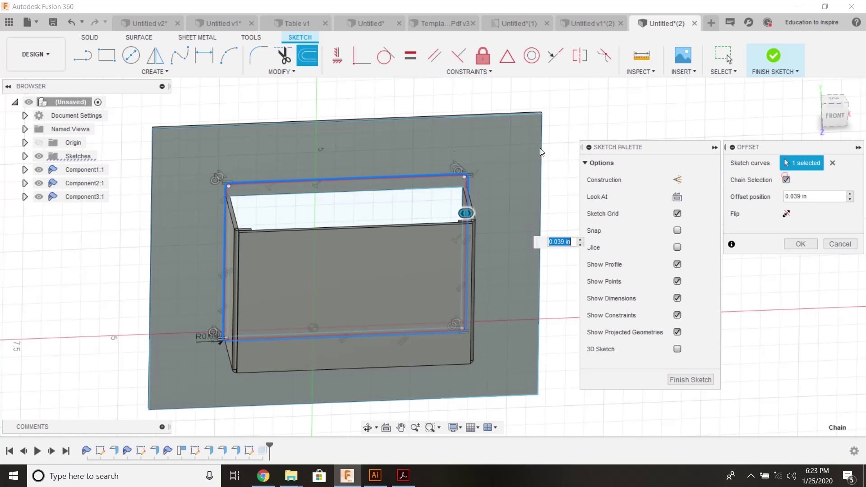
pyautogui.keyDown('shift'); pyautogui.moveTo(444, 170); pyautogui.dragTo(451, 197, button='middle'); pyautogui.keyUp('shift')
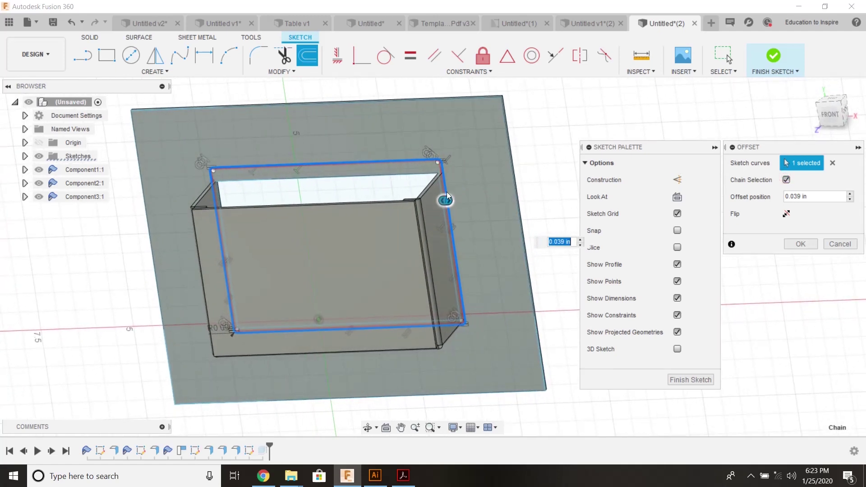
pyautogui.moveTo(451, 197); pyautogui.dragTo(456, 200)
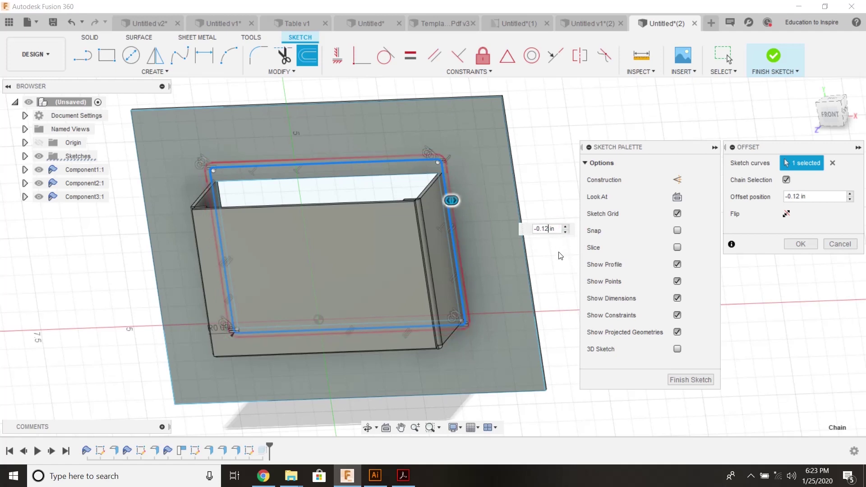
pyautogui.scroll(5, 477, 218)
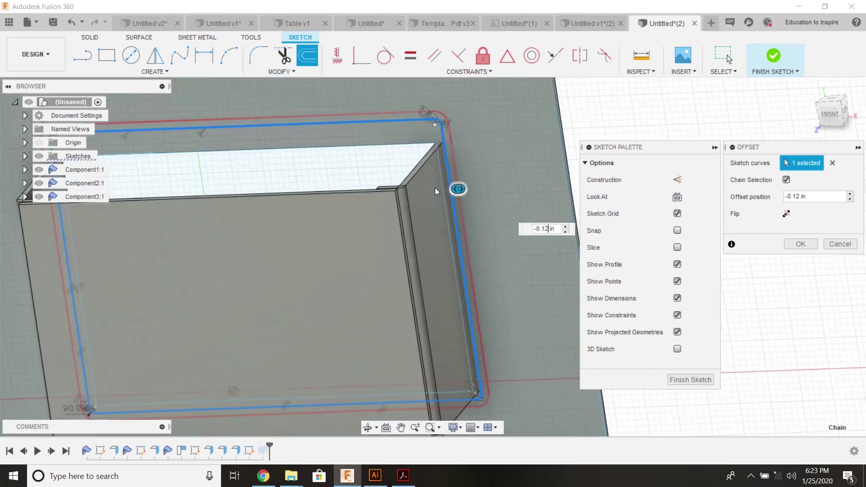
pyautogui.scroll(3, 531, 215)
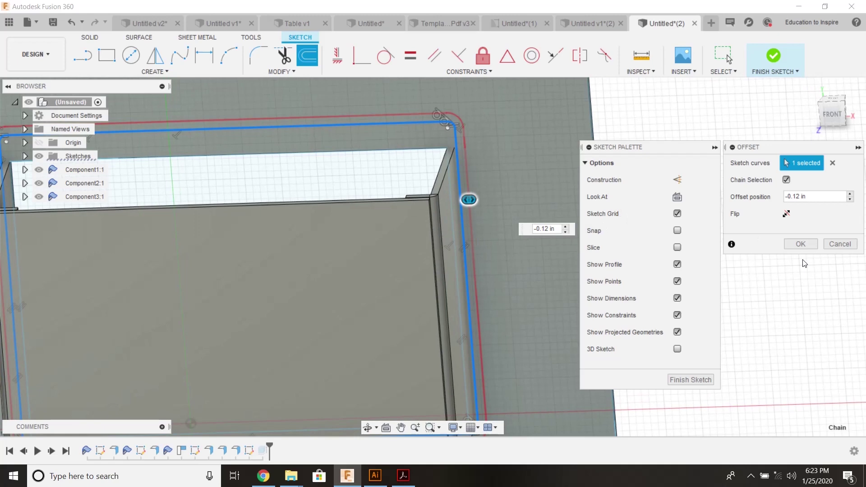
pyautogui.write('5')
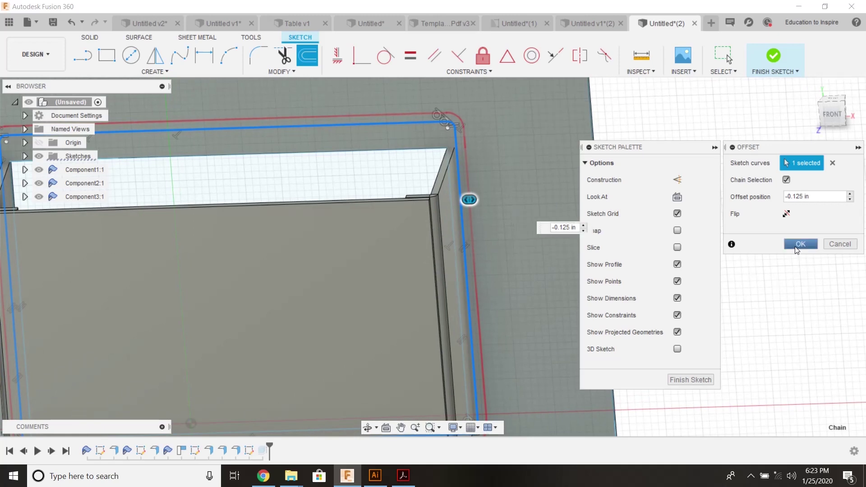
pyautogui.click(795, 247)
# - Draw a 0.05 in diameter circle centered on the lower end of the outer outline's upper-right corner arc and finish the sketch
pyautogui.moveTo(516, 155)
pyautogui.mouseDown(button='middle')
pyautogui.moveTo(437, 127)
pyautogui.moveTo(447, 157)
pyautogui.mouseUp(button='middle')
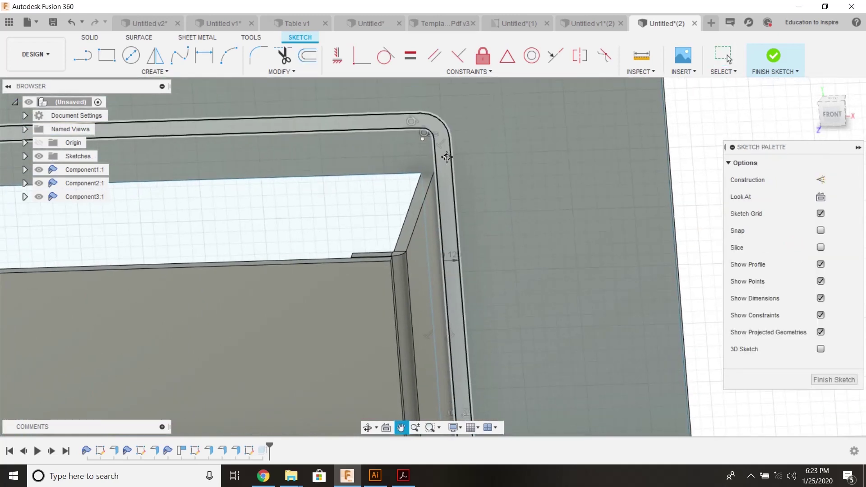
pyautogui.click(131, 55)
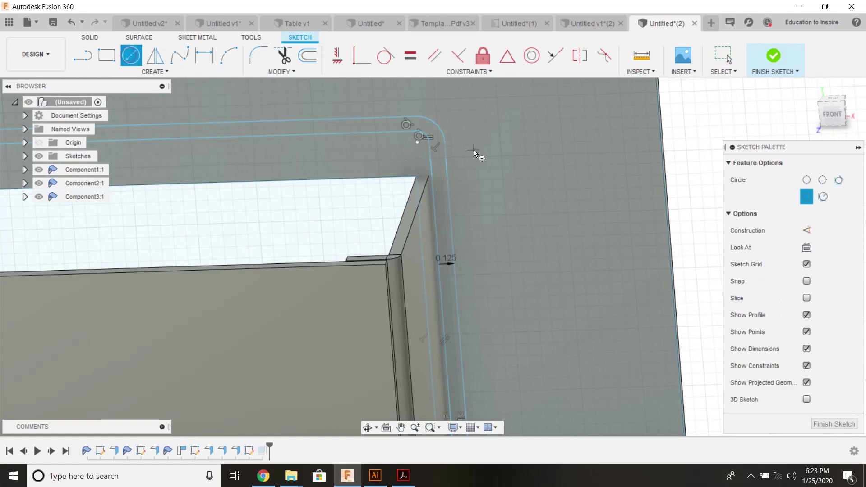
pyautogui.click(445, 142)
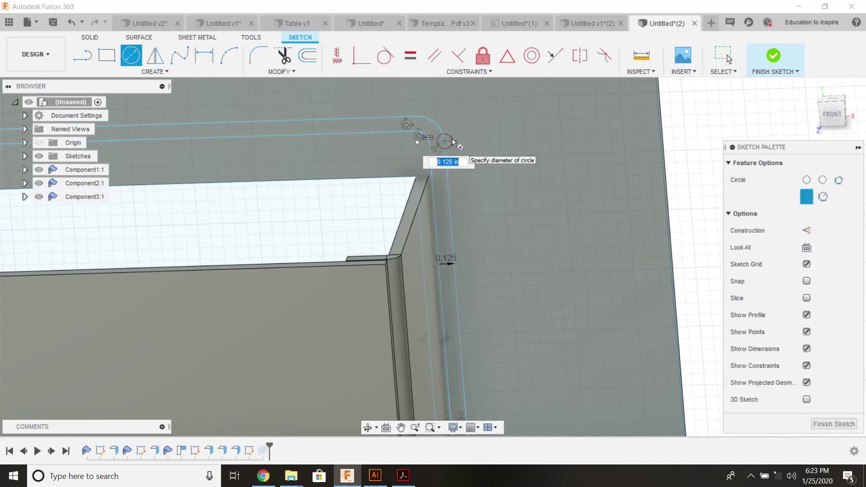
pyautogui.press('BackSpace')
pyautogui.write('.05')
pyautogui.press('Return')
pyautogui.press('Escape')
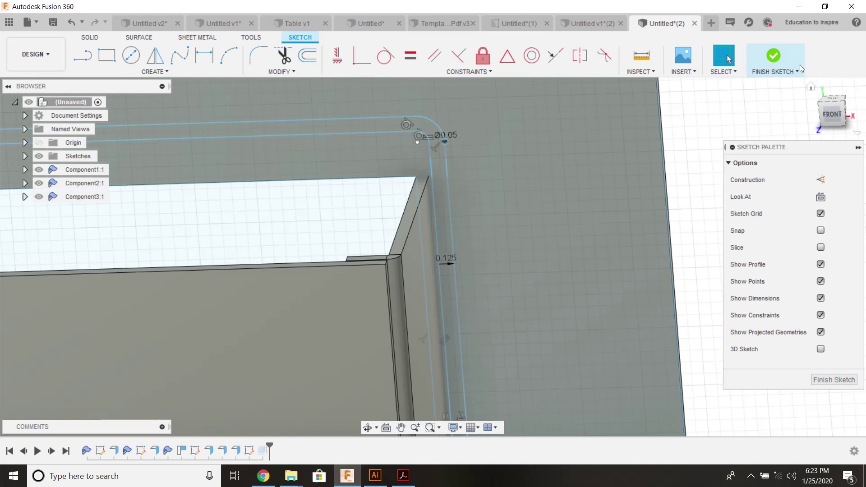
pyautogui.click(774, 57)
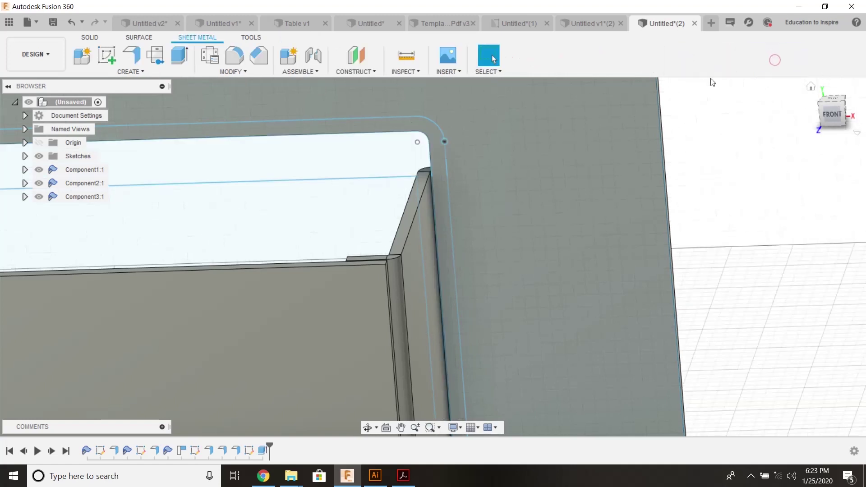
# - Edit the stitching-hole cut extrude to use both halves of the new circle on the outer outline as its profile
pyautogui.doubleClick(262, 449)
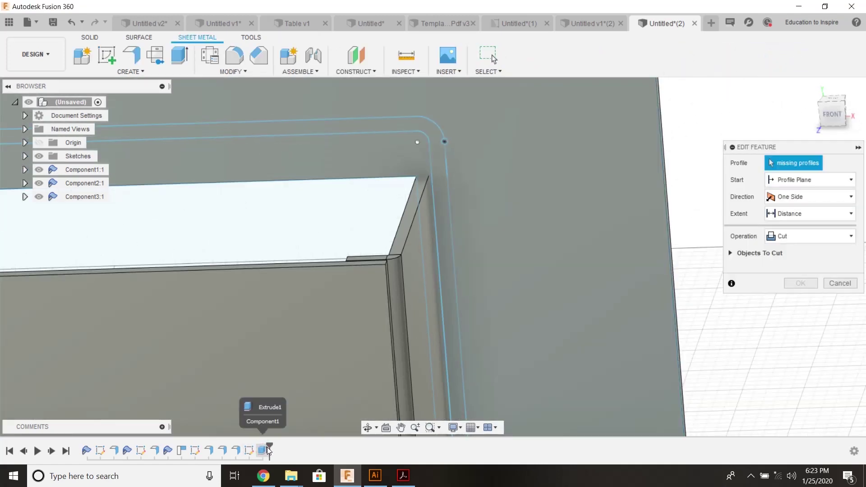
pyautogui.scroll(3, 448, 139)
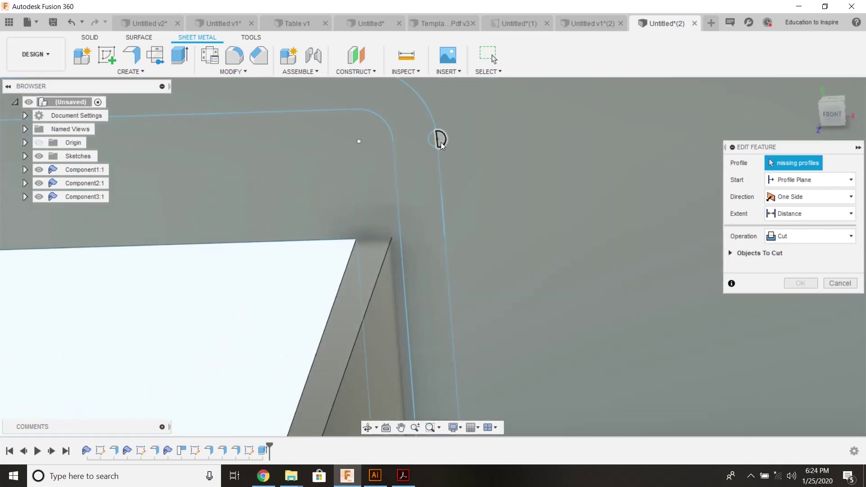
pyautogui.click(440, 142)
pyautogui.click(435, 137)
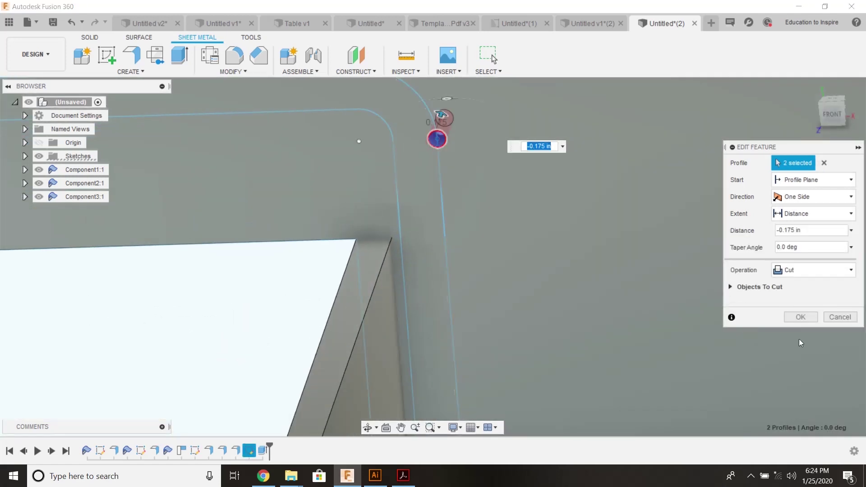
pyautogui.click(800, 317)
pyautogui.scroll(2, 551, 211)
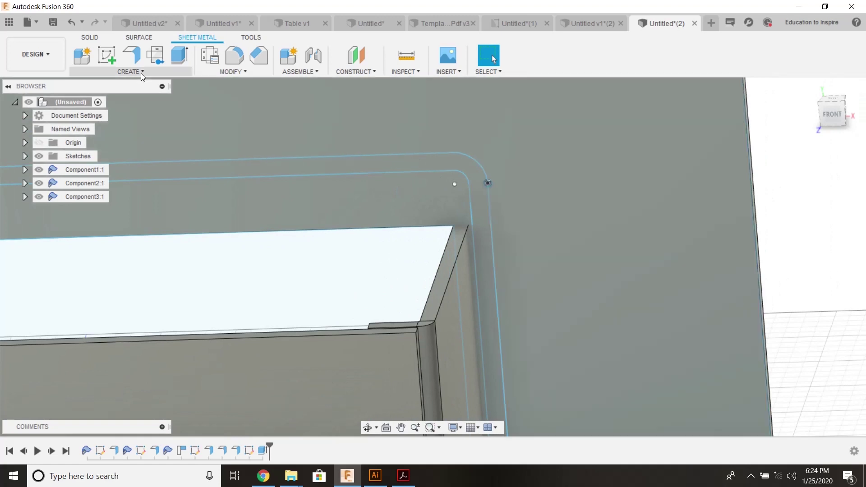
# - Start a Pattern on Path of the stitching hole's face, with the outer offset outline as the path
pyautogui.click(138, 72)
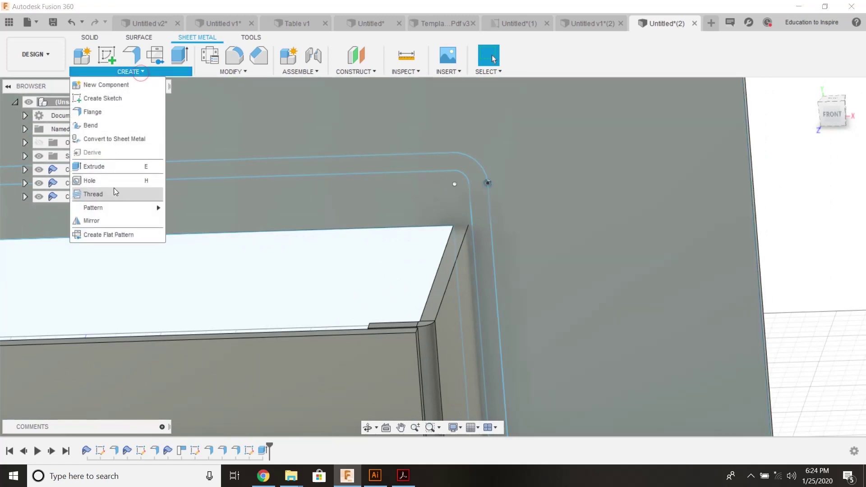
pyautogui.click(127, 207)
pyautogui.click(213, 236)
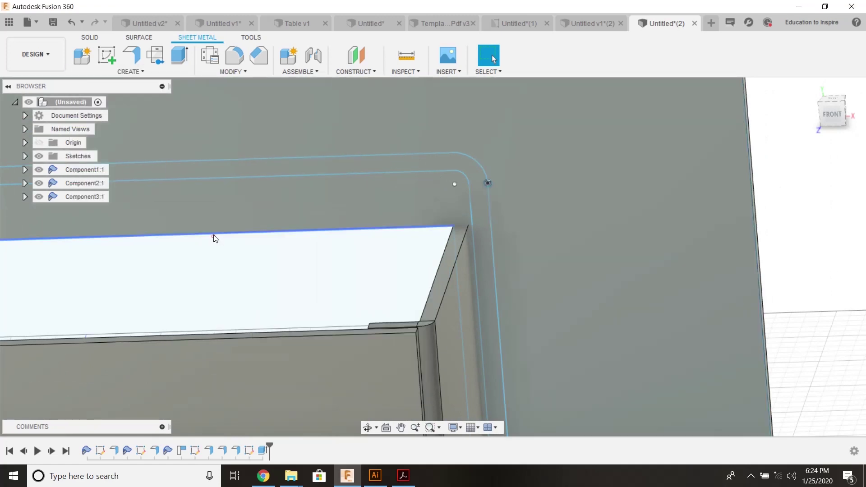
pyautogui.scroll(5, 494, 188)
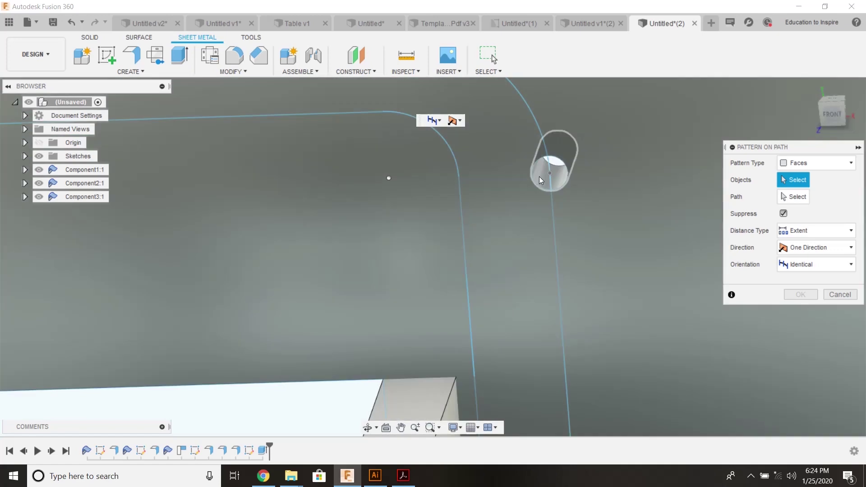
pyautogui.click(539, 177)
pyautogui.scroll(-5, 537, 192)
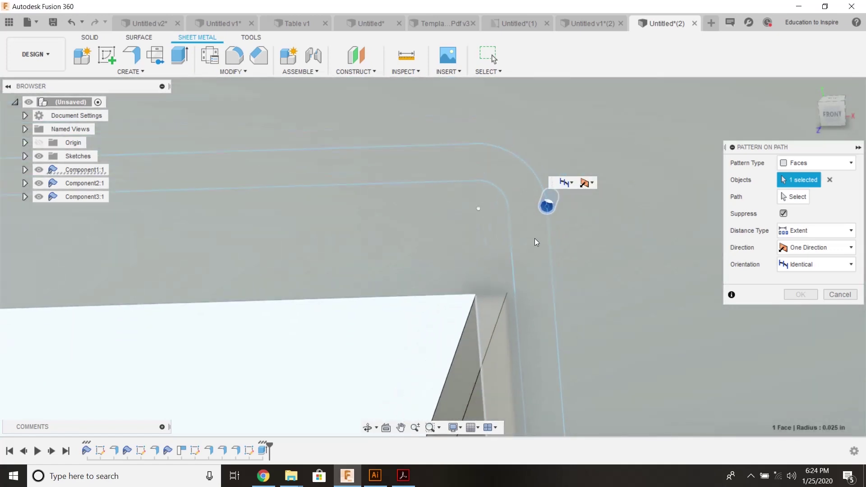
pyautogui.scroll(-4, 535, 238)
pyautogui.keyDown('shift'); pyautogui.moveTo(521, 260); pyautogui.dragTo(548, 241, button='middle'); pyautogui.keyUp('shift')
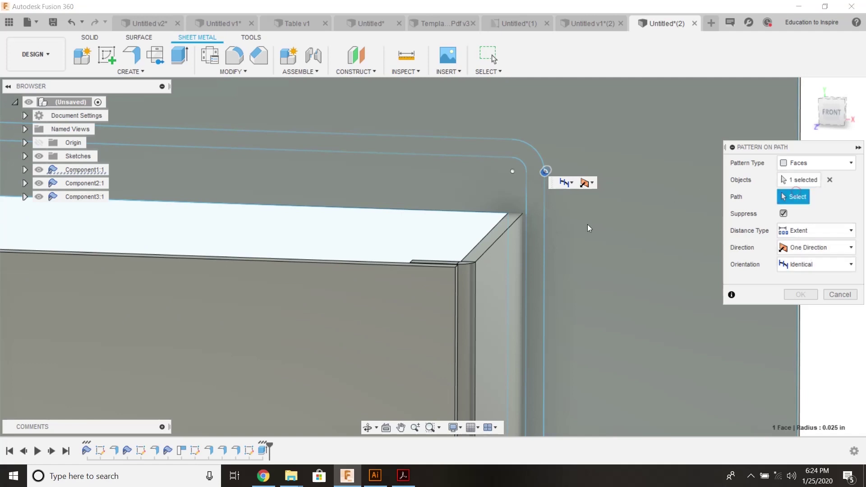
pyautogui.click(544, 236)
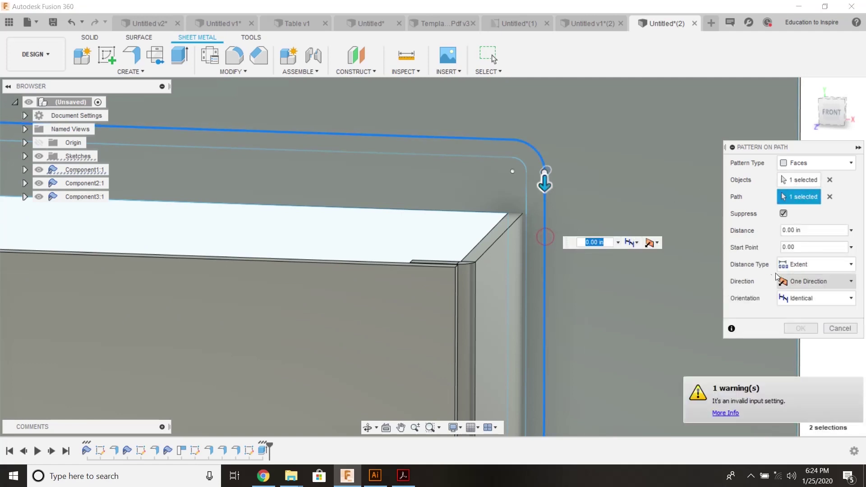
# - Set the path pattern's orientation to Path Direction, its distance type to Spacing, and its distance to 0.25 in
pyautogui.click(800, 297)
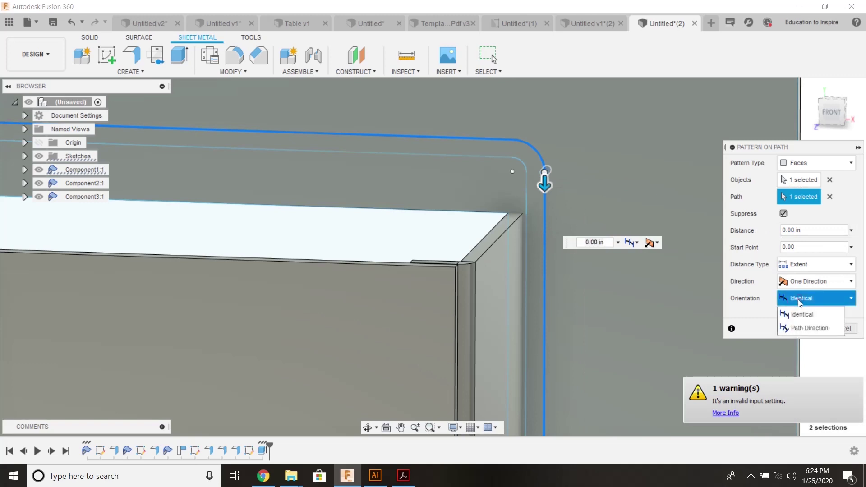
pyautogui.click(807, 327)
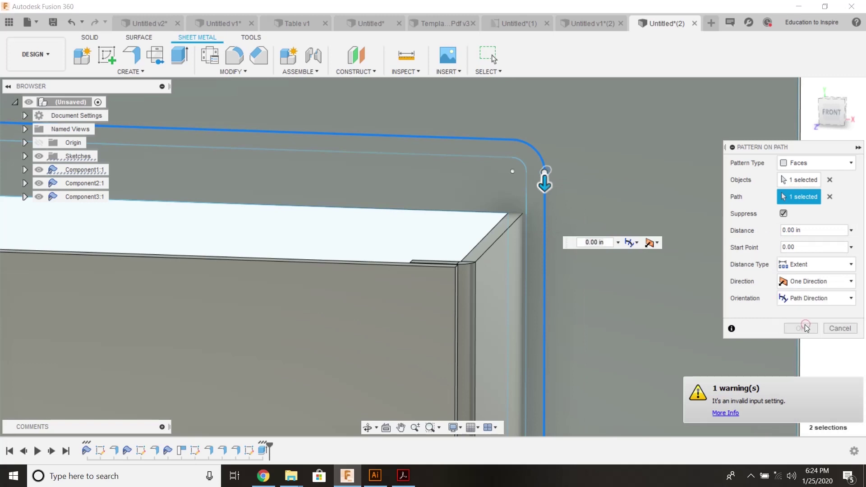
pyautogui.click(803, 265)
pyautogui.click(797, 295)
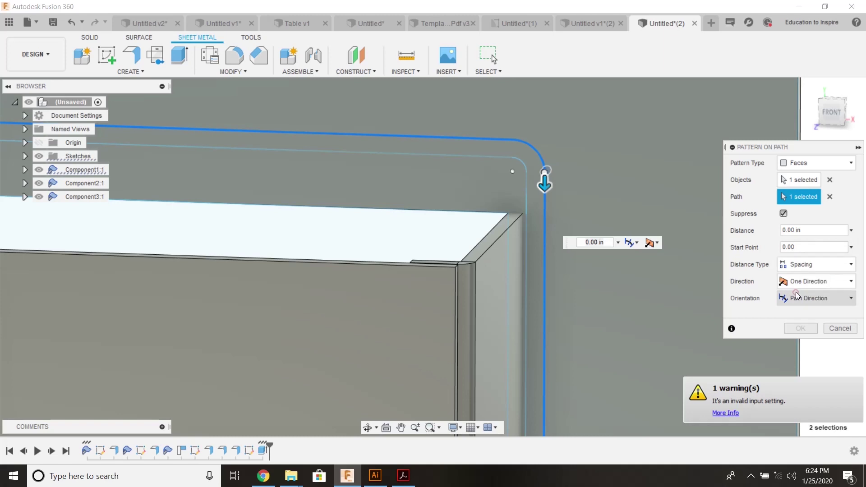
pyautogui.doubleClick(793, 230)
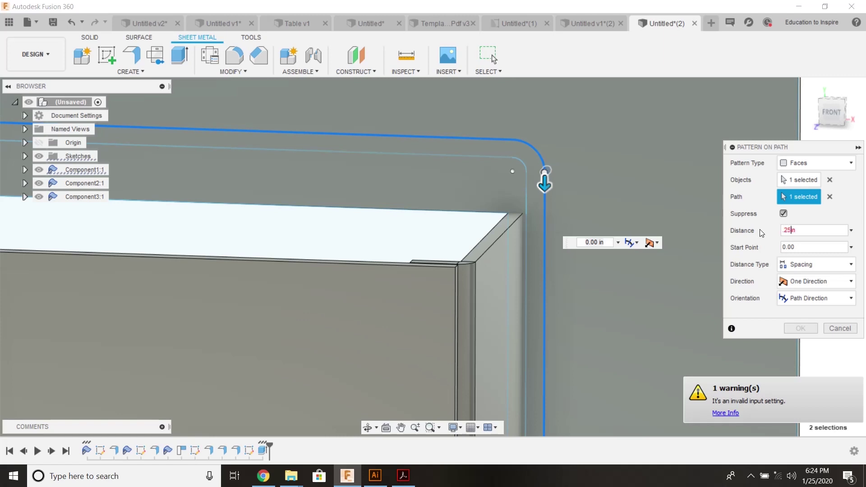
pyautogui.press('Return')
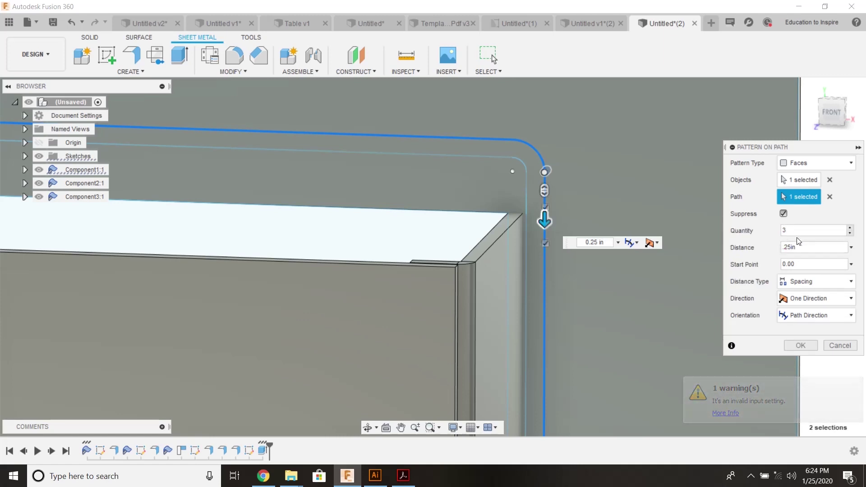
# - Raise the hole pattern's quantity through 20, 40 and 60 to 62, extending it around the bottom and both sides of the outline
pyautogui.doubleClick(794, 231)
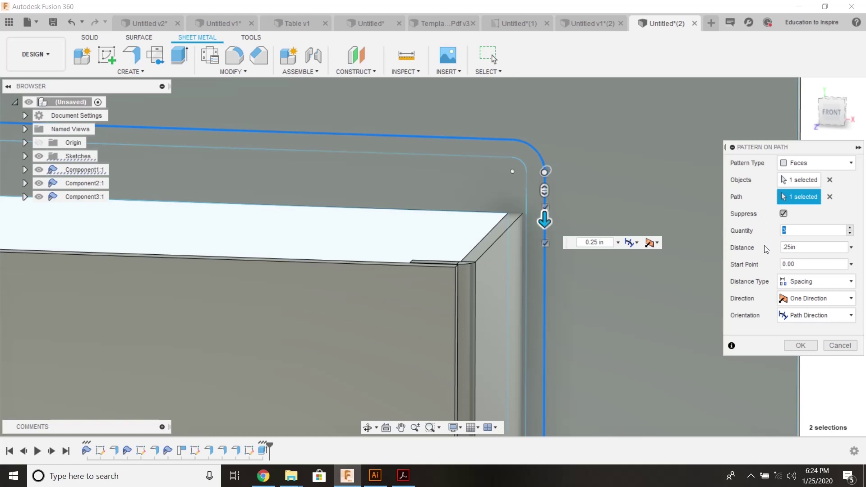
pyautogui.scroll(-5, 667, 259)
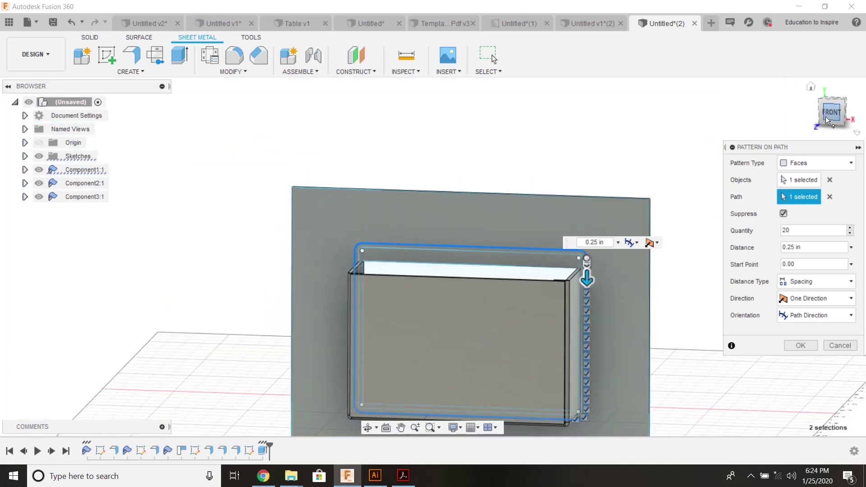
pyautogui.moveTo(574, 305); pyautogui.dragTo(575, 270, button='middle')
pyautogui.click(790, 231)
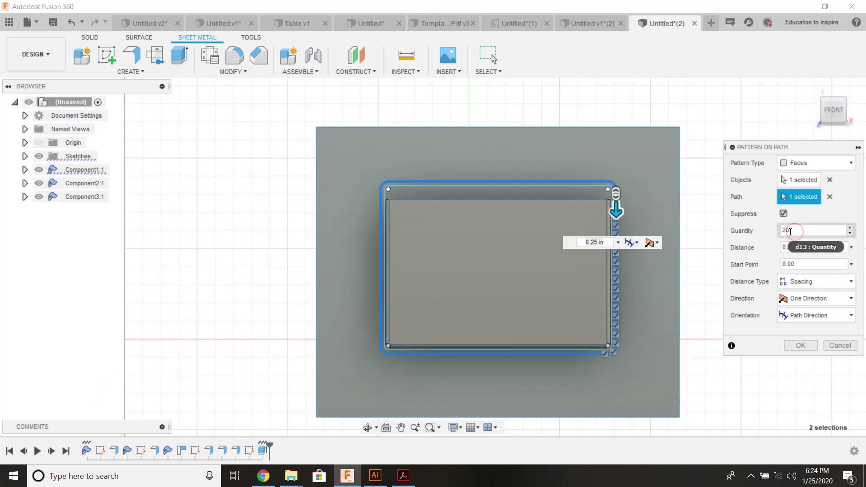
pyautogui.write('40')
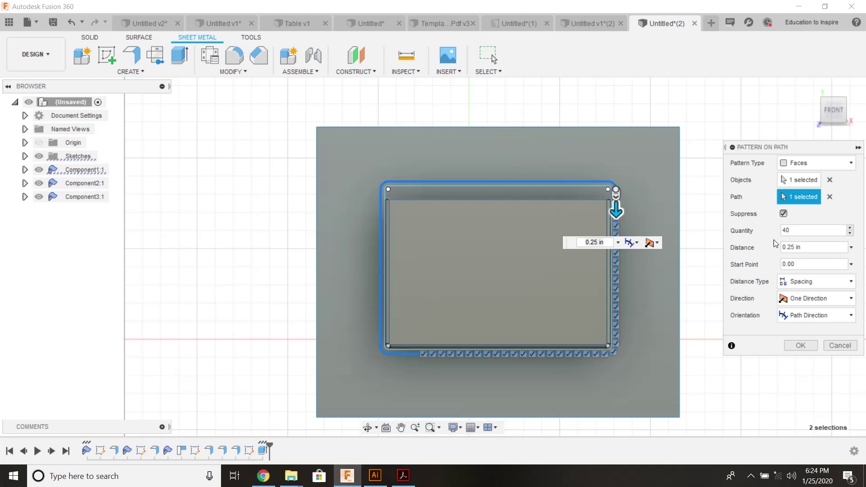
pyautogui.click(794, 231)
pyautogui.write('60')
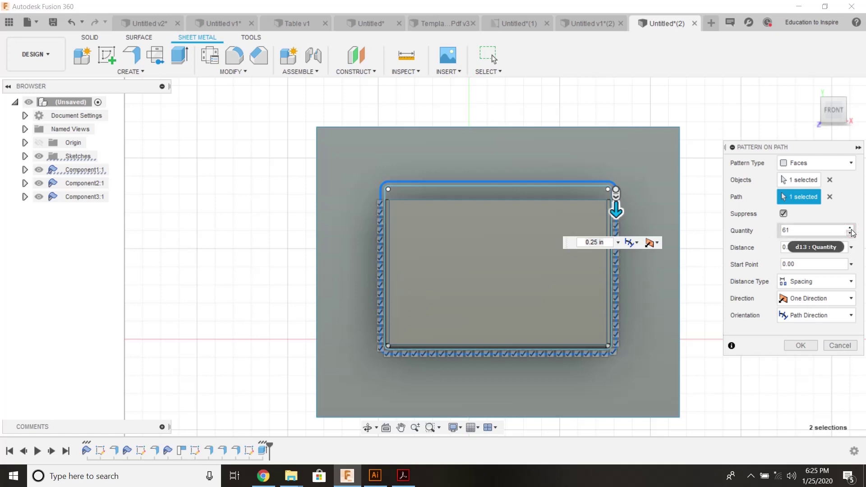
pyautogui.scroll(5, 515, 193)
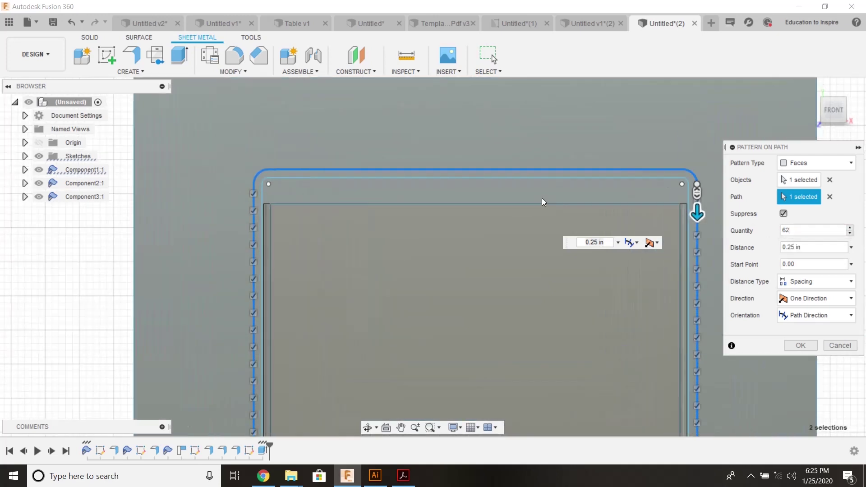
pyautogui.scroll(3, 505, 214)
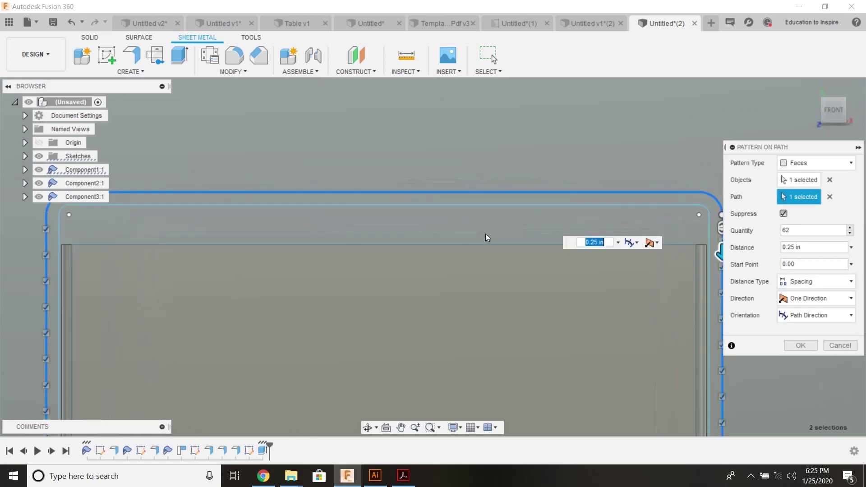
# - Try a pattern quantity of 63 at the outline's upper-left corner and set it back to 62
pyautogui.moveTo(485, 234); pyautogui.dragTo(631, 230, button='middle')
pyautogui.scroll(2, 174, 219)
pyautogui.scroll(2, 174, 219)
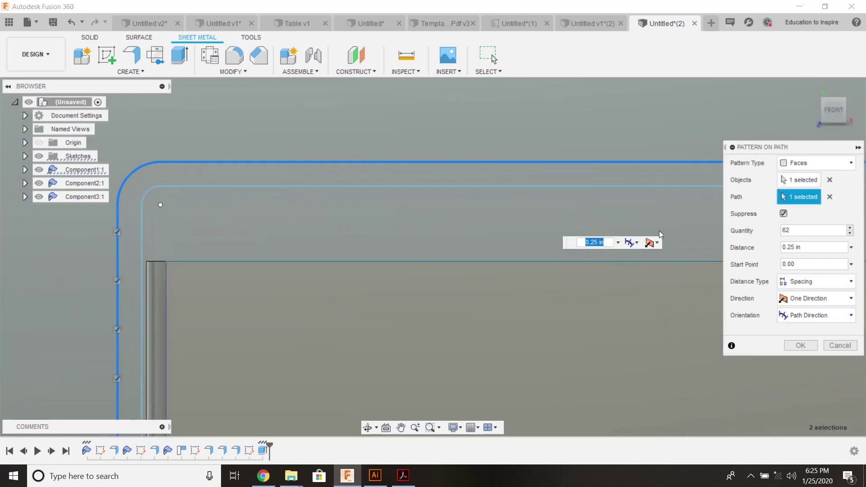
pyautogui.click(851, 228)
pyautogui.moveTo(411, 244); pyautogui.dragTo(465, 229, button='middle')
pyautogui.moveTo(492, 224); pyautogui.dragTo(490, 224, button='middle')
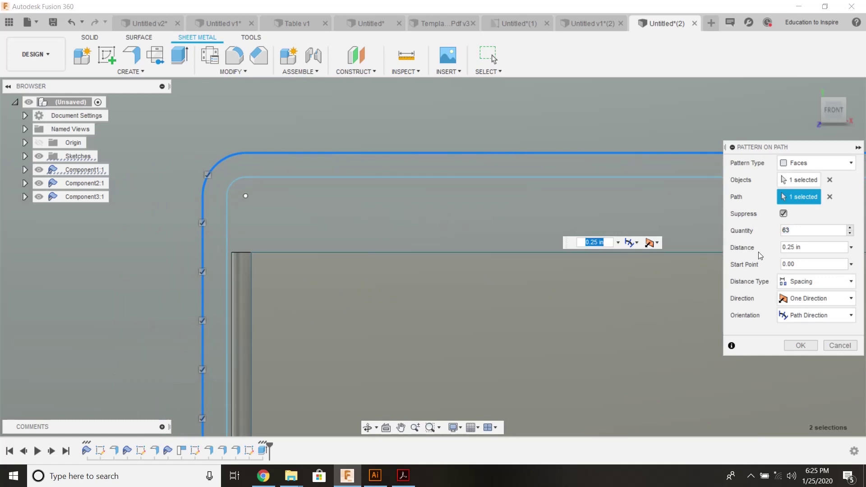
pyautogui.click(851, 234)
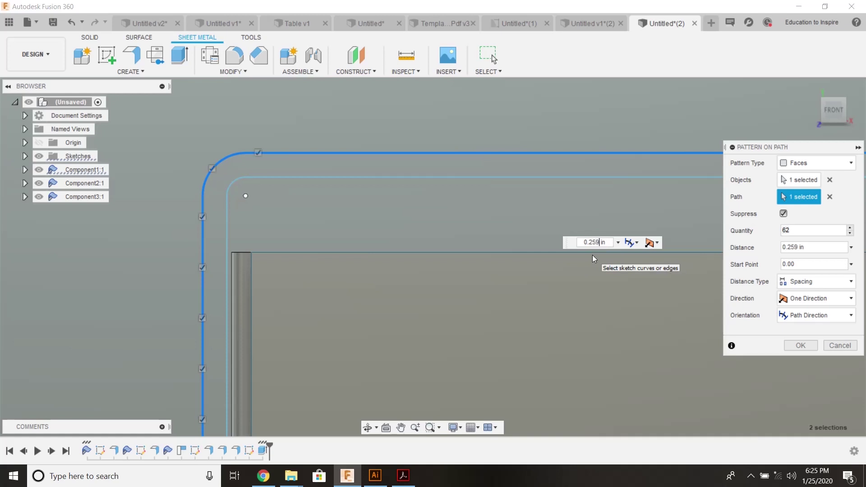
# - Fine-tune the hole spacing through 0.251 in and 0.2525 in to 0.2521 in, and confirm the path pattern
pyautogui.press('BackSpace')
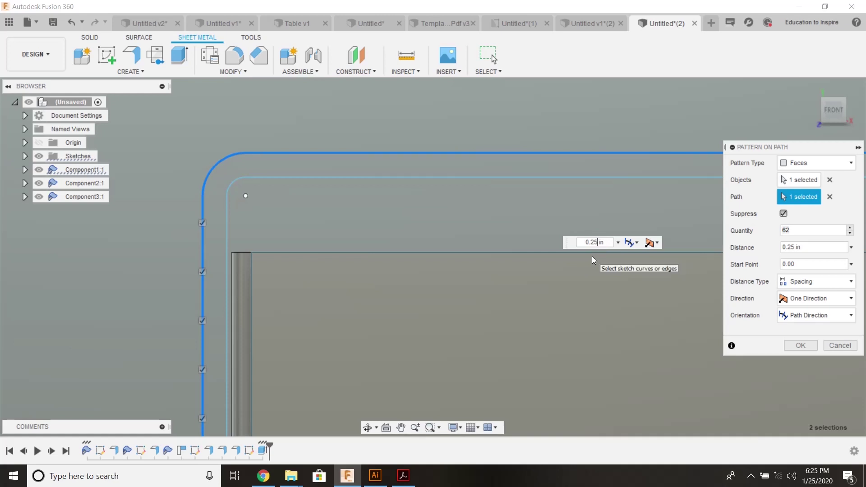
pyautogui.write('1')
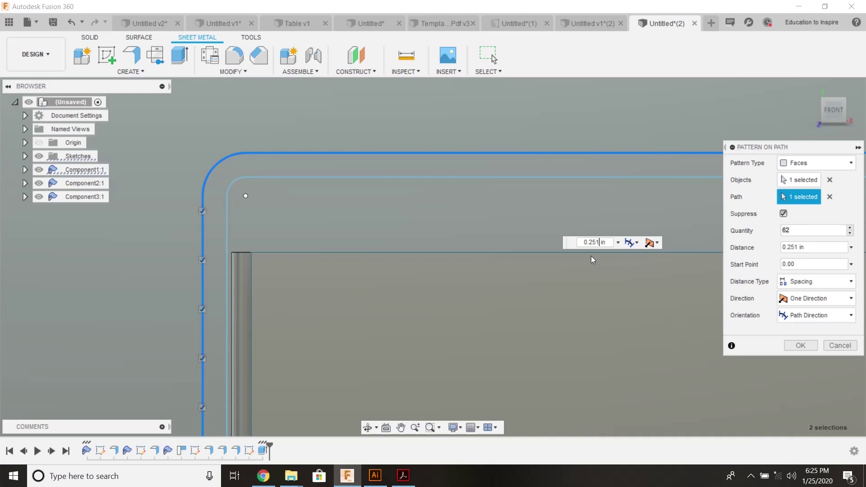
pyautogui.write('2')
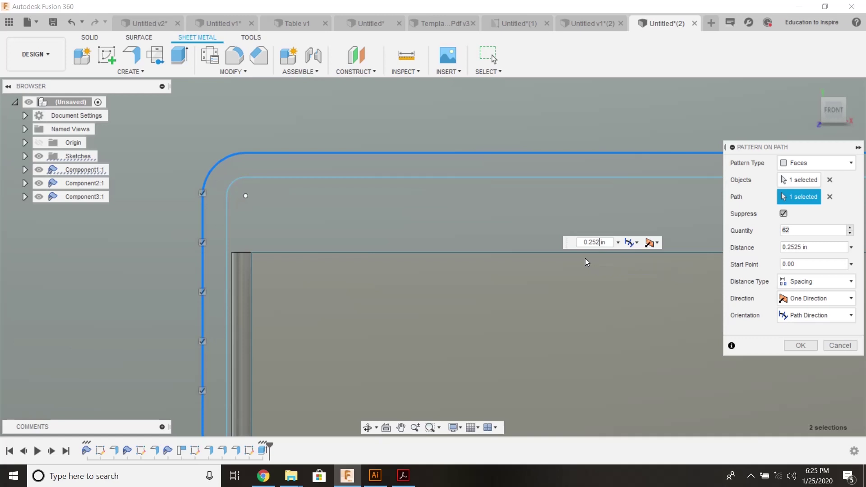
pyautogui.press('BackSpace')
pyautogui.write('1')
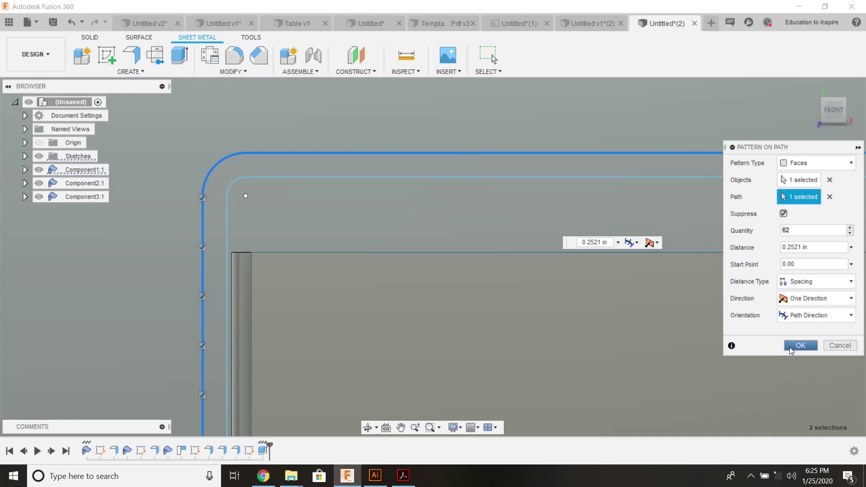
pyautogui.click(789, 347)
pyautogui.scroll(-2, 591, 318)
pyautogui.scroll(-2, 575, 315)
pyautogui.moveTo(579, 318); pyautogui.dragTo(317, 201, button='middle')
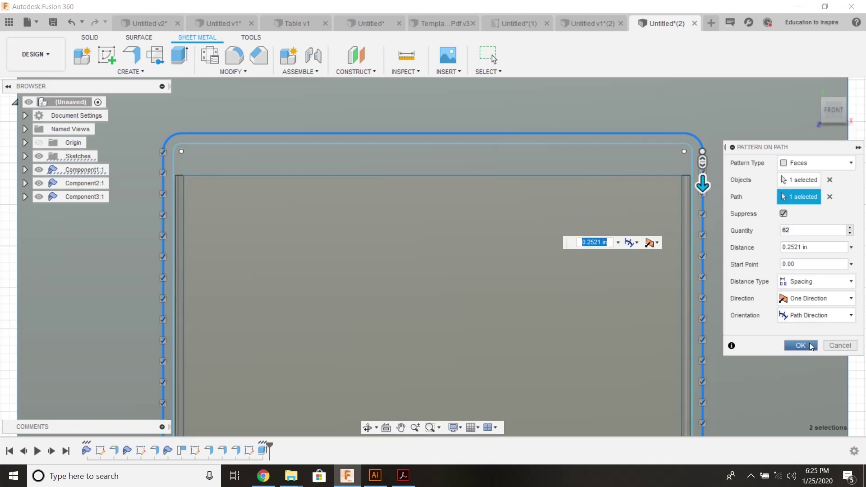
pyautogui.click(800, 346)
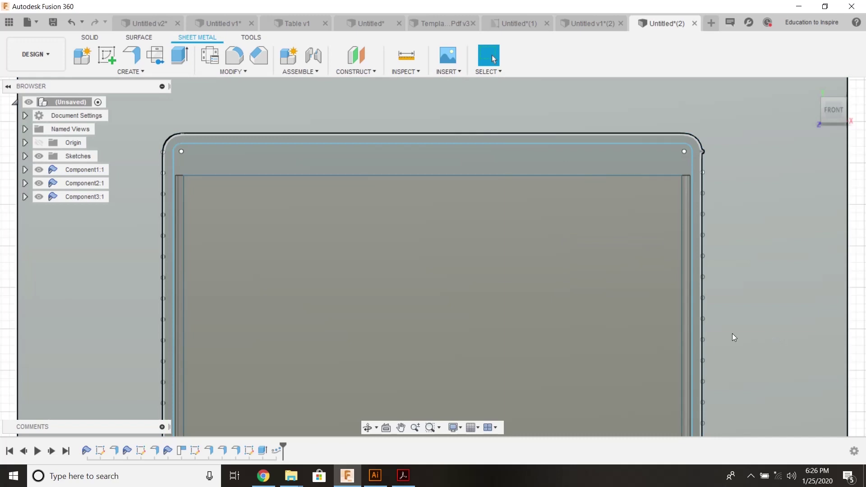
# - Hide all sketches and examine the stitching holes in the back panel around the gusset
pyautogui.keyDown('shift'); pyautogui.moveTo(732, 335); pyautogui.dragTo(621, 308, button='middle'); pyautogui.keyUp('shift')
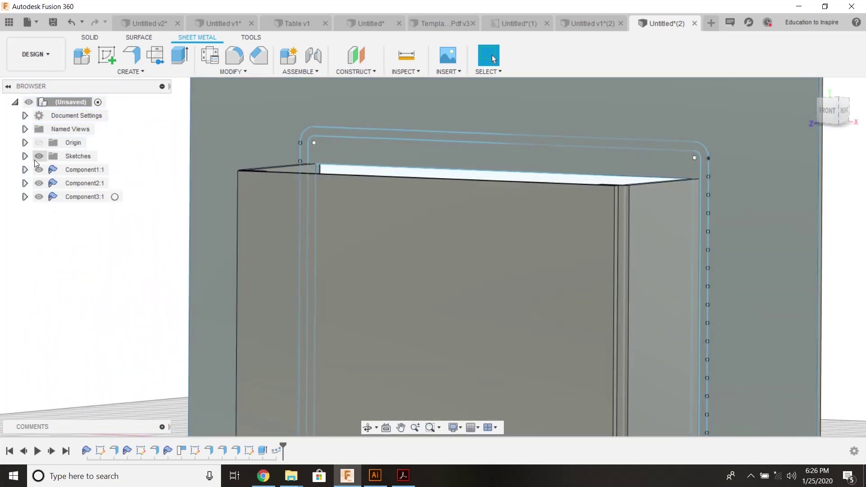
pyautogui.click(38, 157)
pyautogui.moveTo(229, 246)
pyautogui.keyDown('shift'); pyautogui.mouseDown(button='middle')
pyautogui.moveTo(324, 255)
pyautogui.moveTo(326, 266)
pyautogui.moveTo(503, 352)
pyautogui.moveTo(594, 356)
pyautogui.moveTo(572, 288)
pyautogui.moveTo(524, 249)
pyautogui.moveTo(234, 154)
pyautogui.mouseUp(button='middle'); pyautogui.keyUp('shift')
pyautogui.scroll(-2, 324, 255)
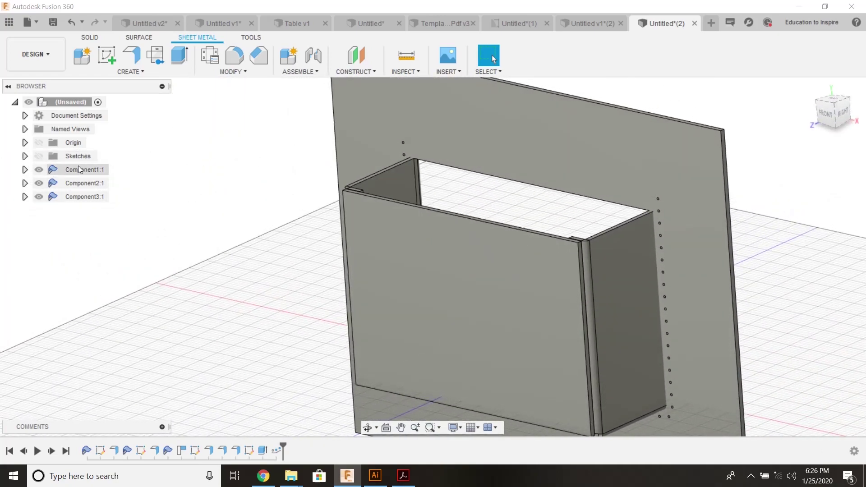
# - Activate the back-panel component and add a 2.27 in, 90° flange projecting forward from the opening's upper edge
pyautogui.click(119, 169)
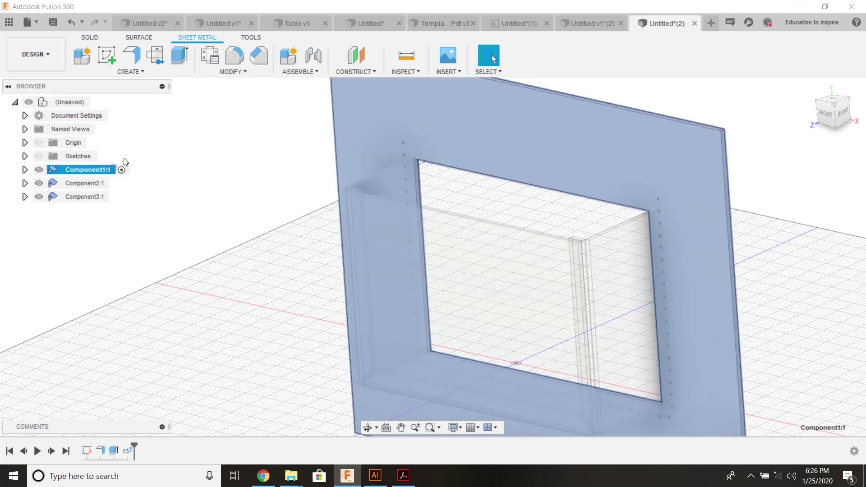
pyautogui.click(144, 144)
pyautogui.click(131, 55)
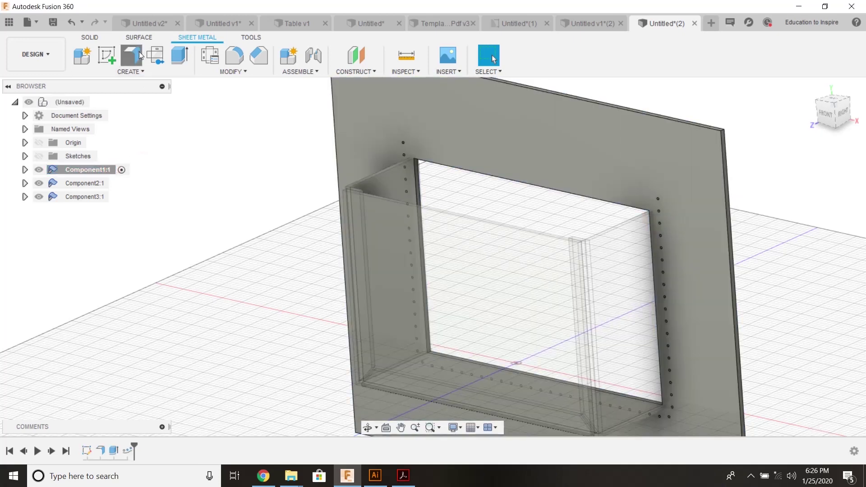
pyautogui.click(544, 185)
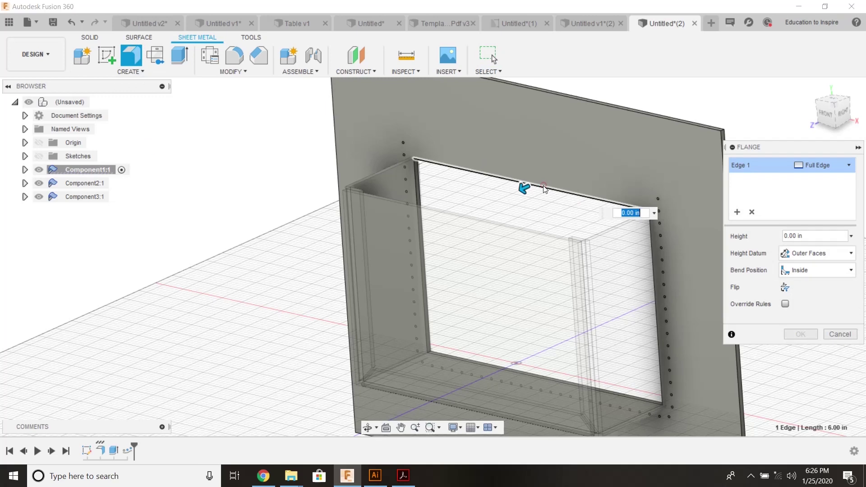
pyautogui.moveTo(517, 191); pyautogui.dragTo(485, 201)
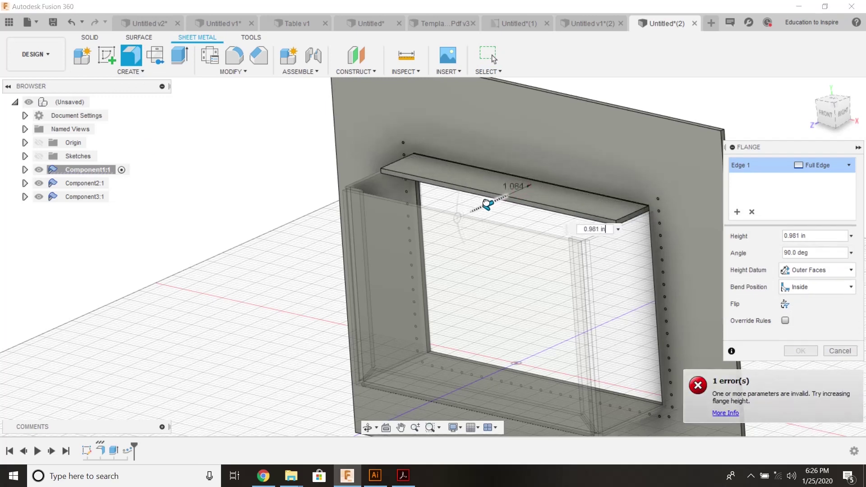
pyautogui.keyDown('shift'); pyautogui.moveTo(486, 202); pyautogui.dragTo(522, 192, button='middle'); pyautogui.keyUp('shift')
pyautogui.scroll(2, 527, 224)
pyautogui.moveTo(521, 140); pyautogui.dragTo(447, 140)
pyautogui.click(835, 111)
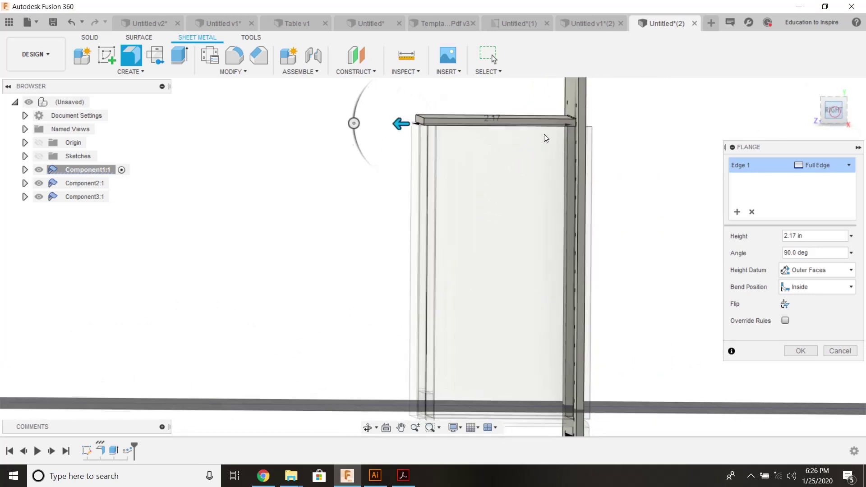
pyautogui.moveTo(392, 116); pyautogui.dragTo(384, 120)
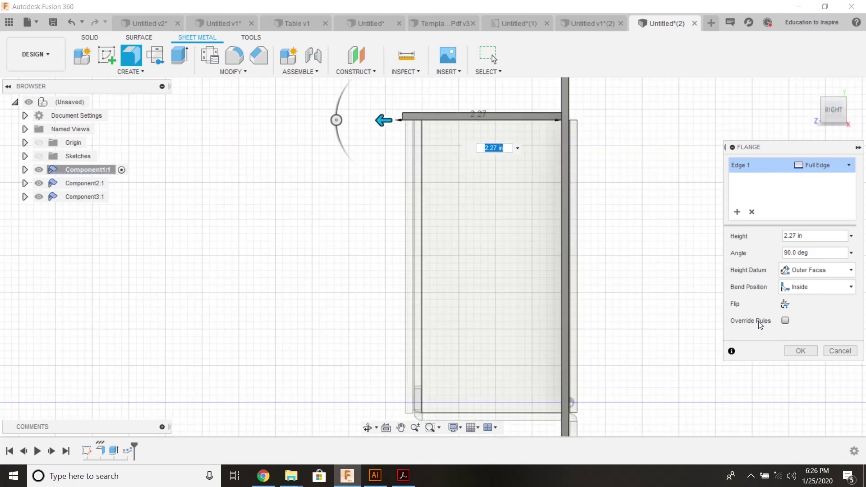
pyautogui.click(798, 351)
# - Add a downward flange about 1.325 in high along the front edge of the top flange, forming the pouch flap
pyautogui.click(131, 55)
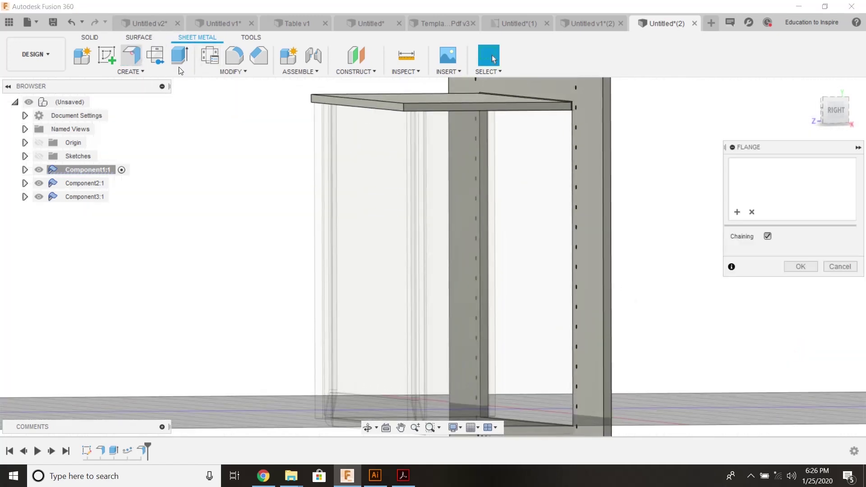
pyautogui.click(354, 108)
pyautogui.moveTo(358, 118); pyautogui.dragTo(345, 225)
pyautogui.click(802, 351)
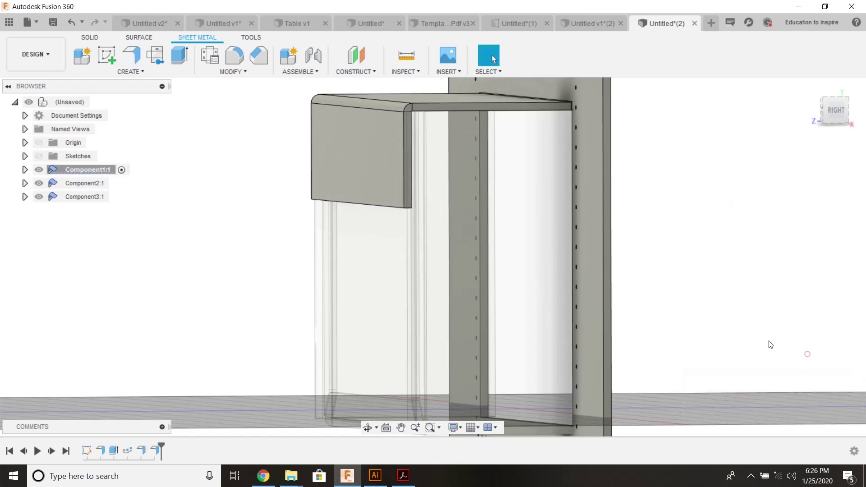
# - Start a sketch on the flap's front face and draw a vertical centre line up from the midpoint of its lower edge
pyautogui.keyDown('shift'); pyautogui.moveTo(288, 92); pyautogui.dragTo(308, 198, button='middle'); pyautogui.keyUp('shift')
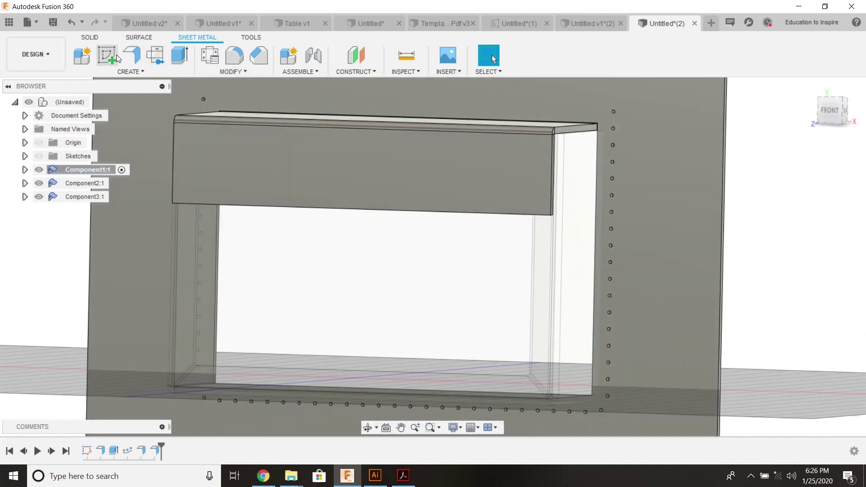
pyautogui.click(111, 56)
pyautogui.click(267, 155)
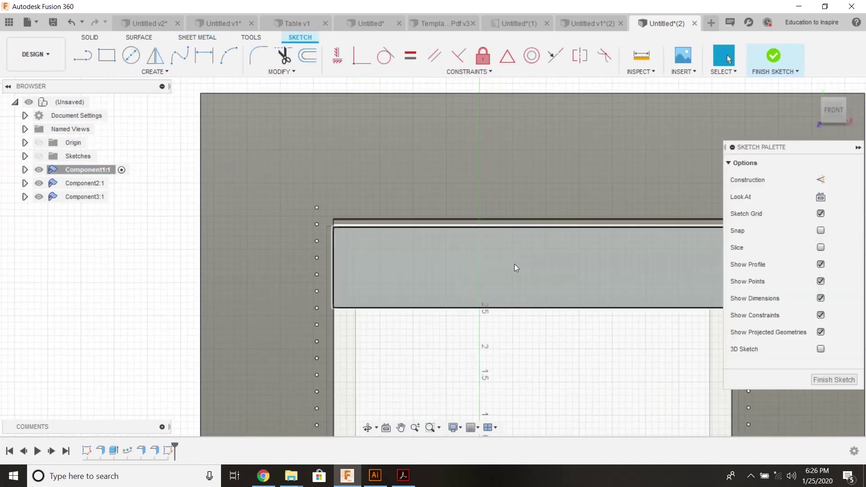
pyautogui.moveTo(526, 266); pyautogui.dragTo(417, 219, button='middle')
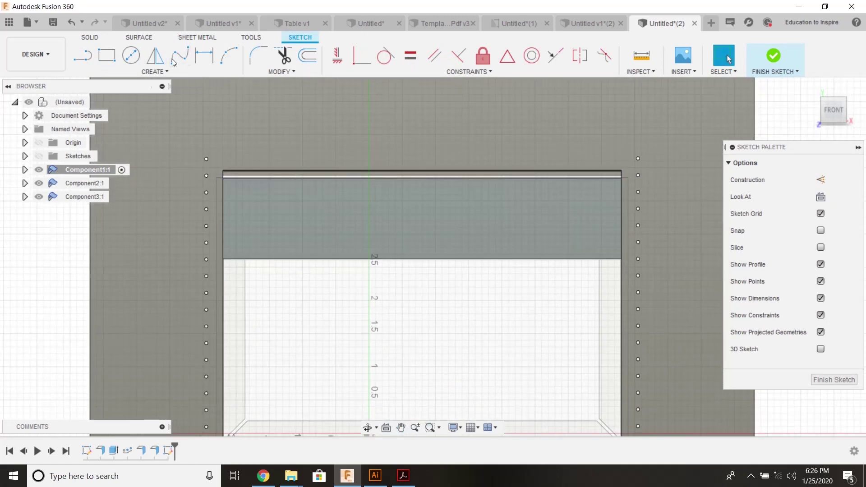
pyautogui.click(155, 55)
pyautogui.click(79, 57)
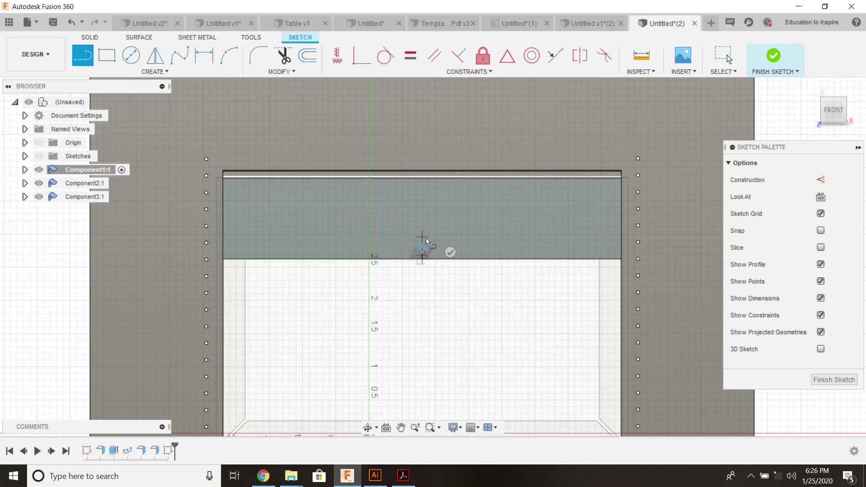
pyautogui.click(427, 224)
pyautogui.press('Escape')
# - Draw a wavy fit-point spline from the centre line's lower end up to the flap's left edge
pyautogui.click(186, 56)
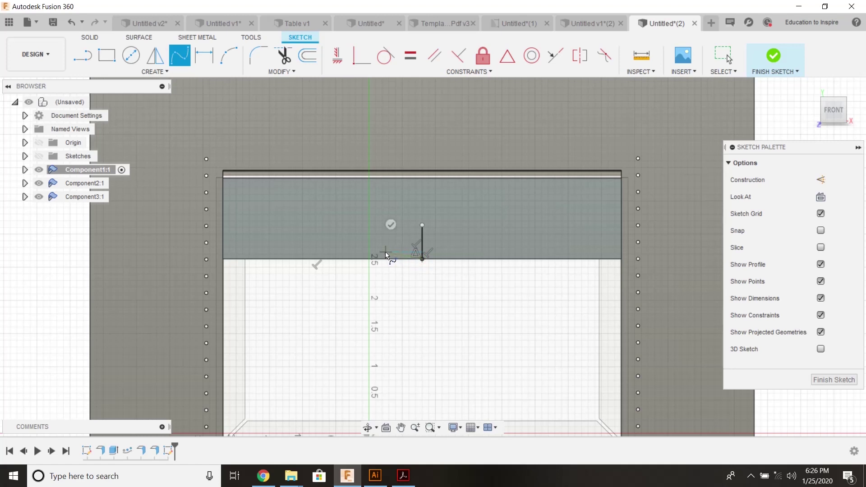
pyautogui.click(342, 238)
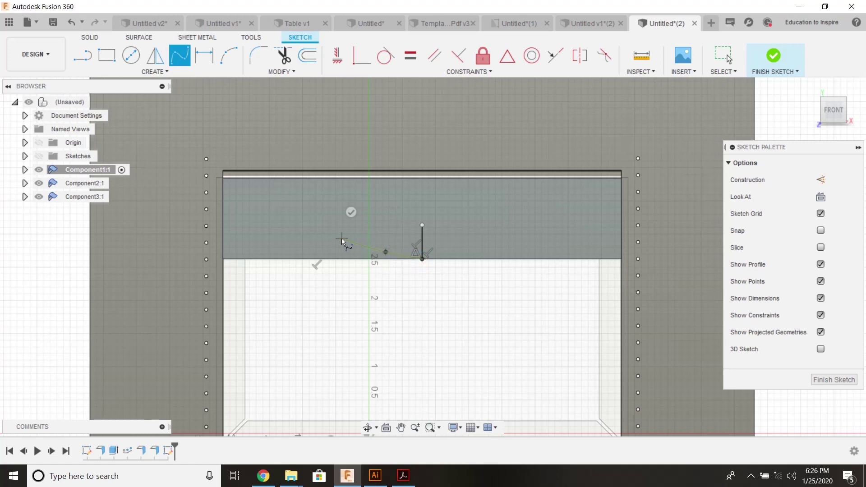
pyautogui.click(323, 218)
pyautogui.click(266, 209)
pyautogui.click(221, 188)
pyautogui.click(247, 175)
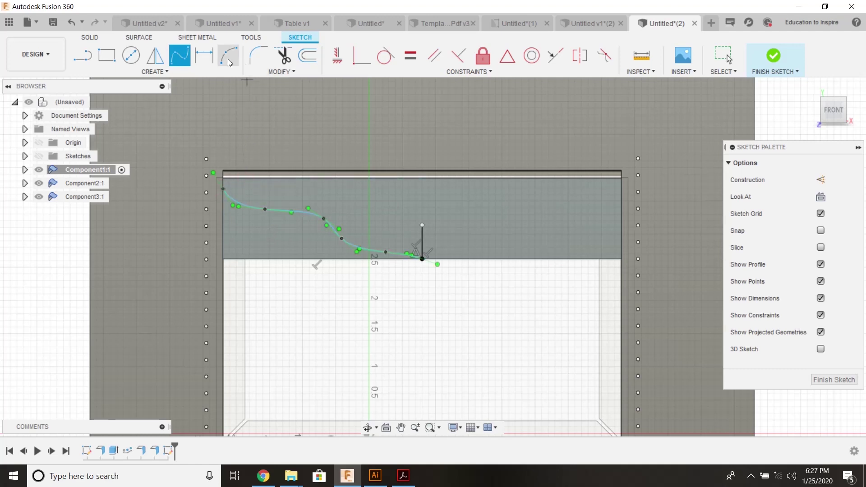
# - Mirror the spline across the vertical centre line and finish the sketch
pyautogui.click(155, 57)
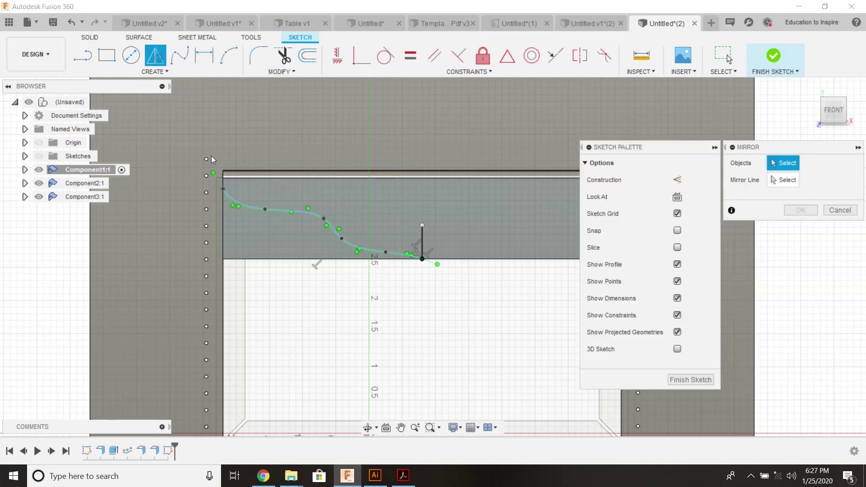
pyautogui.click(269, 211)
pyautogui.click(423, 241)
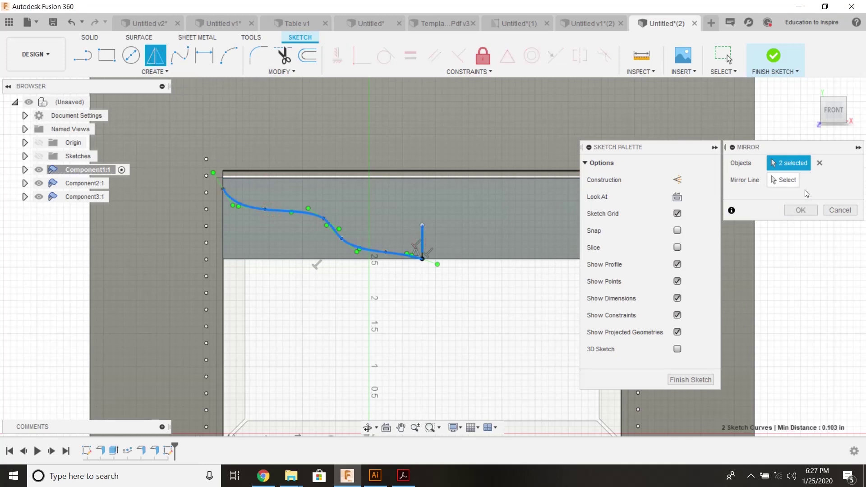
pyautogui.click(785, 180)
pyautogui.click(808, 168)
pyautogui.click(819, 163)
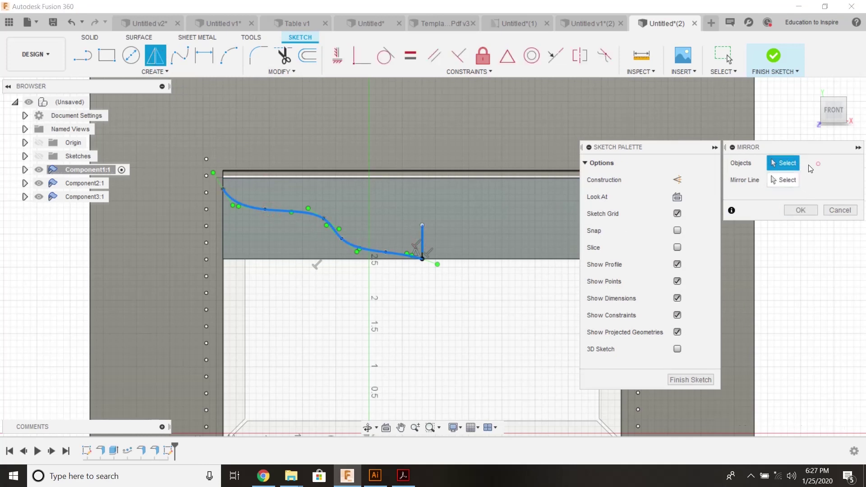
pyautogui.click(363, 248)
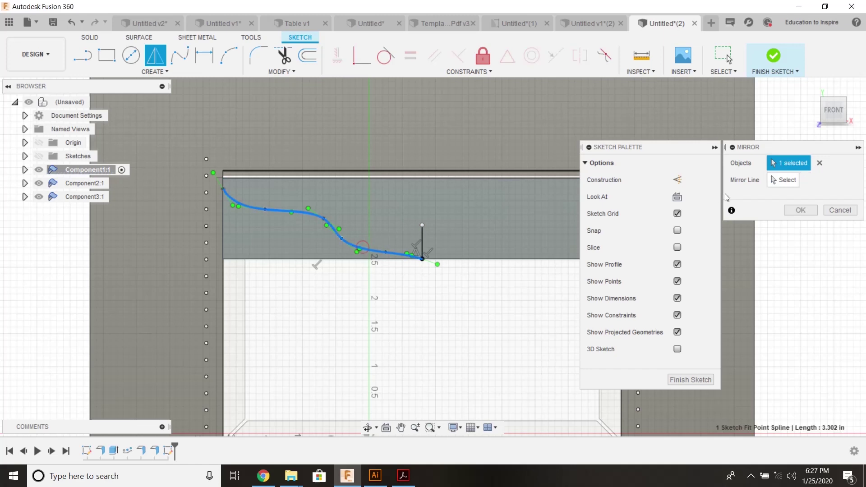
pyautogui.click(786, 180)
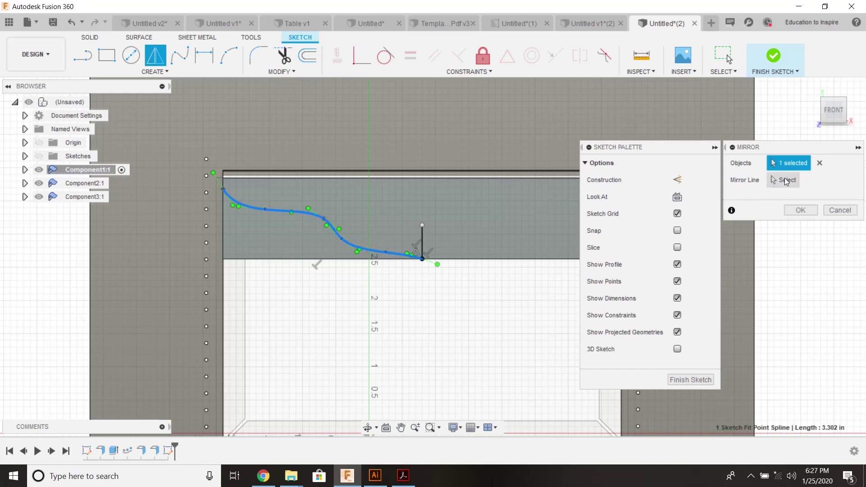
pyautogui.click(423, 248)
pyautogui.scroll(-3, 469, 234)
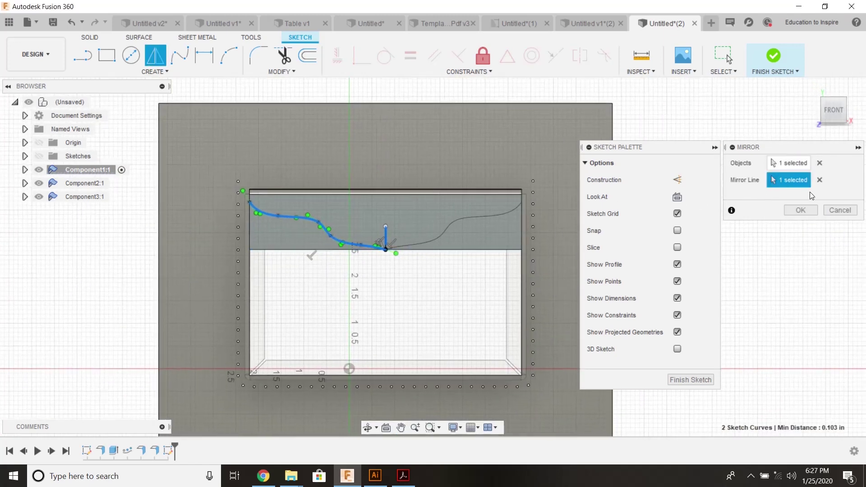
pyautogui.click(800, 211)
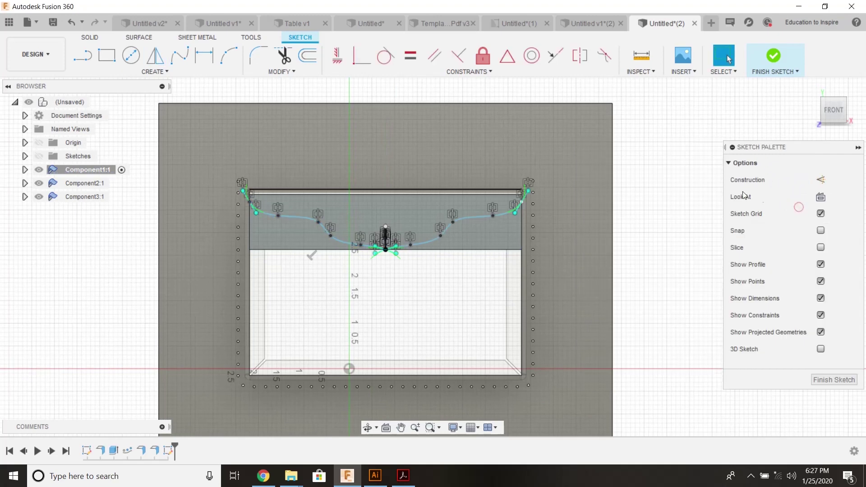
pyautogui.click(764, 63)
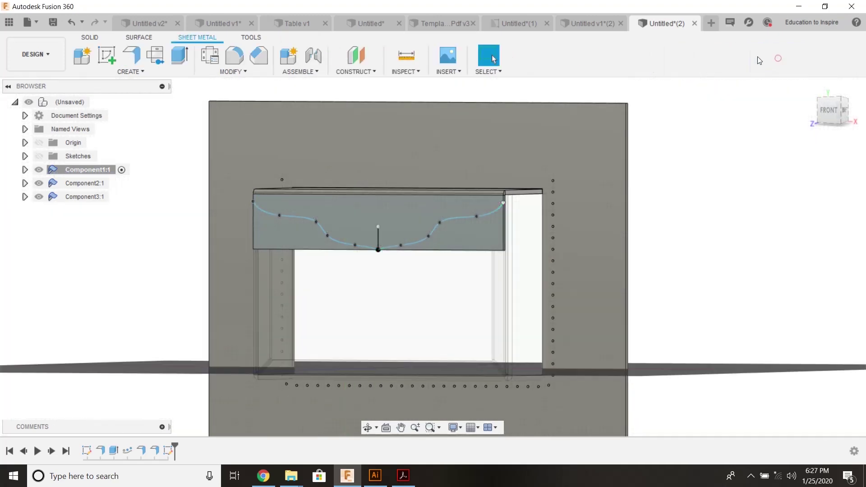
# - Extrude the two profiles below the mirrored curve by -0.148 in as a cut through the flap
pyautogui.click(177, 59)
pyautogui.click(271, 226)
pyautogui.click(469, 238)
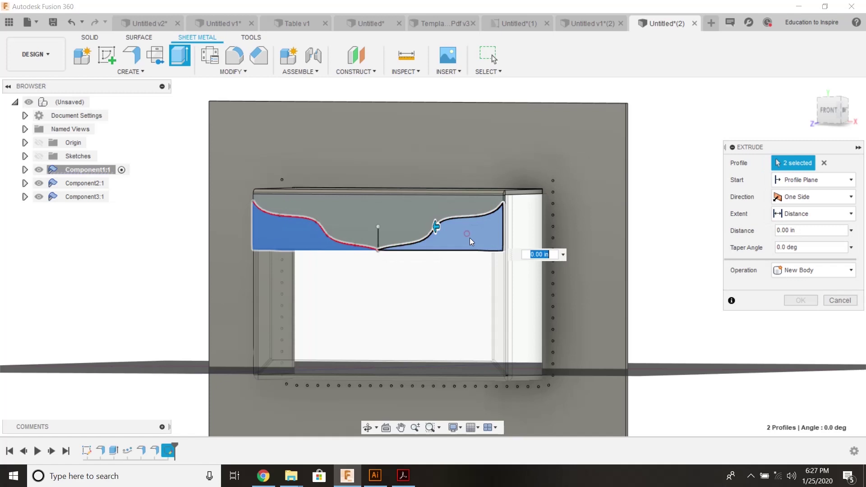
pyautogui.keyDown('shift'); pyautogui.moveTo(470, 238); pyautogui.dragTo(369, 243, button='middle'); pyautogui.keyUp('shift')
pyautogui.moveTo(378, 224); pyautogui.dragTo(374, 224)
pyautogui.keyDown('shift'); pyautogui.moveTo(376, 226); pyautogui.dragTo(438, 230, button='middle'); pyautogui.keyUp('shift')
pyautogui.scroll(2, 438, 230)
pyautogui.scroll(5, 437, 228)
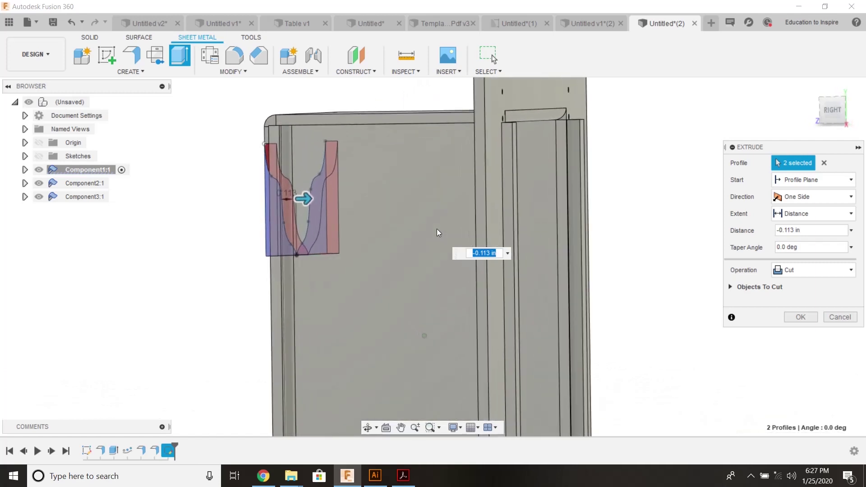
pyautogui.click(835, 109)
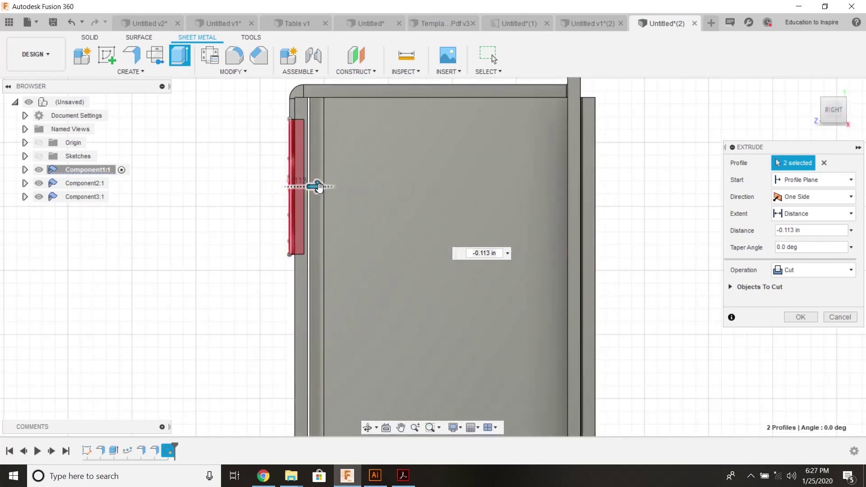
pyautogui.moveTo(319, 187); pyautogui.dragTo(323, 186)
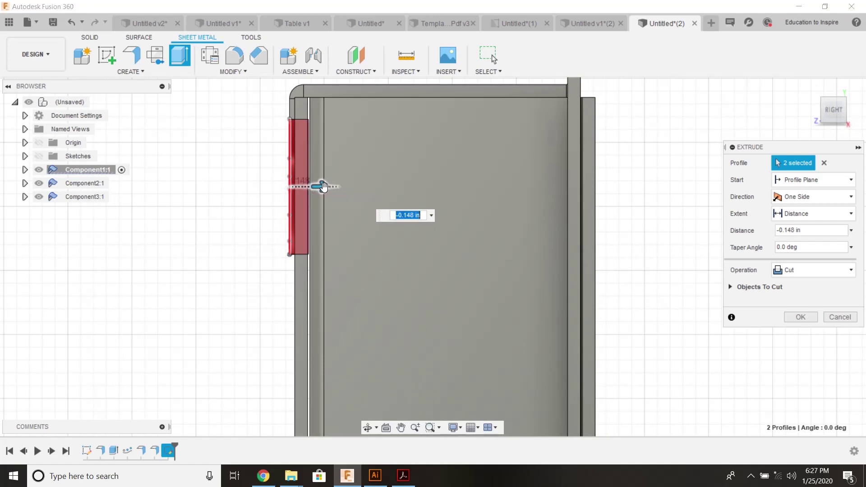
pyautogui.click(794, 319)
pyautogui.keyDown('shift'); pyautogui.moveTo(787, 319); pyautogui.dragTo(378, 289, button='middle'); pyautogui.keyUp('shift')
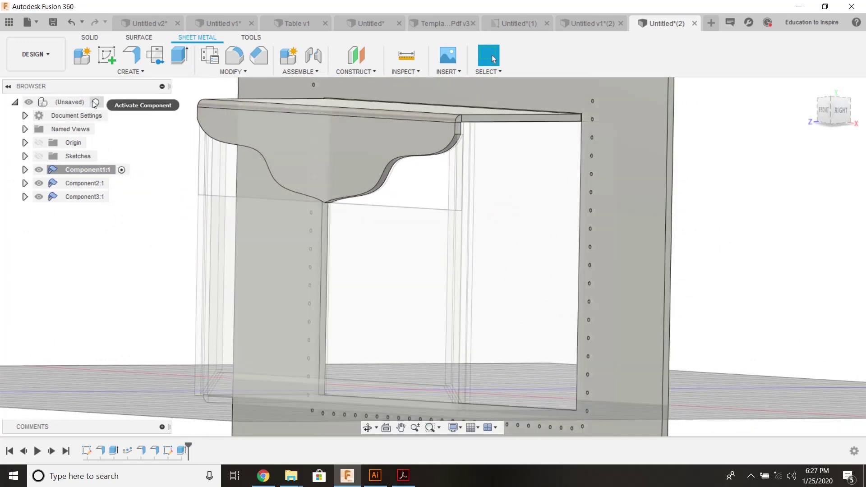
# - Activate the whole assembly to inspect the flap against the pouch, and undo both the activation and the flap cut
pyautogui.click(95, 103)
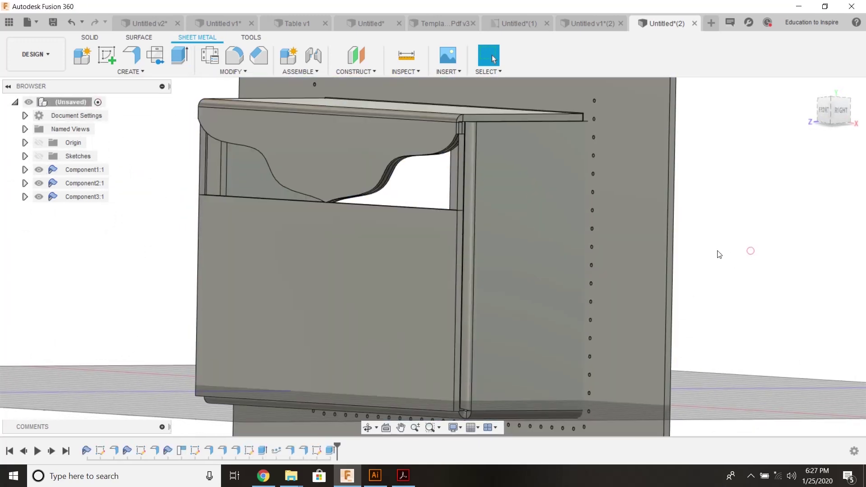
pyautogui.keyDown('shift'); pyautogui.moveTo(719, 252); pyautogui.dragTo(473, 212, button='middle'); pyautogui.keyUp('shift')
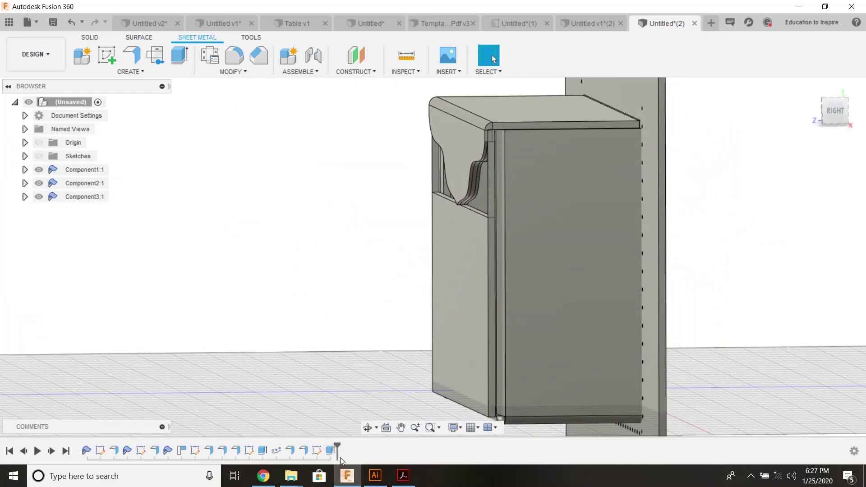
pyautogui.click(72, 24)
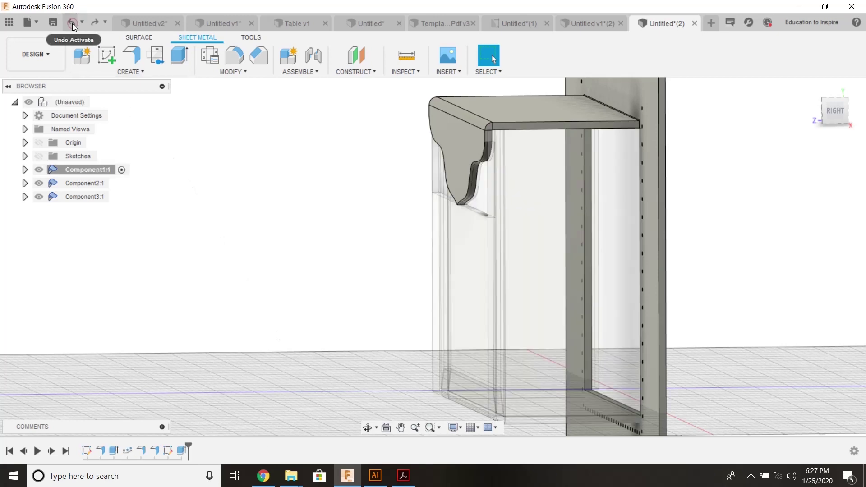
pyautogui.click(73, 23)
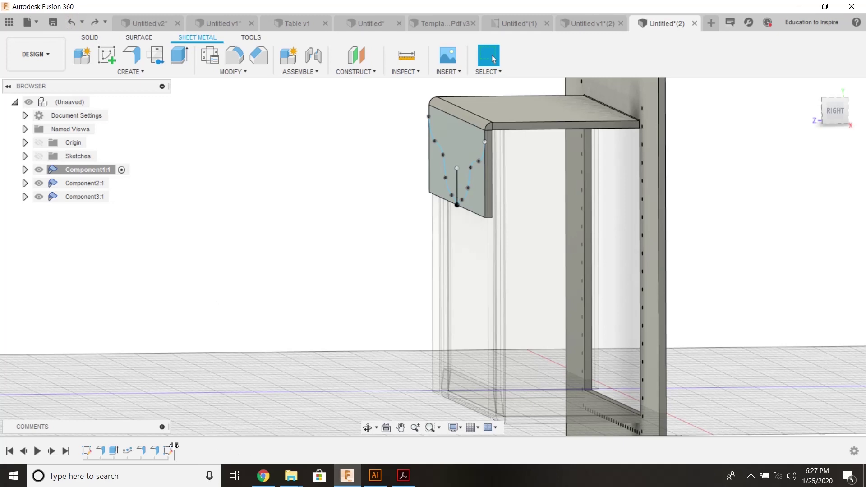
# - Edit the flap's flange feature and change its bend position to Outside
pyautogui.doubleClick(154, 450)
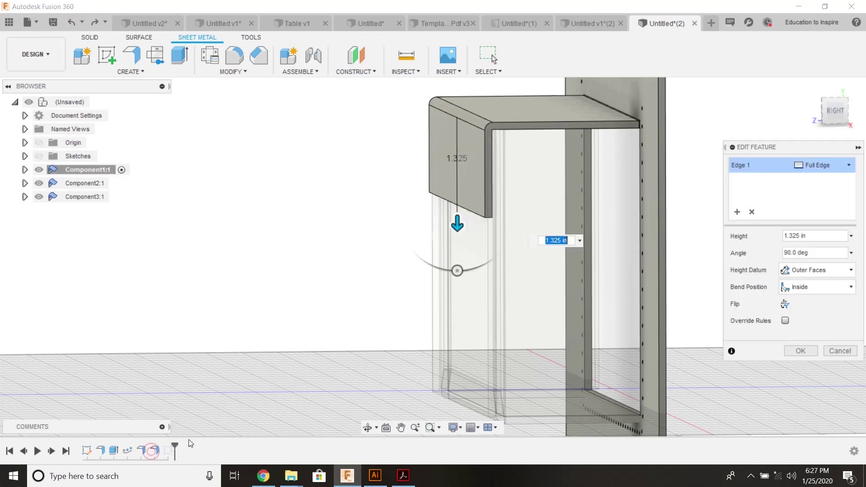
pyautogui.click(812, 286)
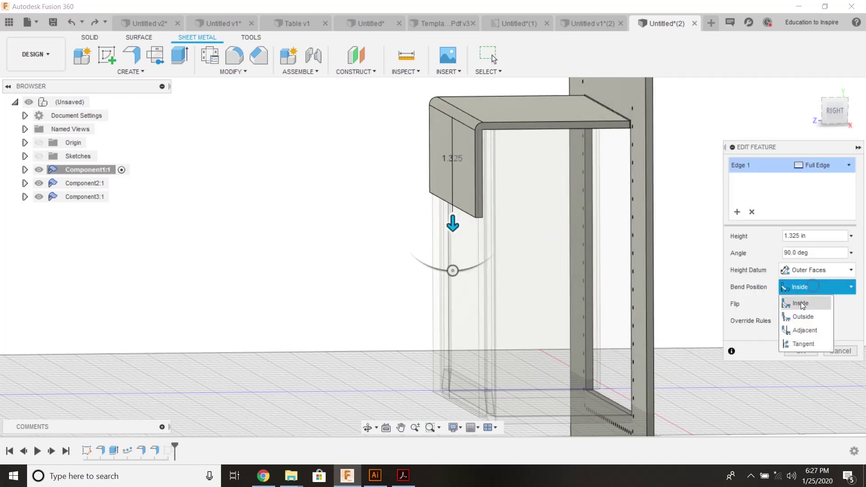
pyautogui.click(797, 316)
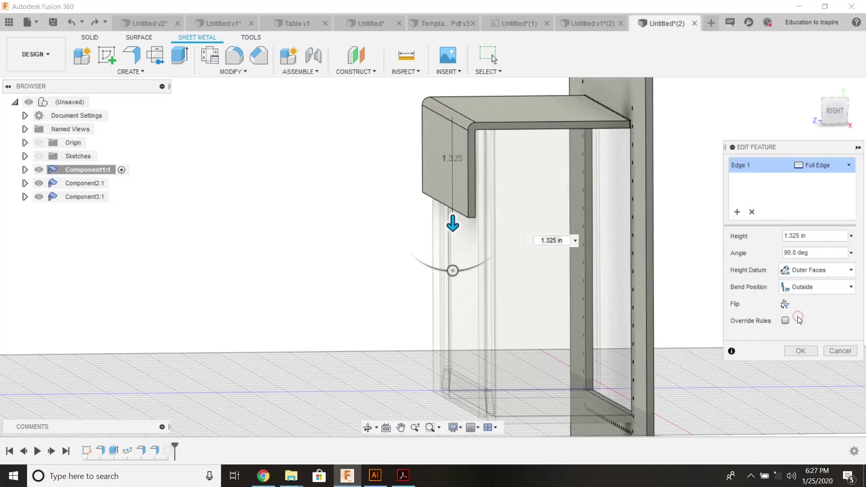
pyautogui.click(800, 351)
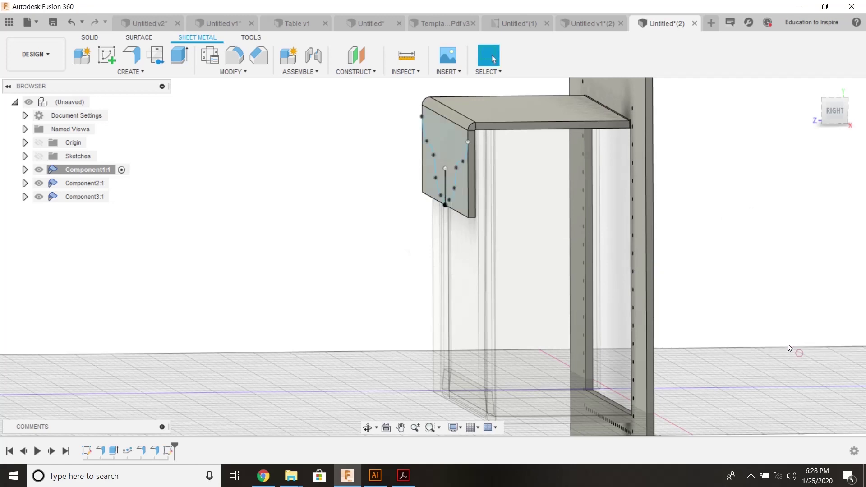
# - Extrude the two profiles below the mirrored curve by -0.11 in as a cut through the flap
pyautogui.click(141, 58)
pyautogui.click(179, 55)
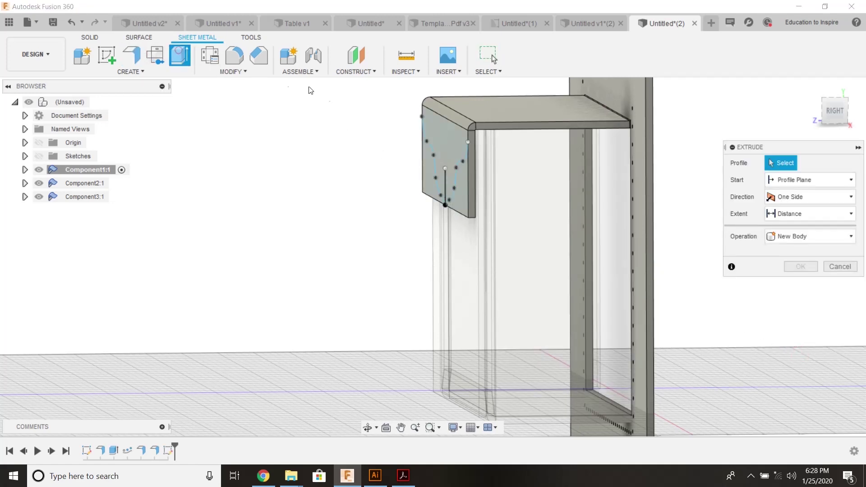
pyautogui.click(454, 197)
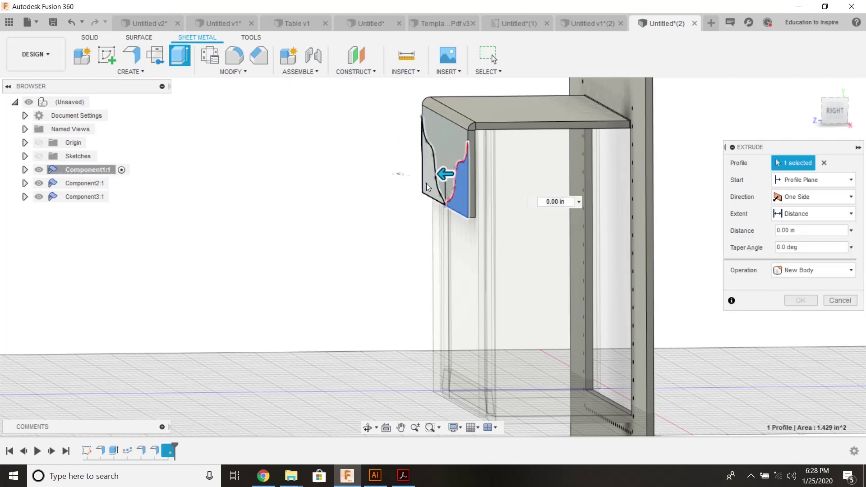
pyautogui.click(427, 183)
pyautogui.moveTo(421, 161); pyautogui.dragTo(444, 162)
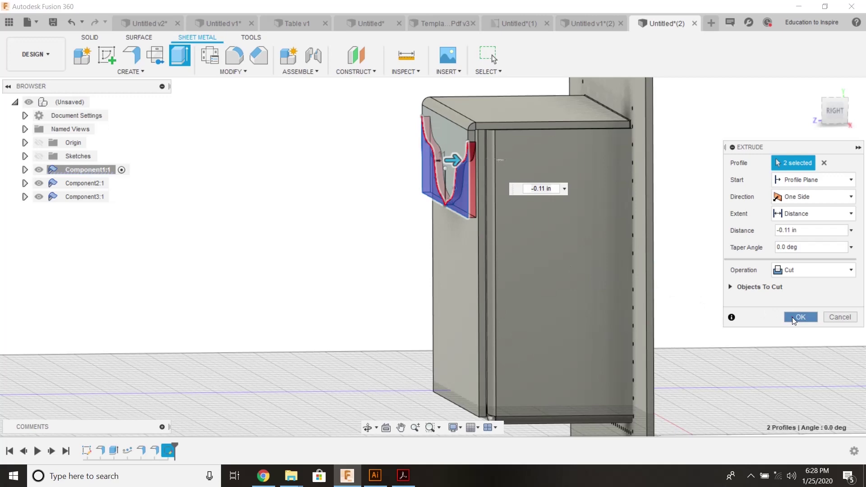
pyautogui.click(792, 317)
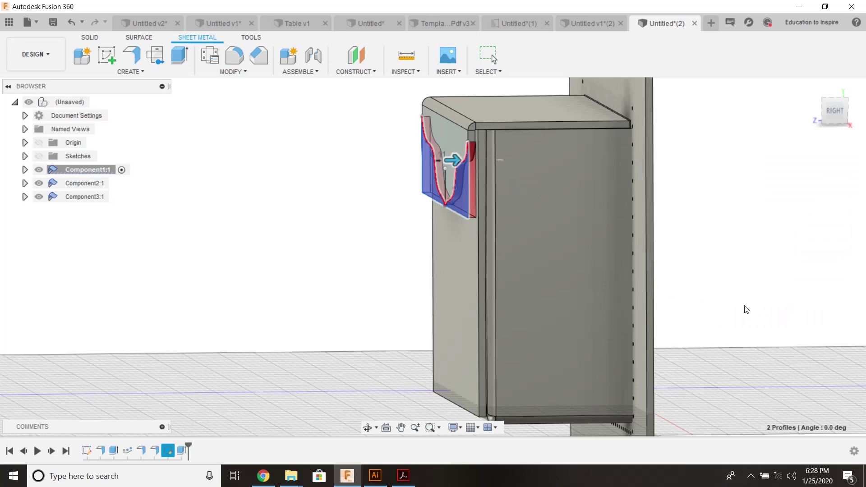
# - Activate the whole assembly and turn off the layout grid to inspect the shaped flap against the pouch
pyautogui.keyDown('shift'); pyautogui.moveTo(739, 305); pyautogui.dragTo(42, 97, button='middle'); pyautogui.keyUp('shift')
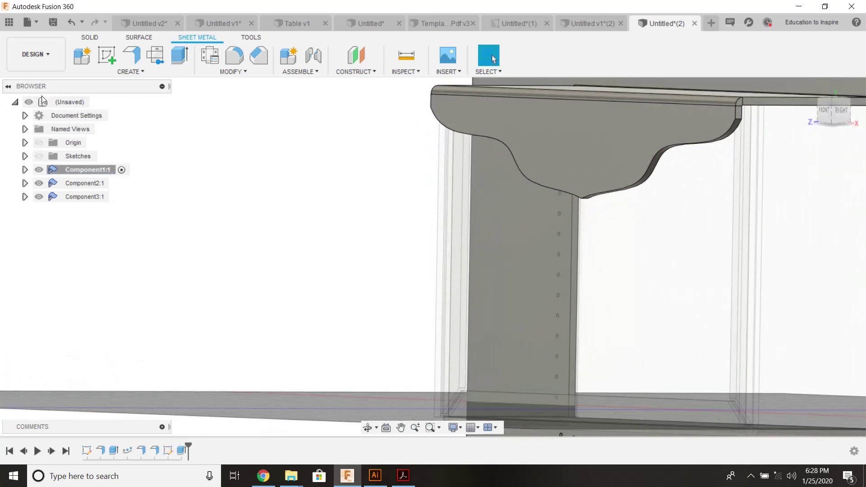
pyautogui.click(98, 102)
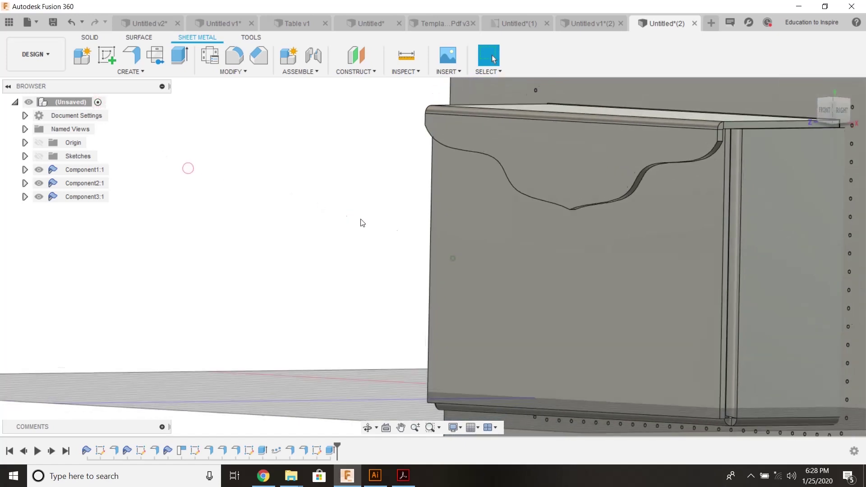
pyautogui.scroll(-5, 433, 229)
pyautogui.keyDown('shift'); pyautogui.moveTo(633, 248); pyautogui.dragTo(721, 244, button='middle'); pyautogui.keyUp('shift')
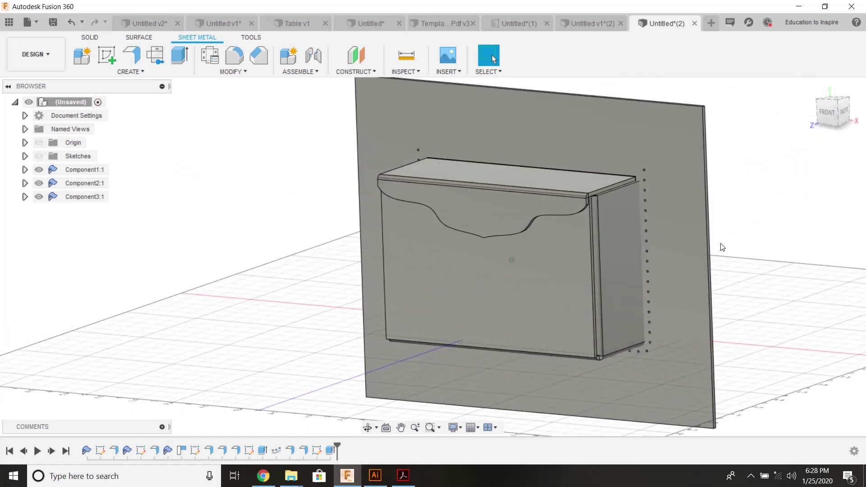
pyautogui.click(471, 427)
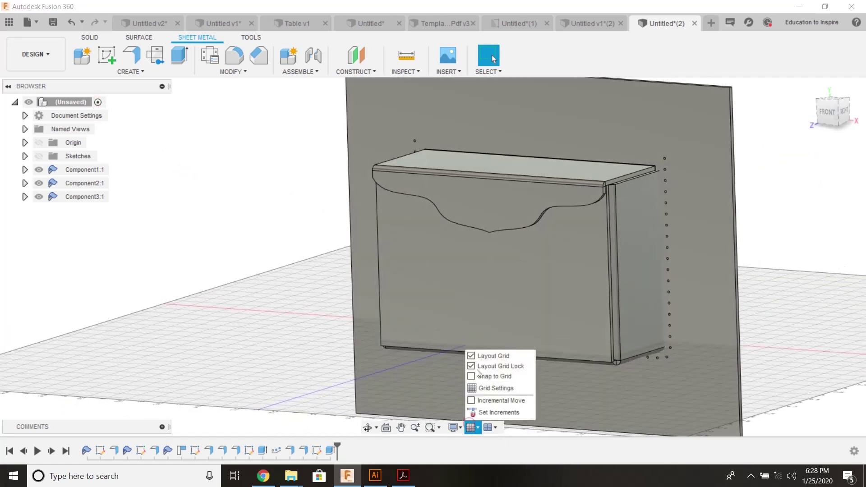
pyautogui.click(473, 356)
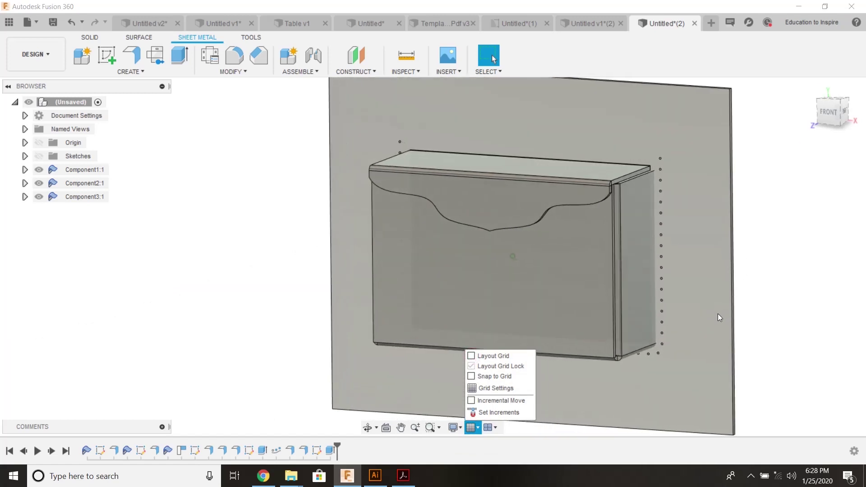
pyautogui.keyDown('shift'); pyautogui.moveTo(743, 317); pyautogui.dragTo(736, 316, button='middle'); pyautogui.keyUp('shift')
pyautogui.scroll(2, 735, 317)
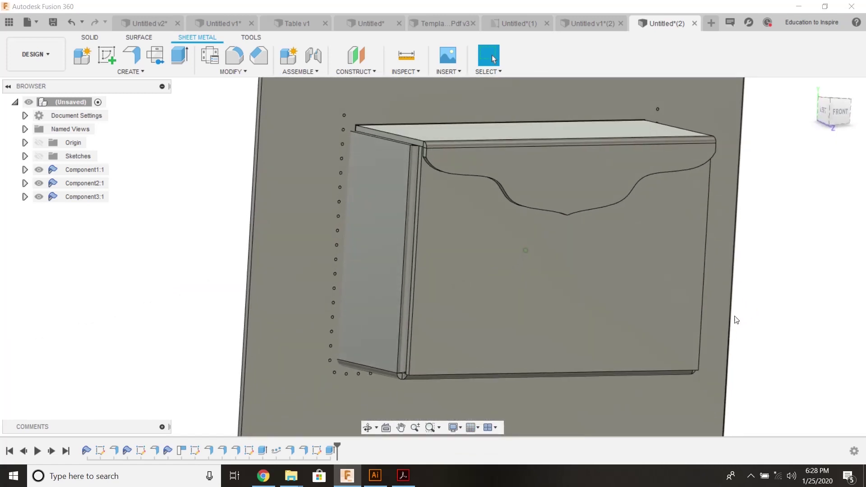